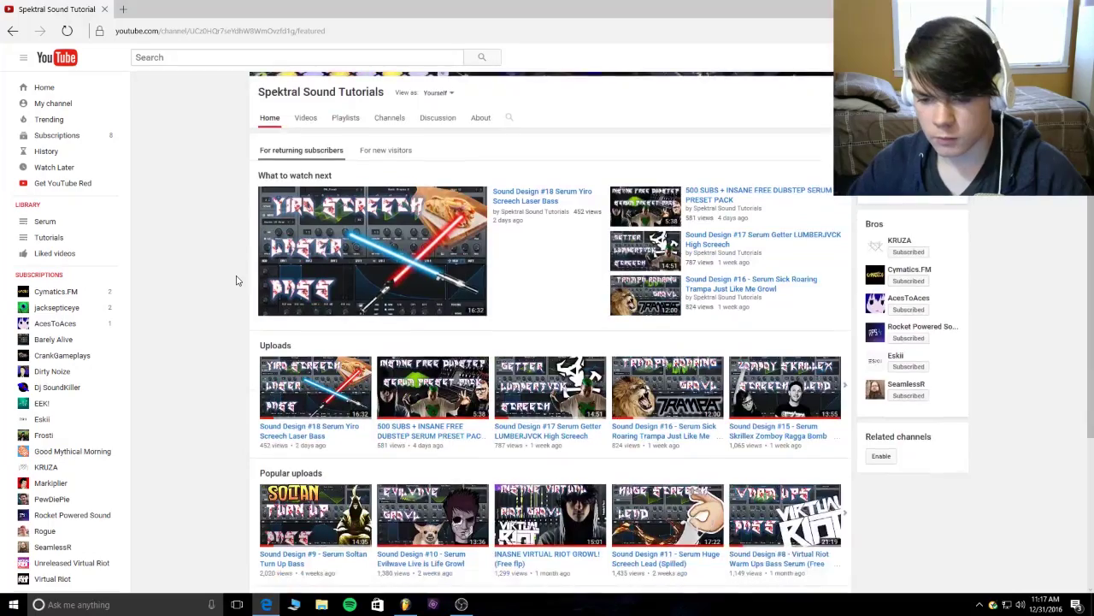
# Look through the Spektral Sound Tutorials channel page and its most popular uploads
pyautogui.scroll(-1, 281, 419)
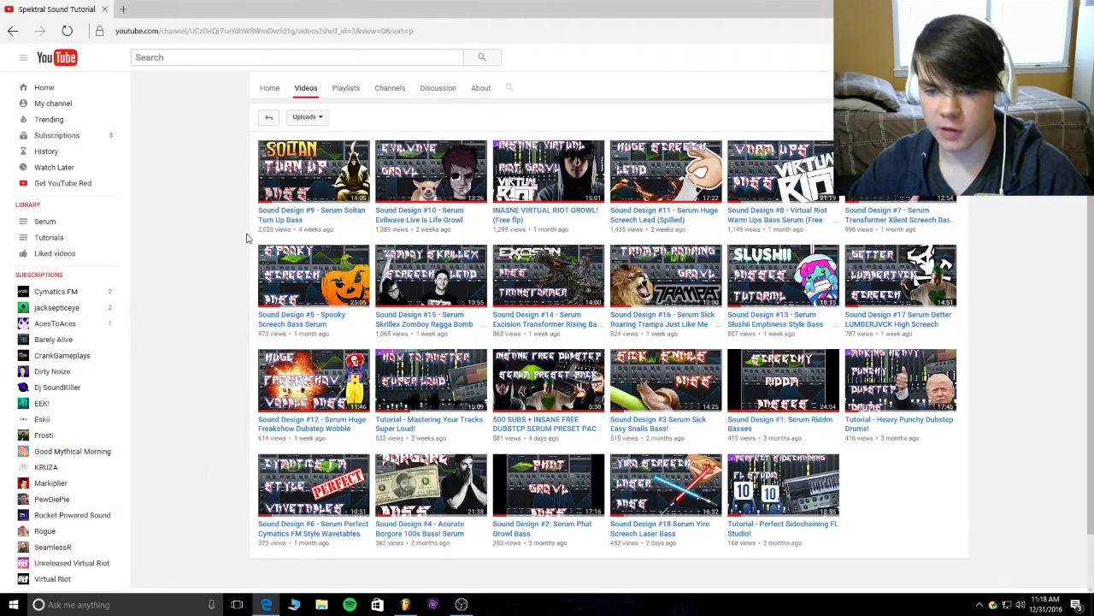
pyautogui.scroll(3, 231, 224)
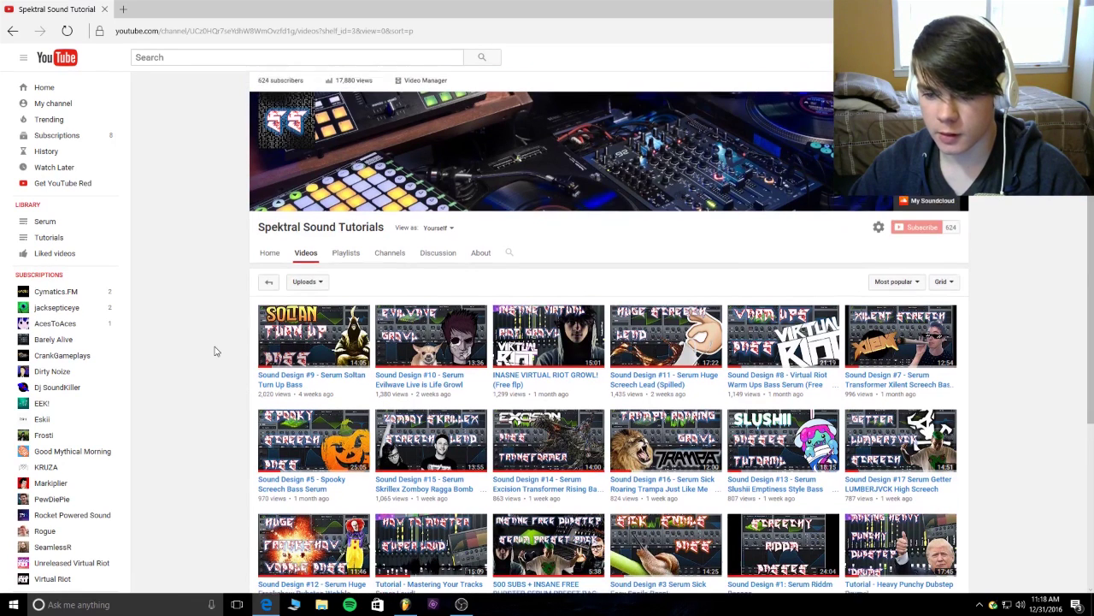
pyautogui.scroll(1, 215, 350)
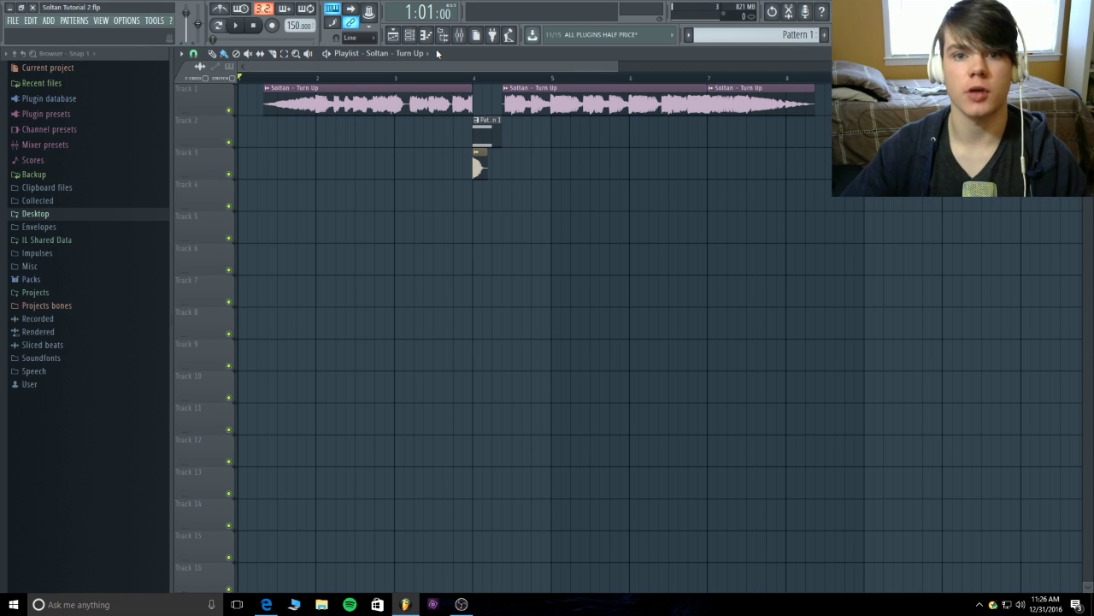
# Mute playlist tracks 2 and 3 and play the original Soltan - Turn Up audio on track 1 from the start
pyautogui.click(228, 142)
pyautogui.click(230, 173)
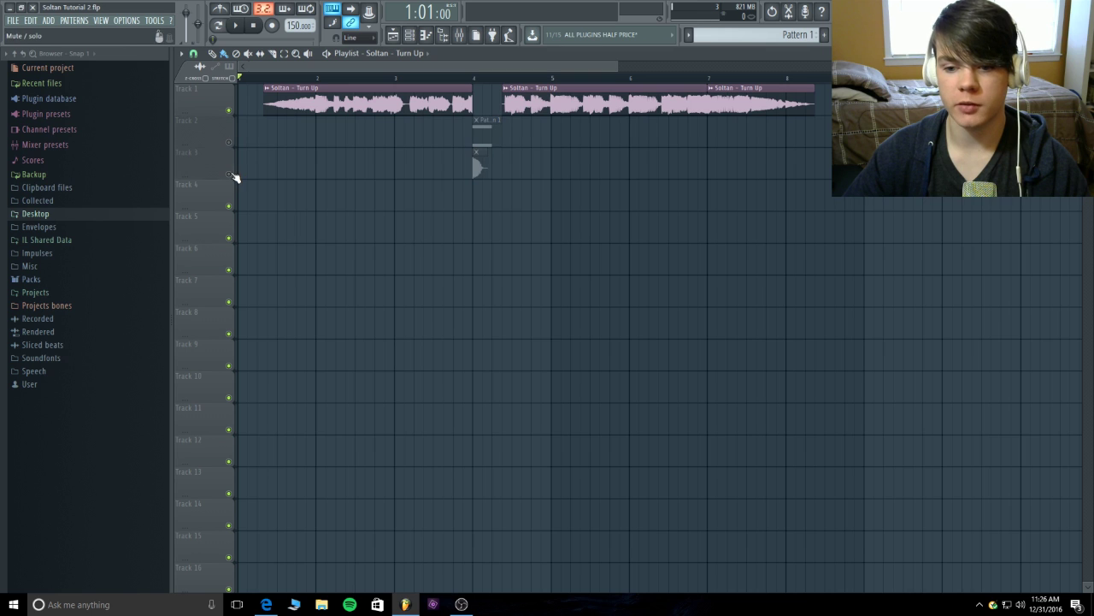
pyautogui.click(236, 26)
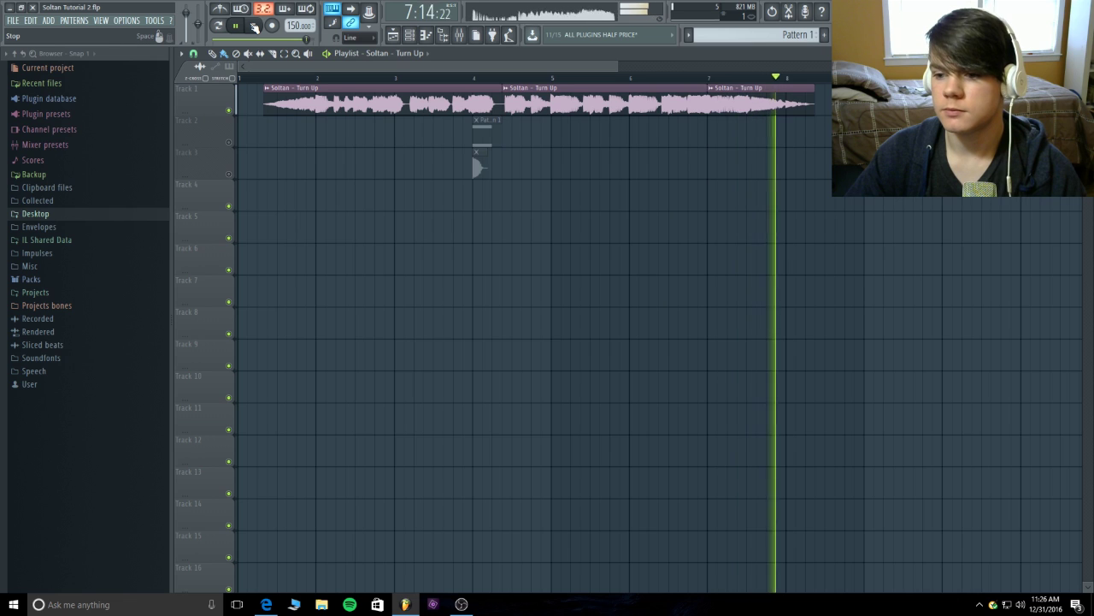
pyautogui.click(254, 26)
# Trim the first Soltan - Turn Up clip to end at bar 4 and play the whole arrangement from the start
pyautogui.click(472, 78)
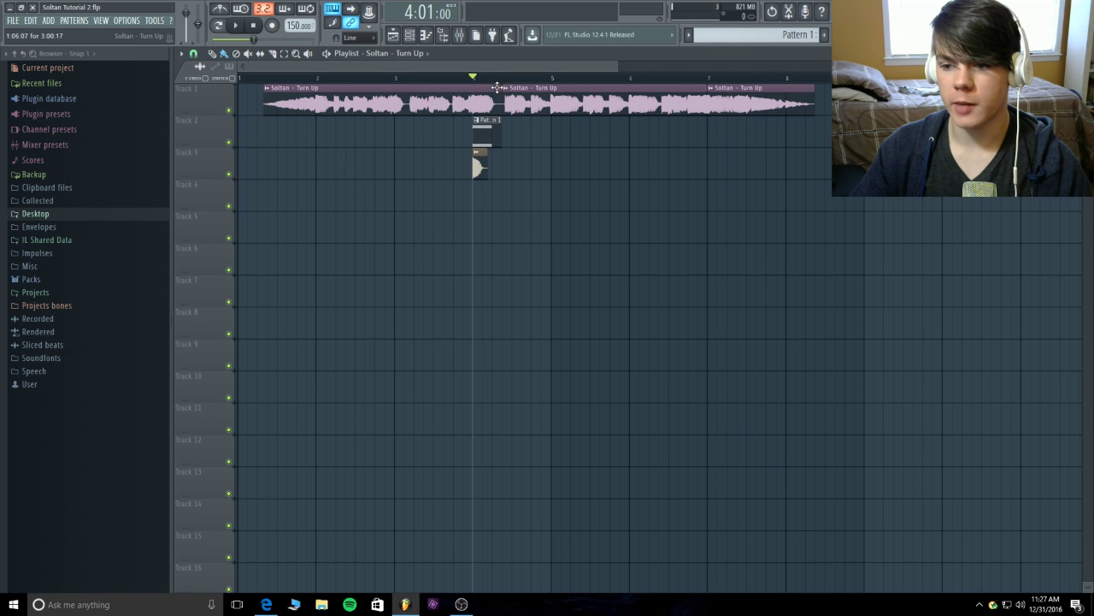
pyautogui.moveTo(497, 87); pyautogui.dragTo(473, 88)
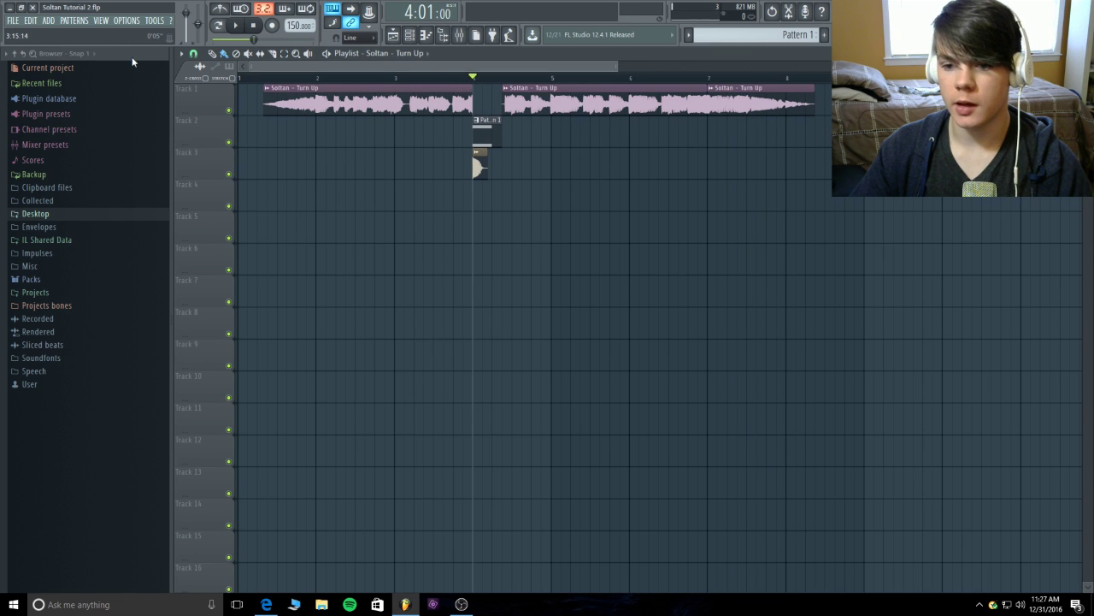
pyautogui.click(241, 76)
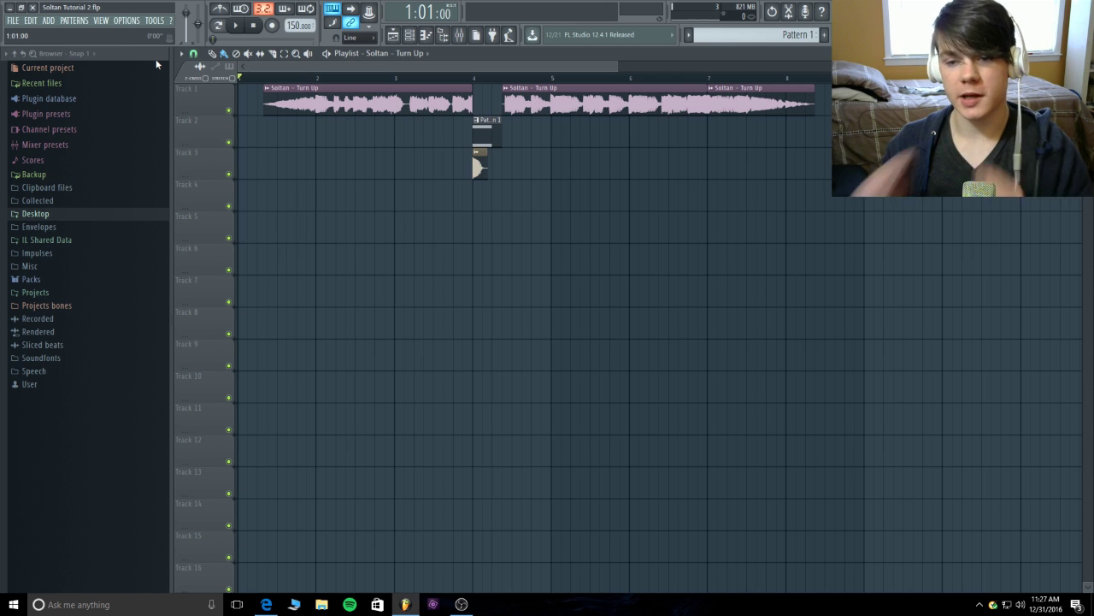
pyautogui.click(236, 25)
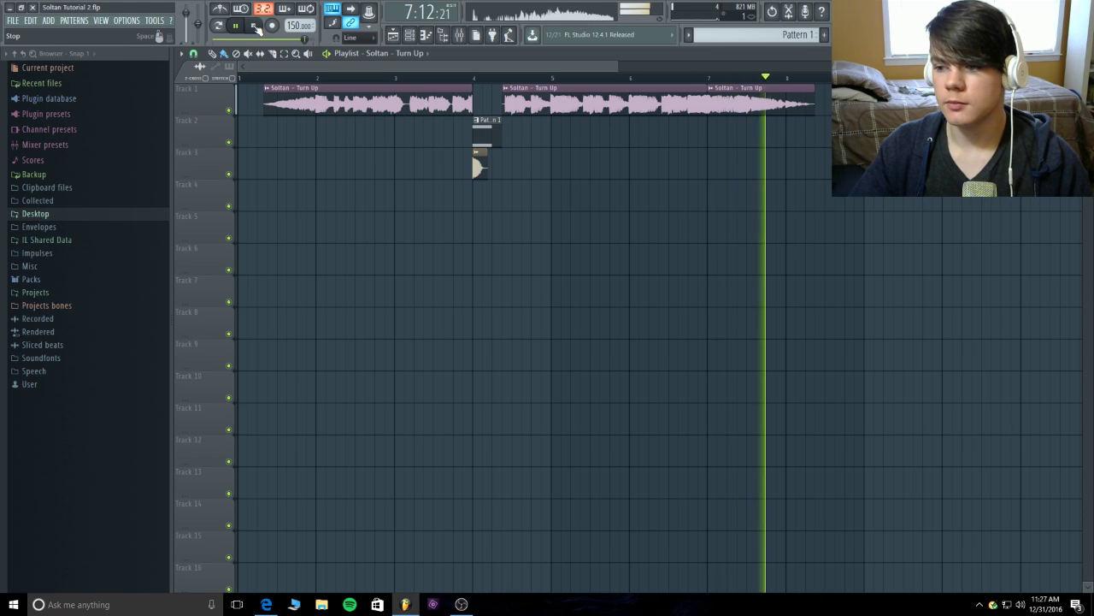
pyautogui.click(256, 28)
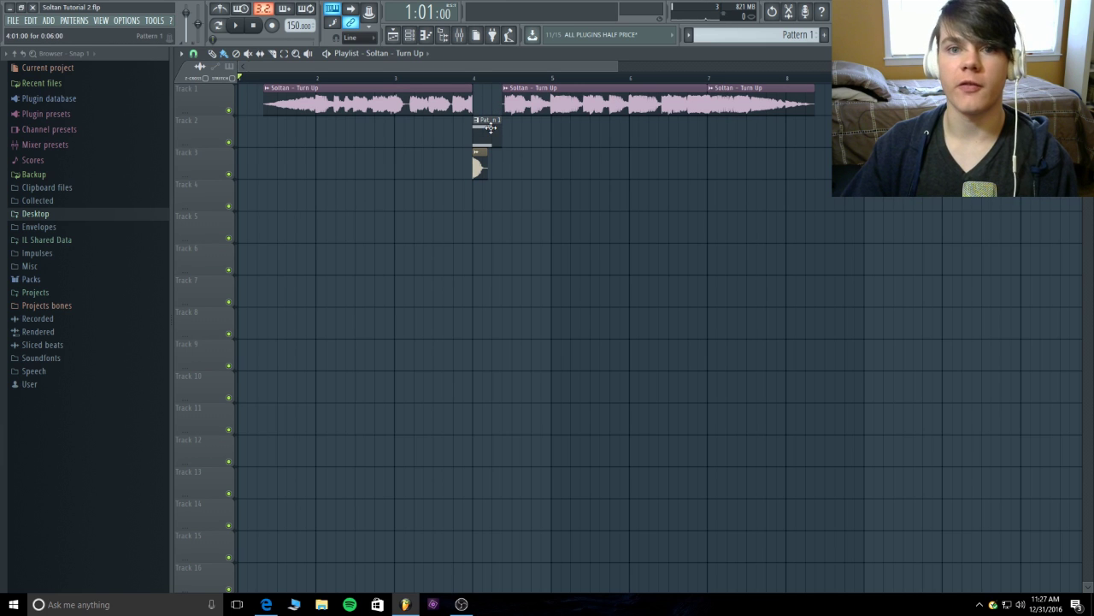
# Play the recreated bass of Pattern 1 from bar 4 in the playlist
pyautogui.click(475, 78)
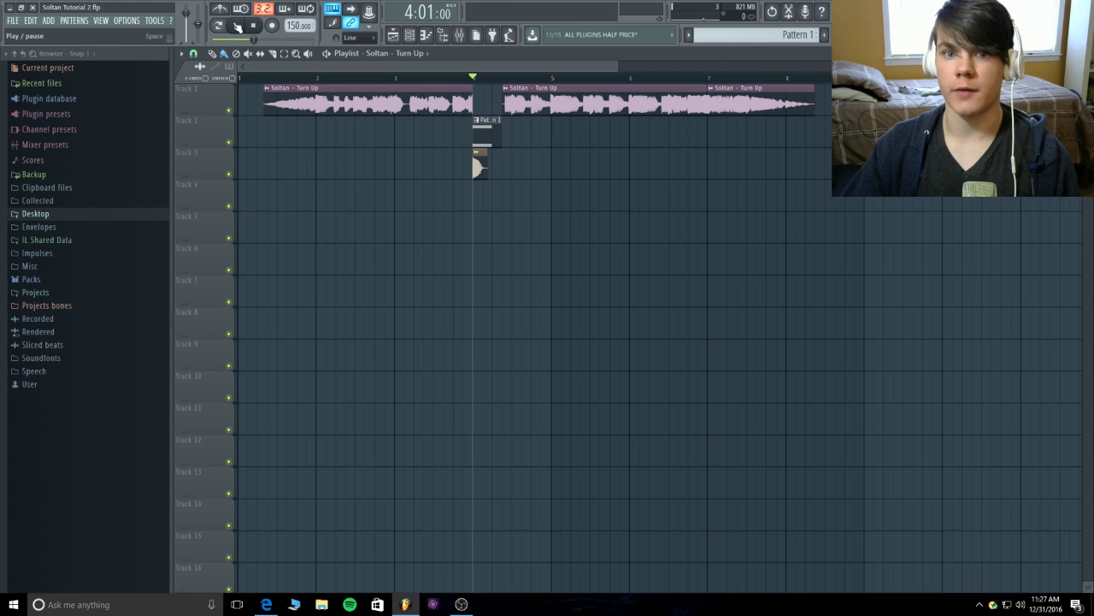
pyautogui.click(238, 26)
pyautogui.click(237, 25)
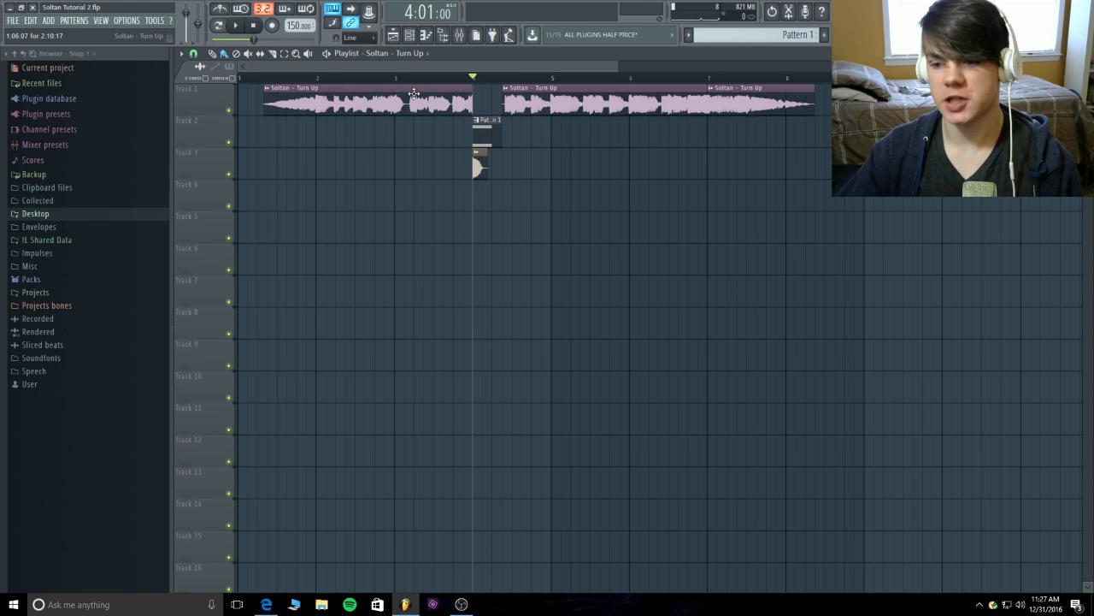
# Review the Fruity soft clipper, Fruity Vocoder and Fruity parametric EQ 2 settings on mixer Insert 1
pyautogui.press('F9')
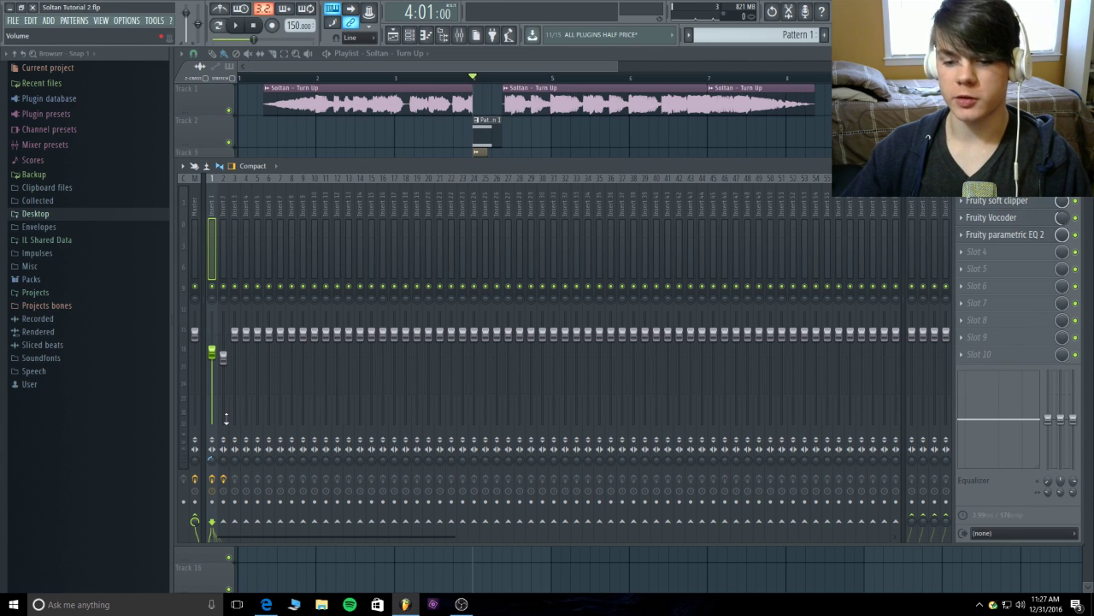
pyautogui.click(1011, 202)
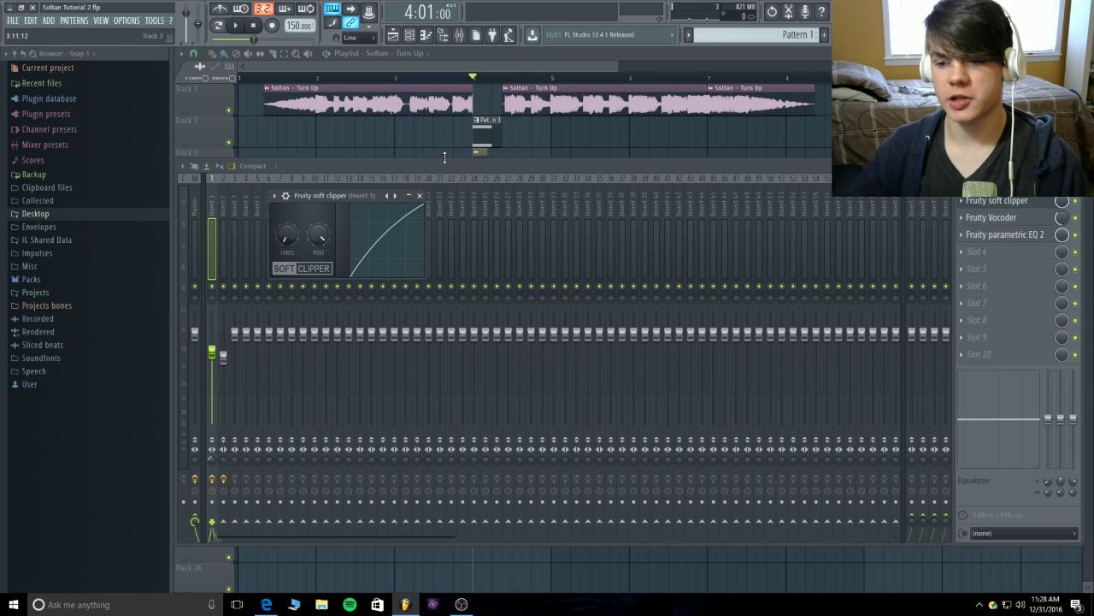
pyautogui.click(420, 196)
pyautogui.click(992, 218)
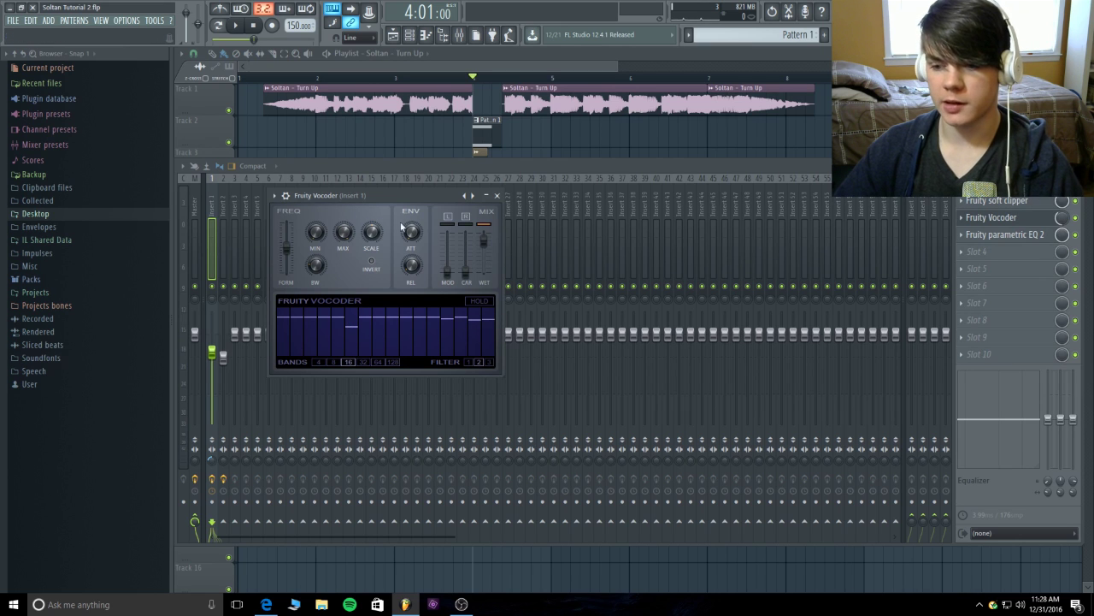
pyautogui.click(1016, 221)
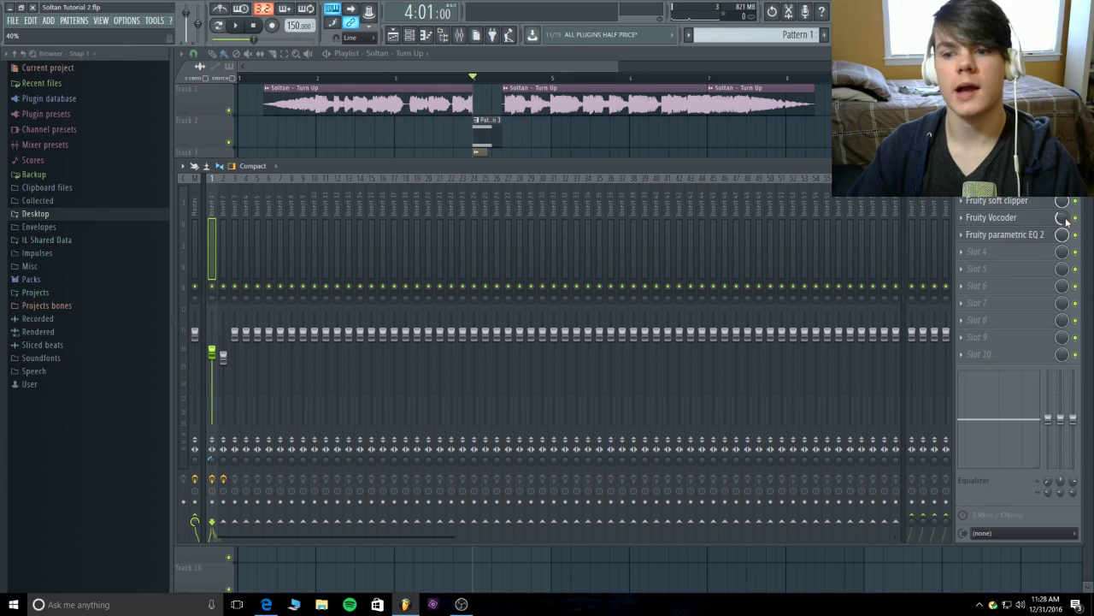
pyautogui.click(1028, 237)
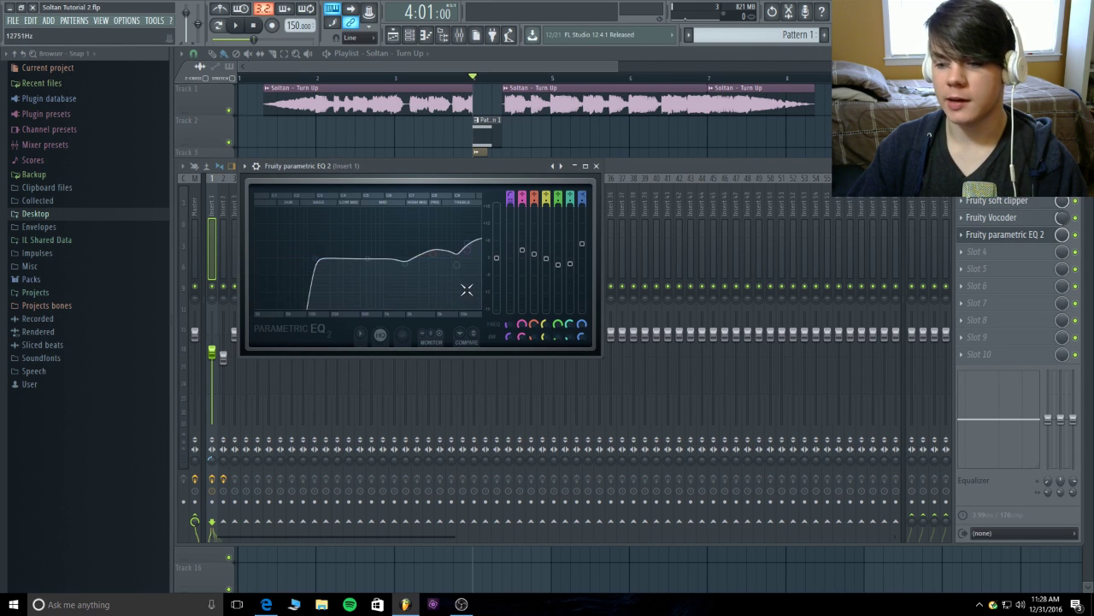
pyautogui.press('Escape')
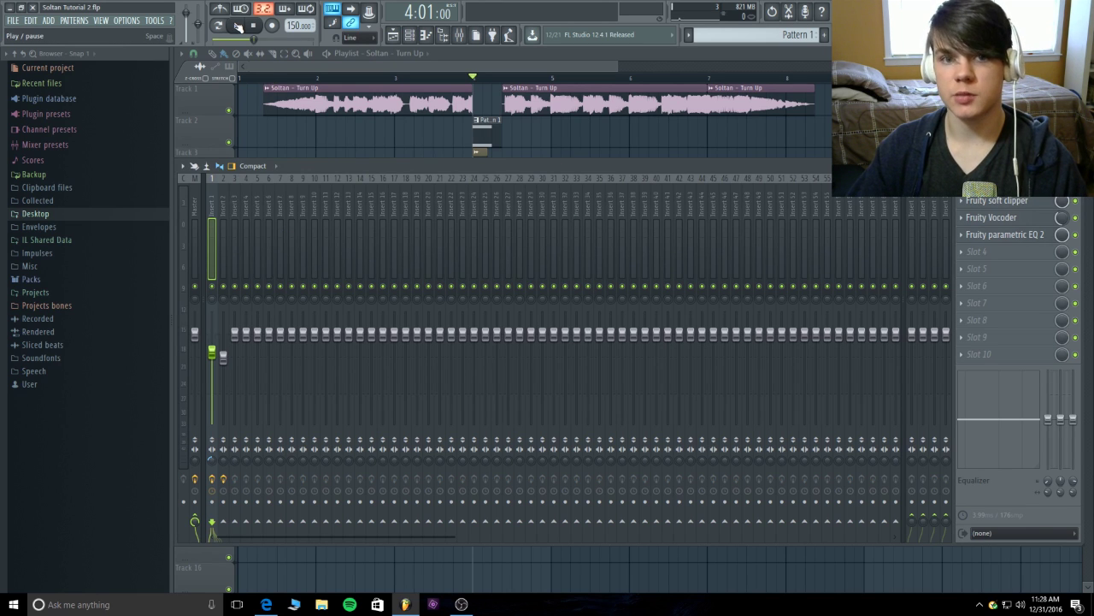
# Play the bass from bar 4 with and without the mixer effects of Insert 1 for comparison
pyautogui.click(238, 26)
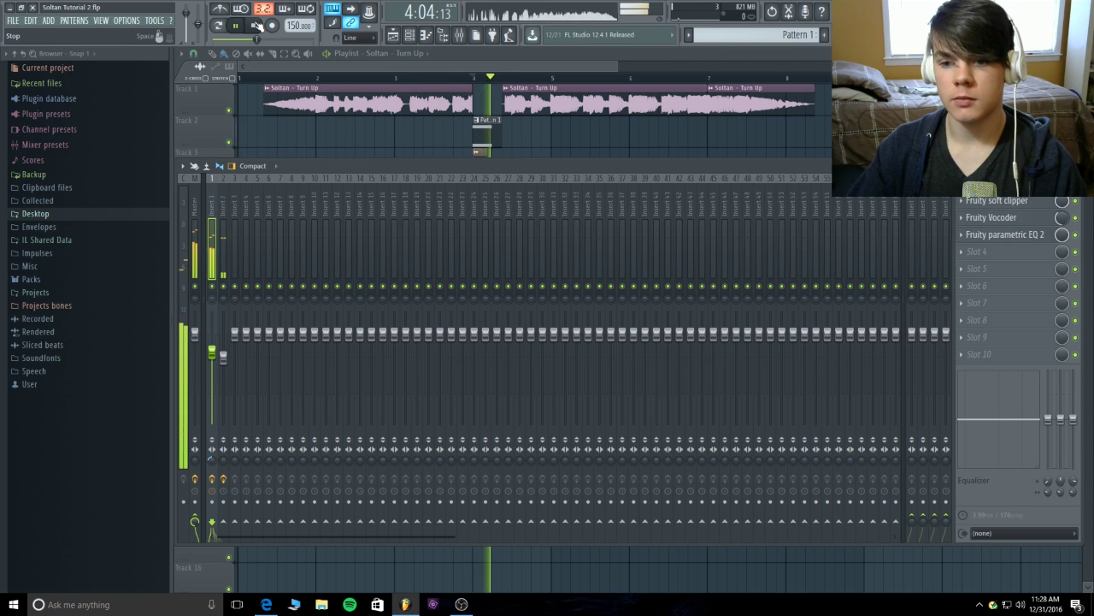
pyautogui.click(235, 27)
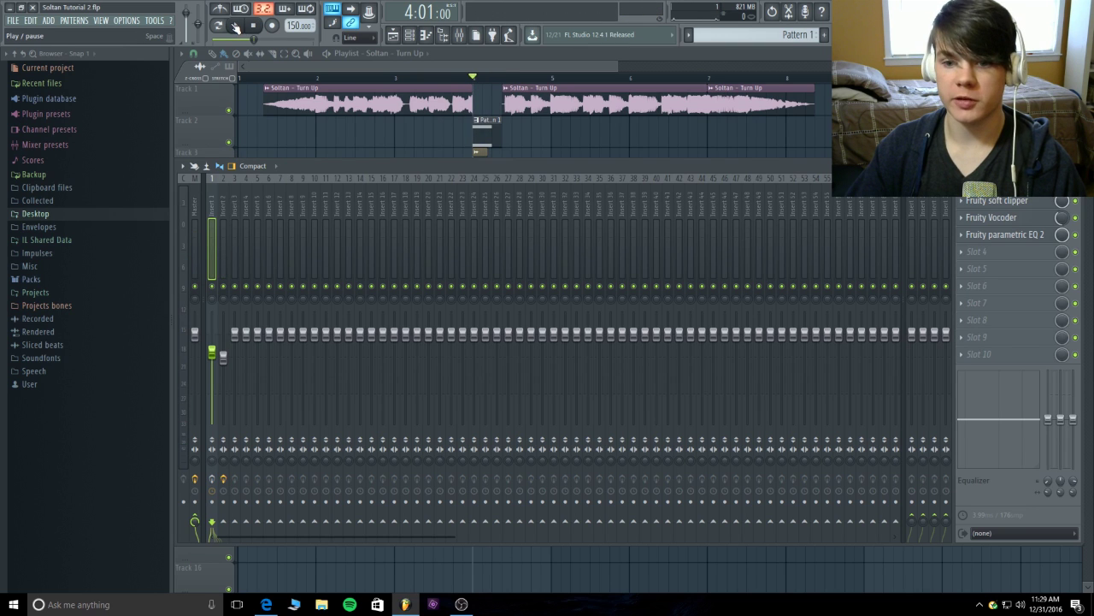
pyautogui.click(238, 27)
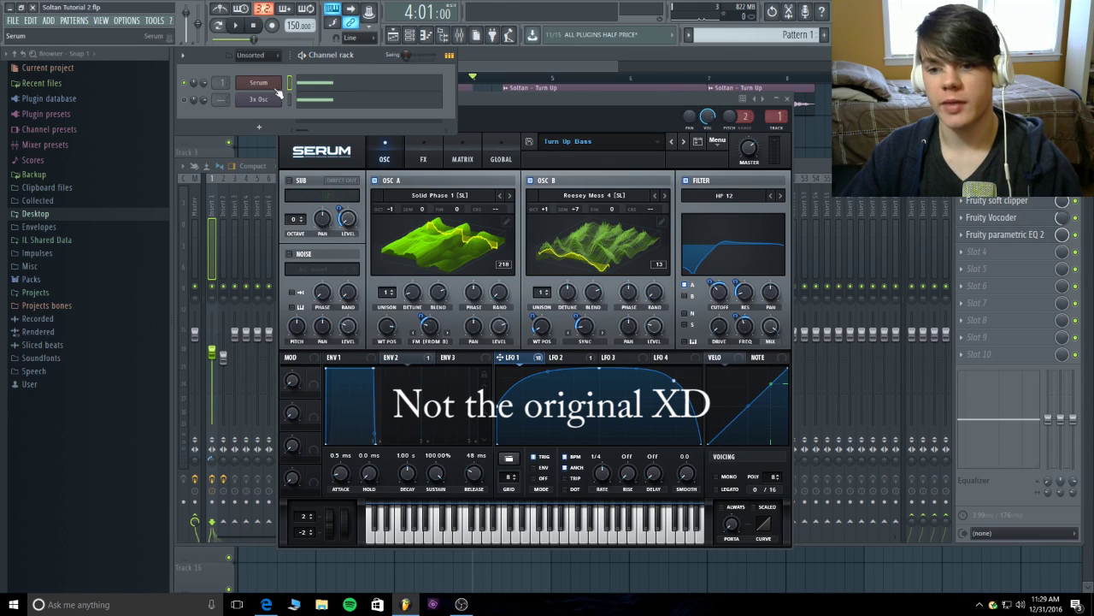
# Audition the Serum bass, display Envelope 1 and set its attack curve to 21%
pyautogui.press('space')
pyautogui.press('space')
pyautogui.click(381, 330)
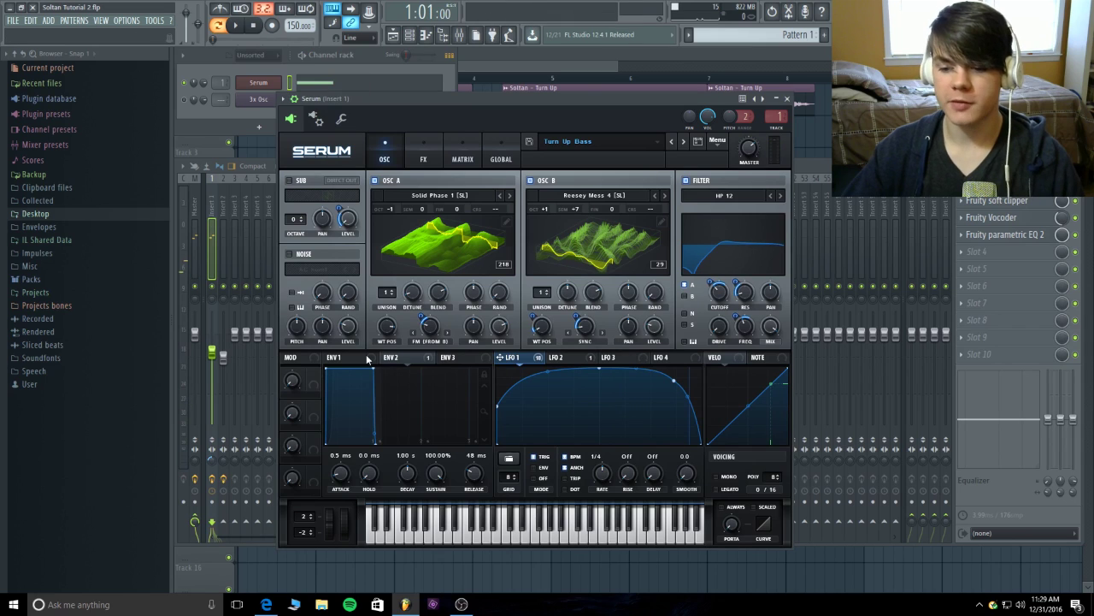
pyautogui.click(368, 357)
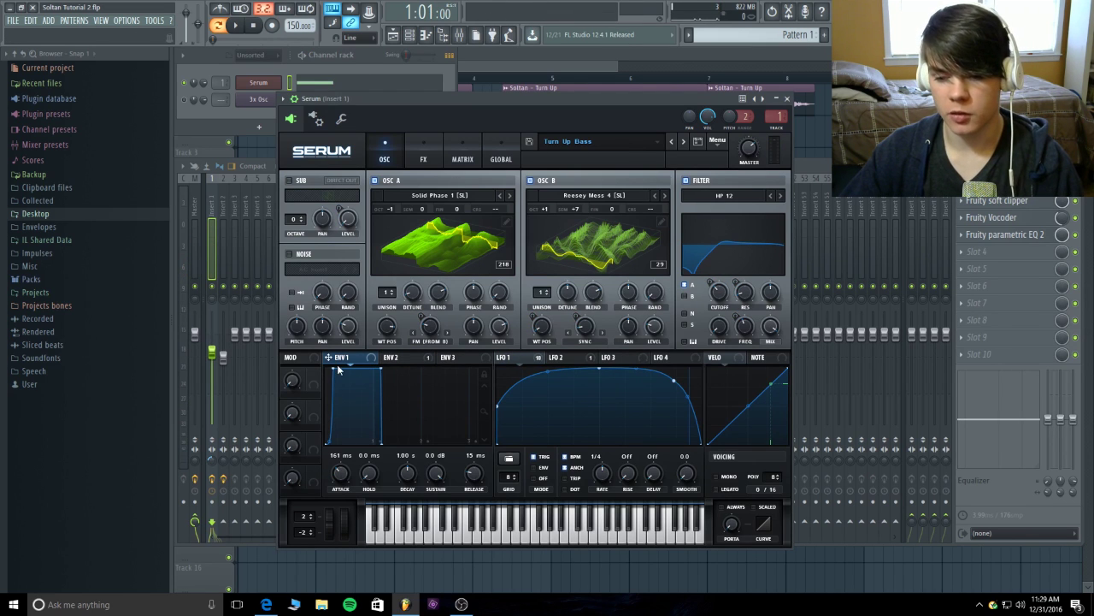
pyautogui.moveTo(329, 445)
pyautogui.mouseDown()
pyautogui.moveTo(332, 412)
pyautogui.moveTo(330, 444)
pyautogui.mouseUp()
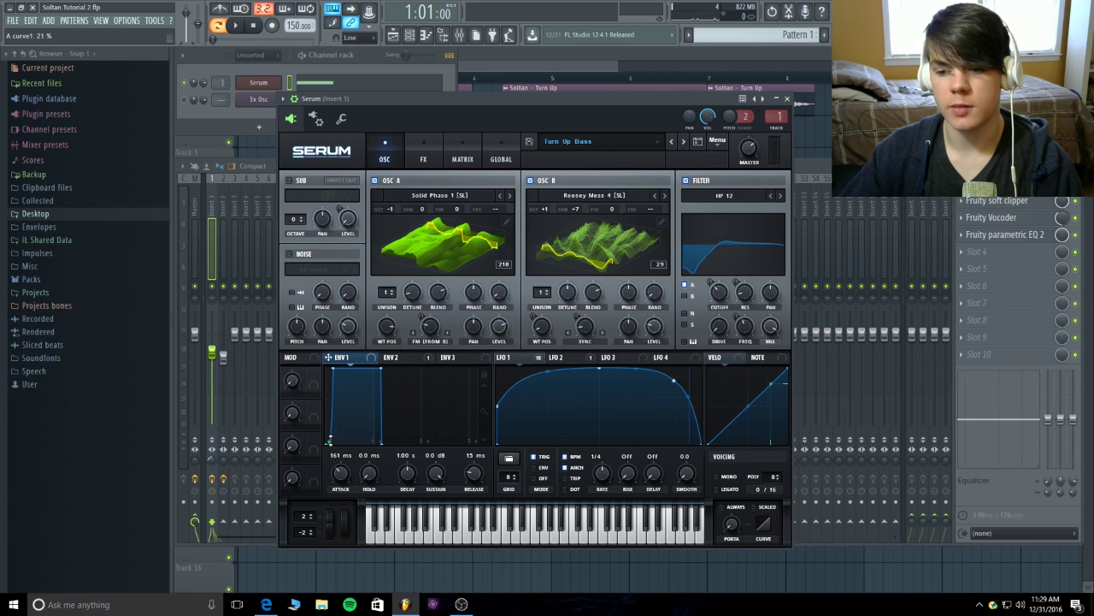
# Turn off the filter and oscillator B in Serum so that only oscillator A is enabled
pyautogui.moveTo(530, 101); pyautogui.dragTo(509, 219)
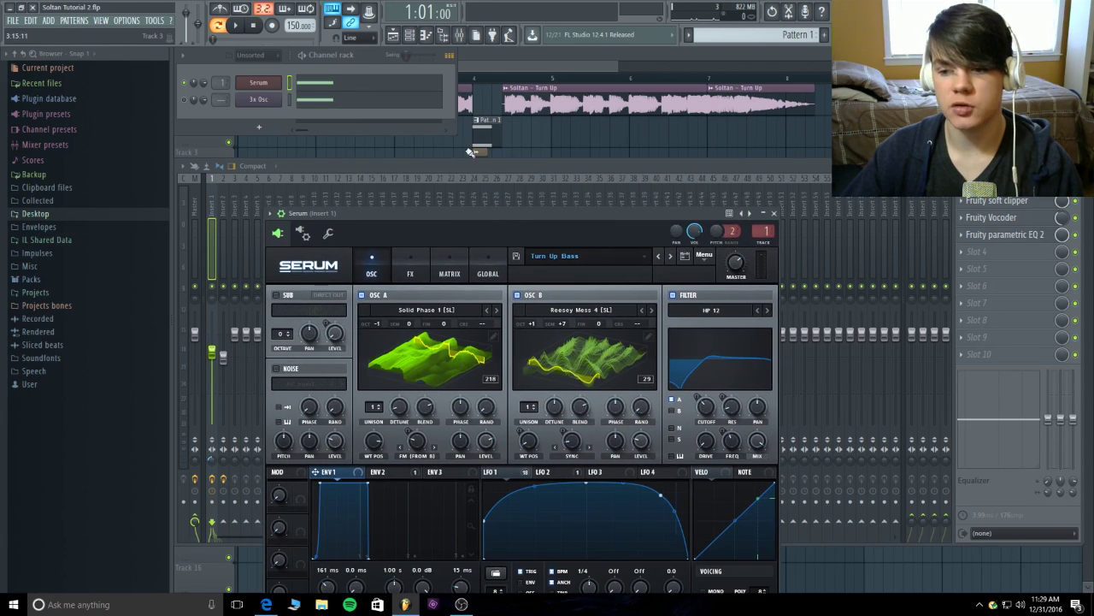
pyautogui.moveTo(513, 166); pyautogui.dragTo(515, 231)
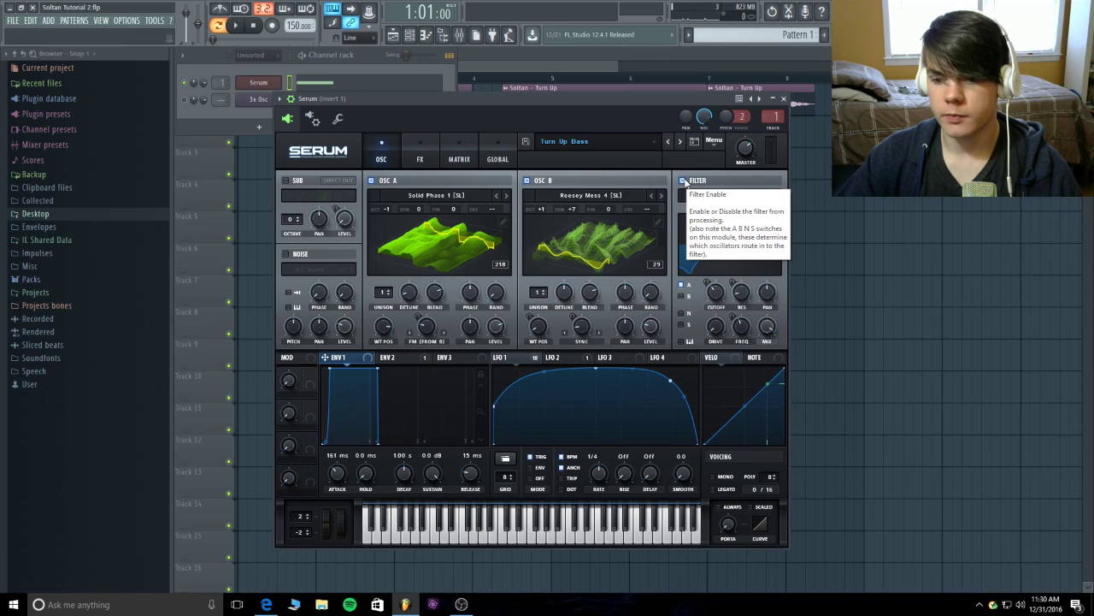
pyautogui.click(683, 181)
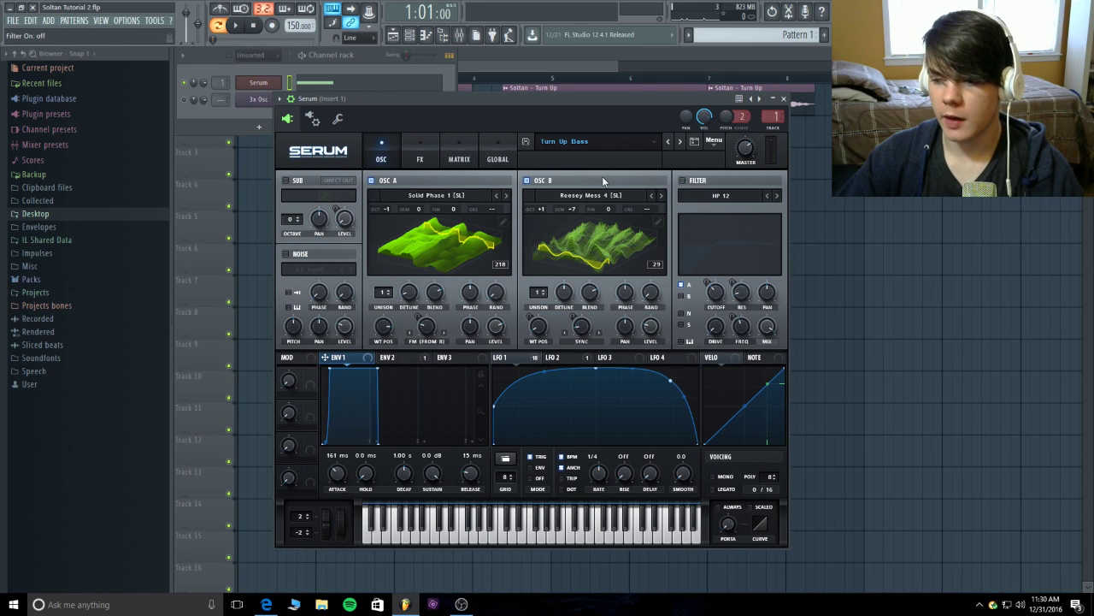
pyautogui.click(528, 181)
# Disable the Reverb, EQ, Chorus, Hyper/Dimension and Flanger effects in Serum
pyautogui.click(407, 149)
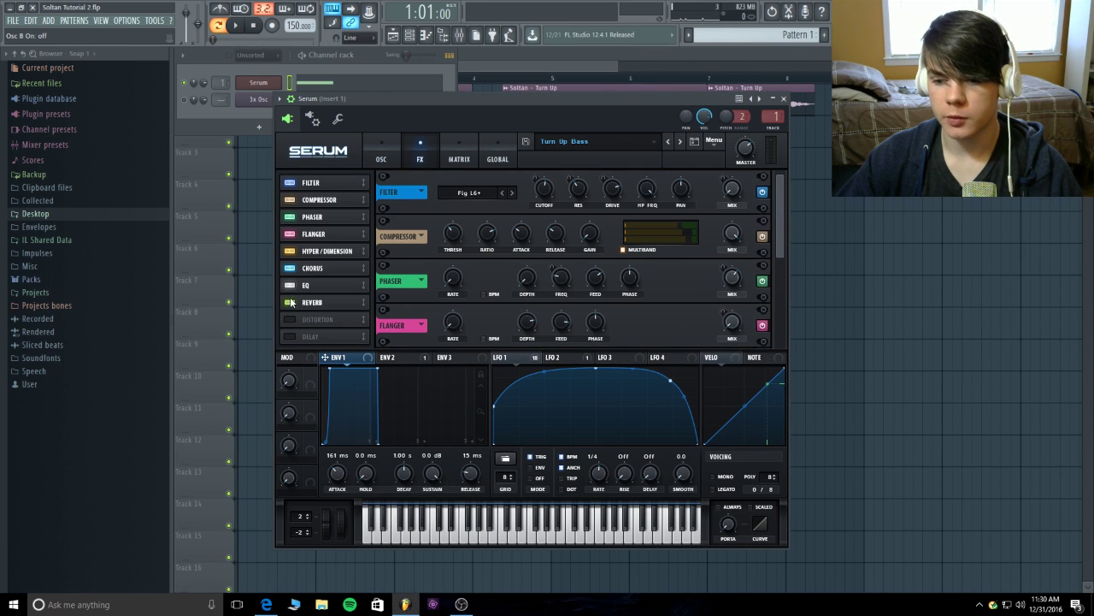
pyautogui.click(290, 302)
pyautogui.click(289, 285)
pyautogui.click(290, 267)
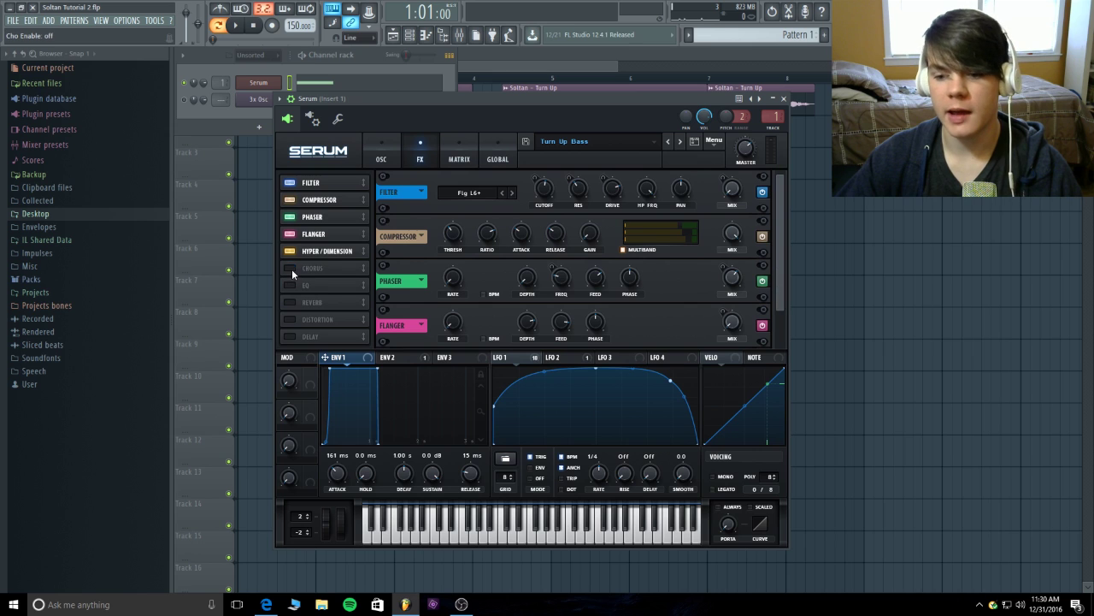
pyautogui.click(290, 251)
pyautogui.click(291, 249)
pyautogui.click(291, 250)
pyautogui.click(291, 233)
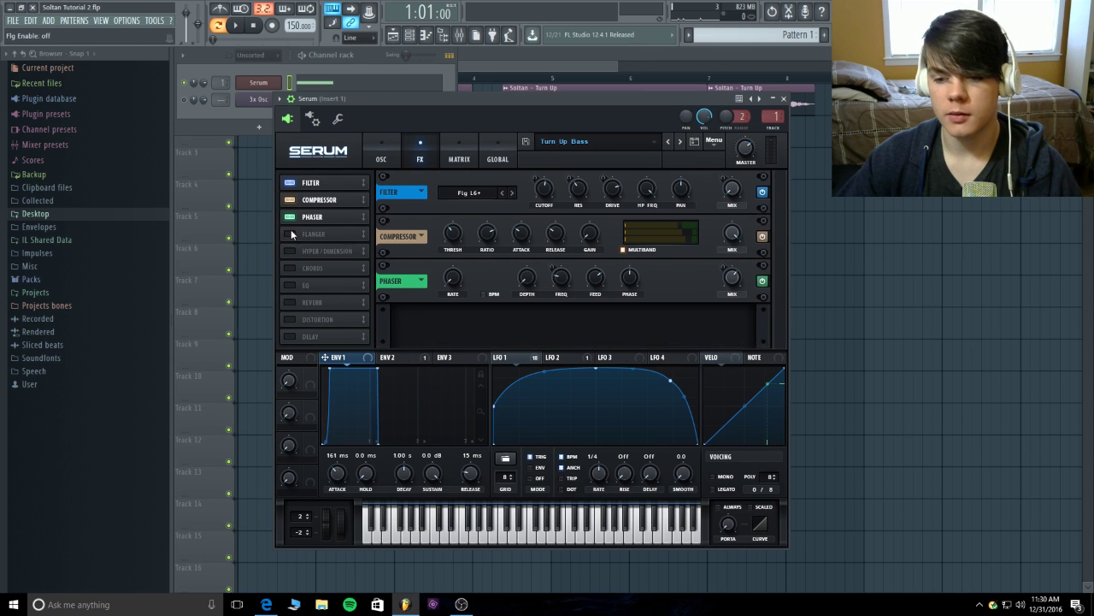
# Return to Serum's oscillator page and play the pattern to hear the stripped-down oscillator A sound
pyautogui.click(381, 153)
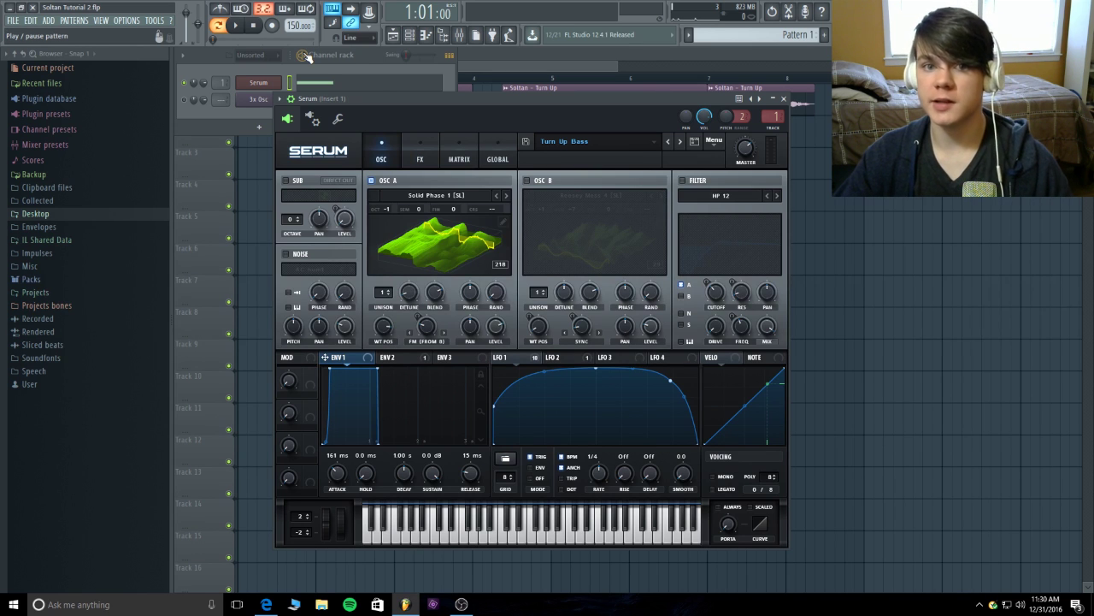
pyautogui.click(305, 54)
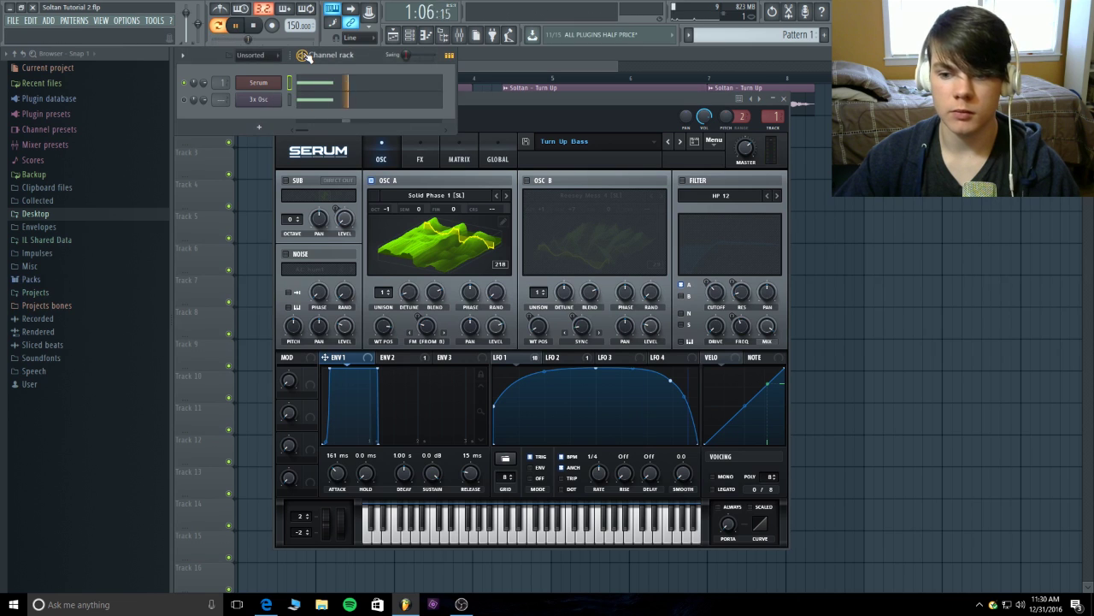
pyautogui.click(305, 55)
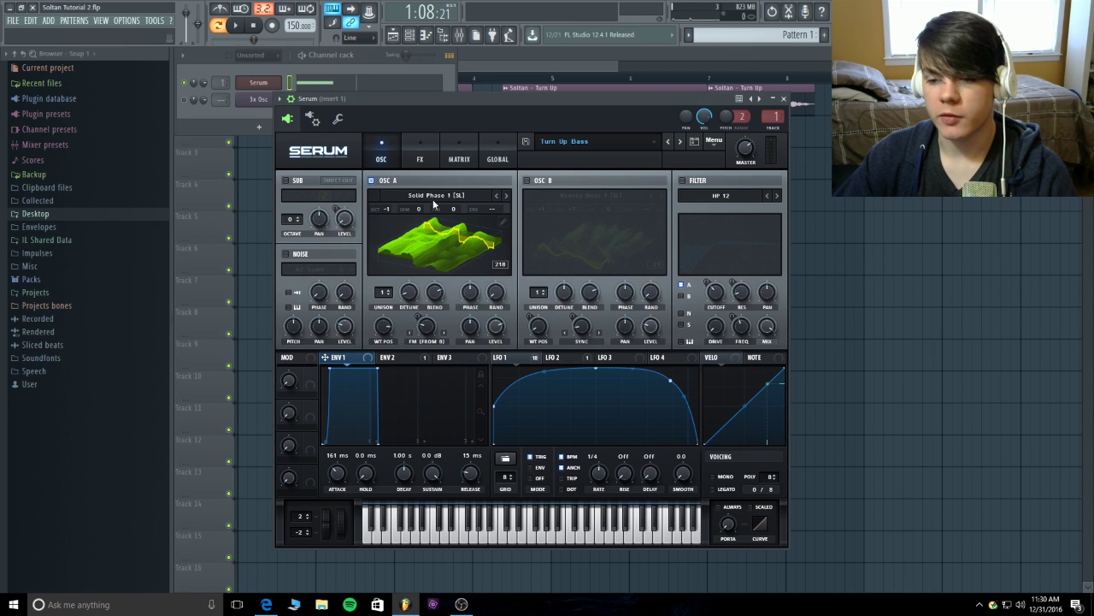
# Load the spectral wavetable Solid Phase 1 [SL] in oscillator A
pyautogui.click(459, 195)
pyautogui.moveTo(418, 235)
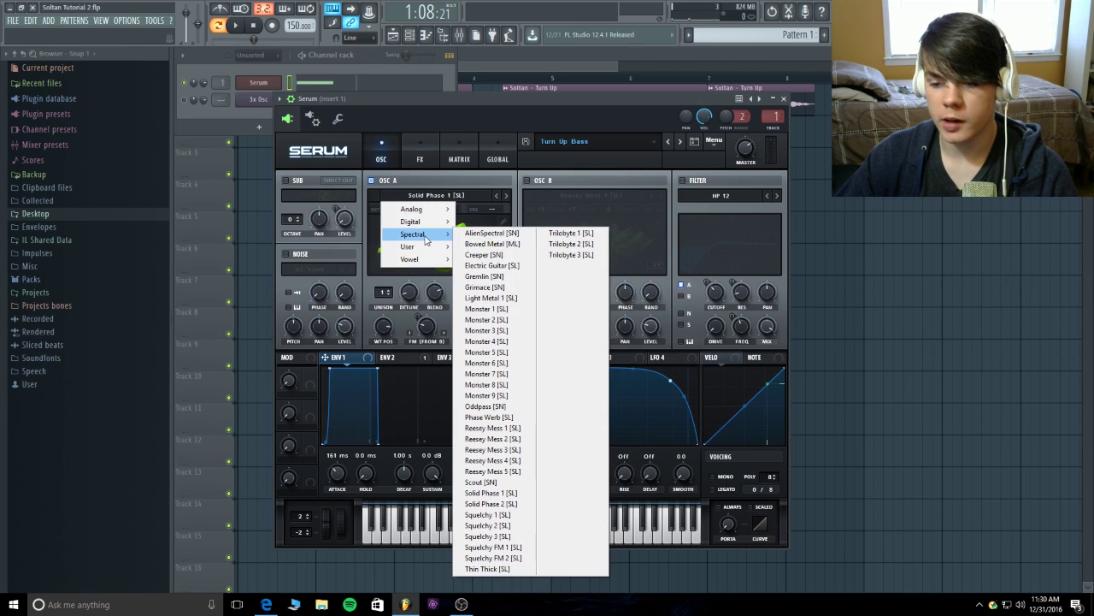
pyautogui.click(501, 493)
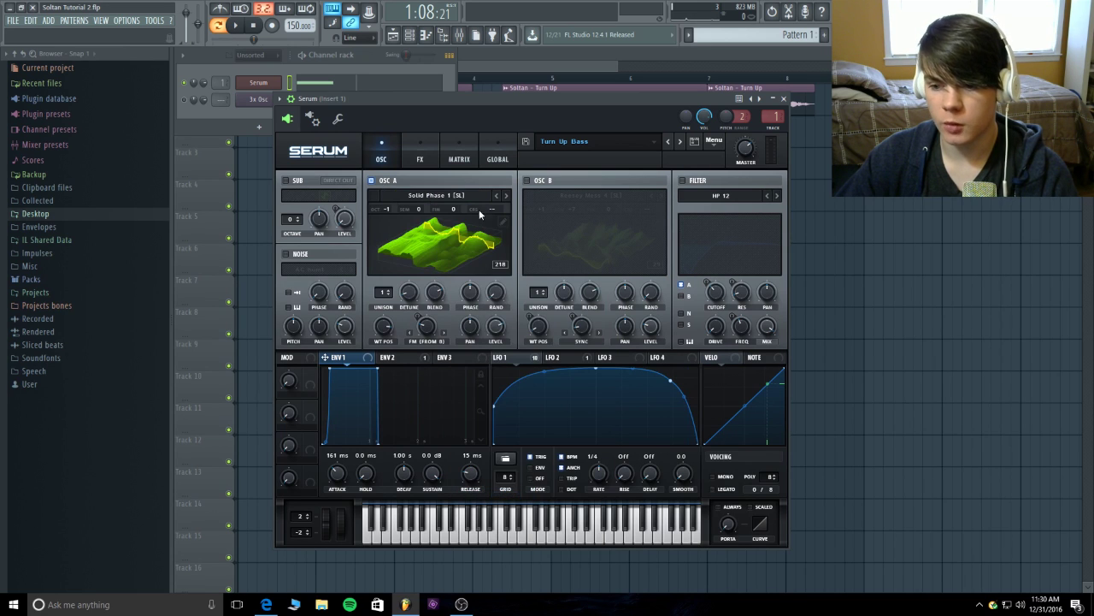
# Process oscillator A's wavetable with the multi-frame formula z=((q%2)==1)?in:0 and normalize each frame separately in the wavetable editor
pyautogui.click(503, 220)
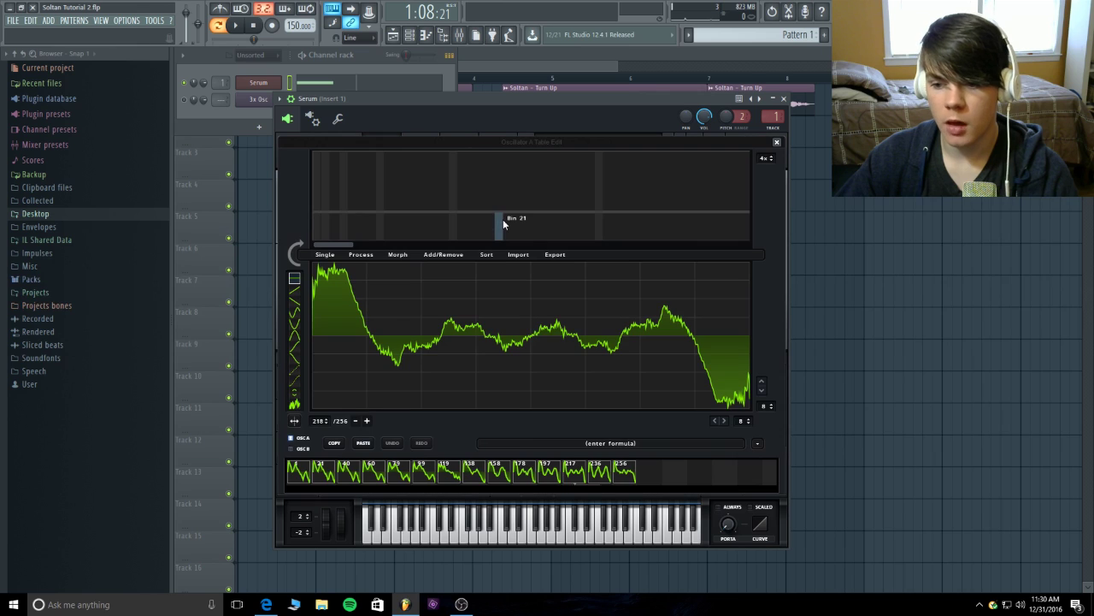
pyautogui.click(758, 444)
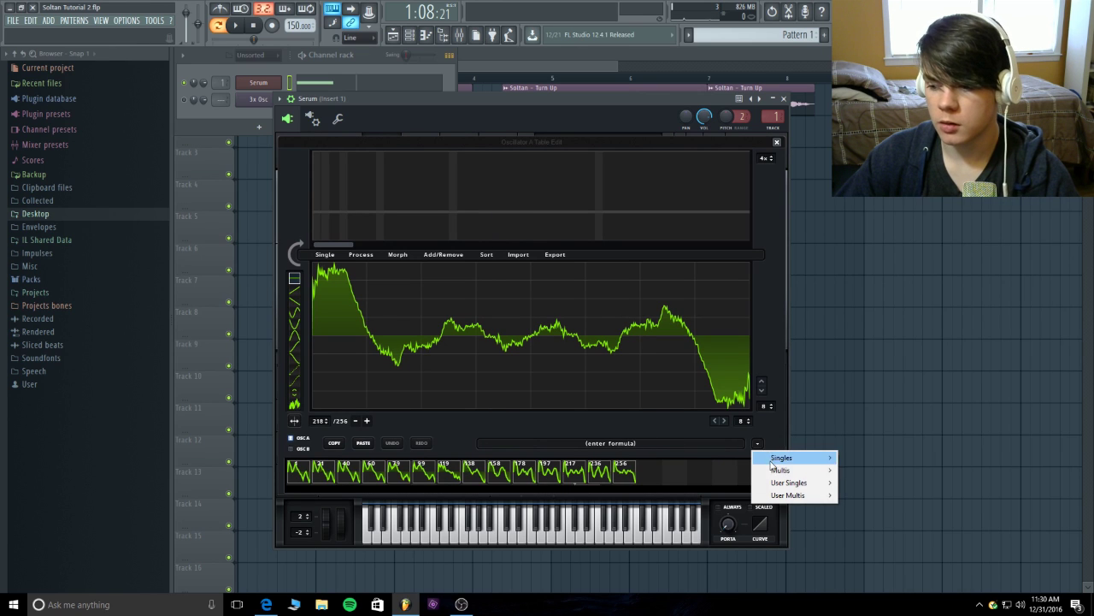
pyautogui.moveTo(780, 470)
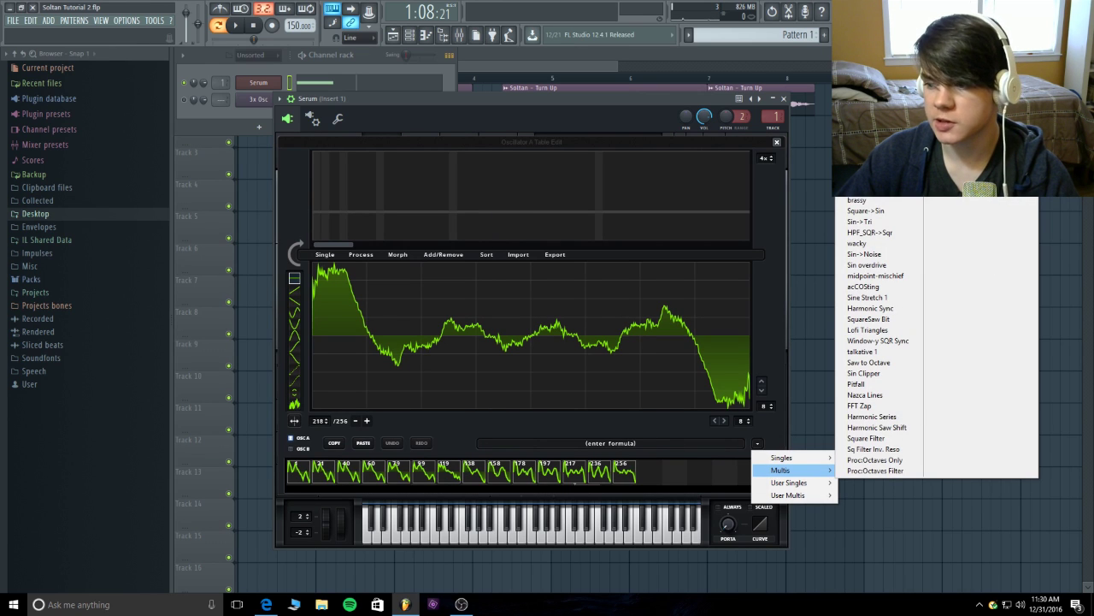
pyautogui.click(958, 86)
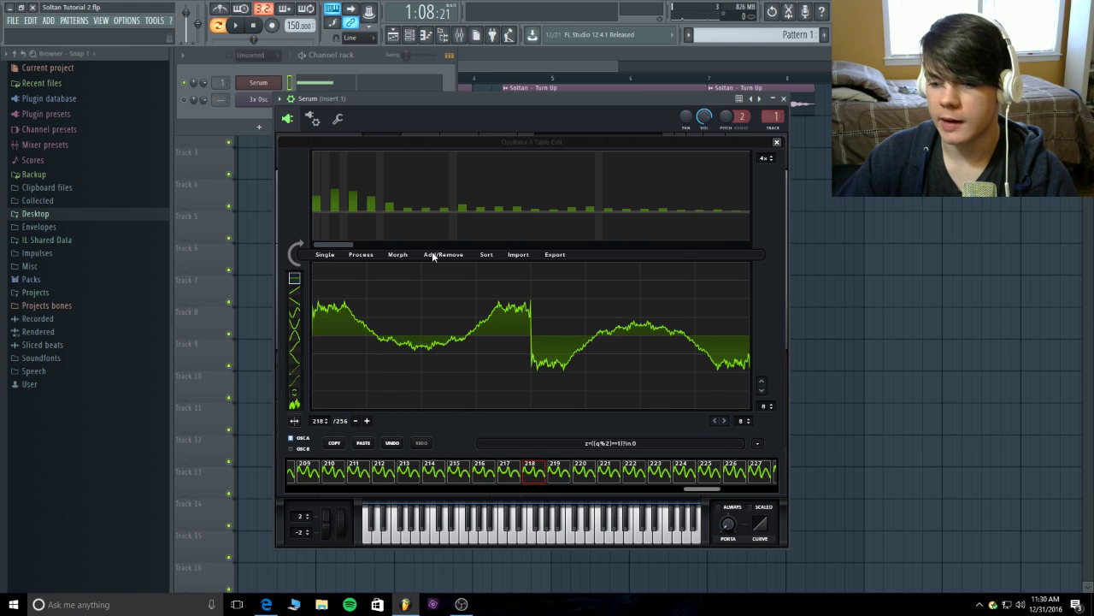
pyautogui.click(363, 254)
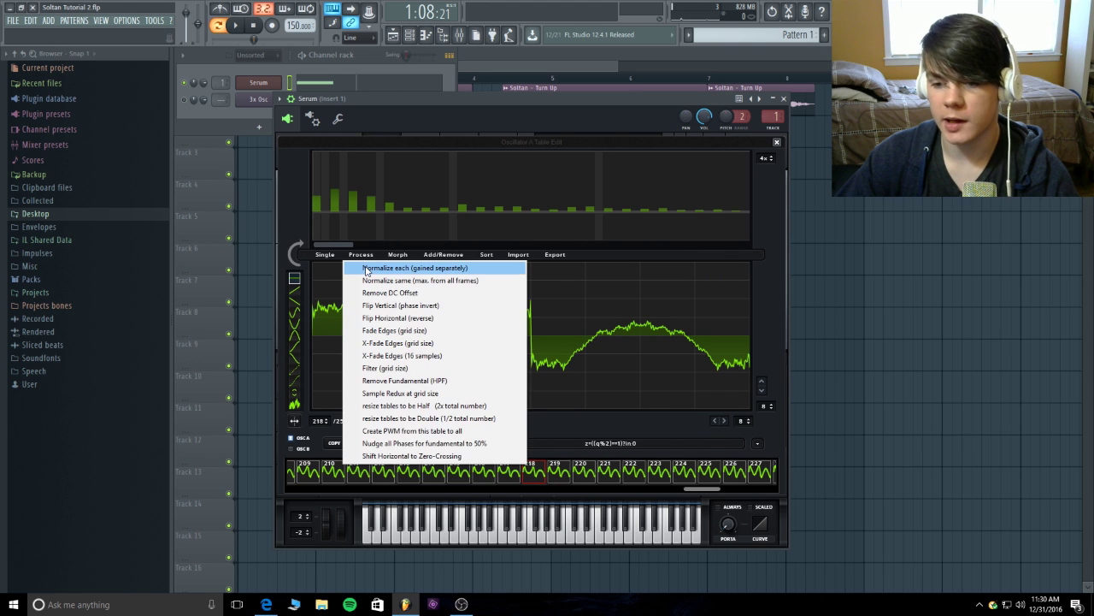
pyautogui.click(390, 268)
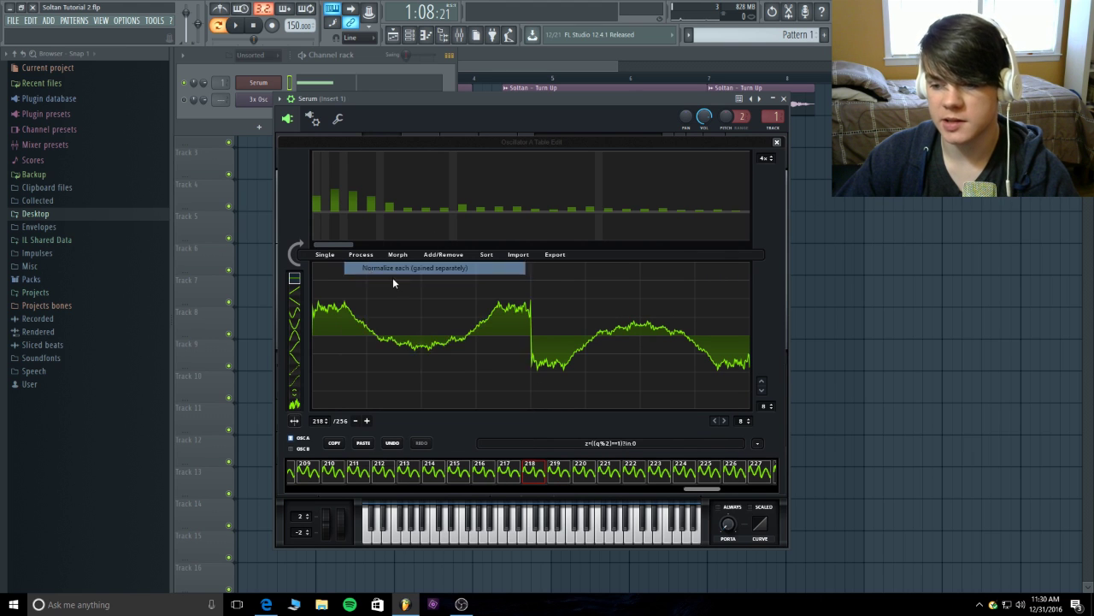
pyautogui.click(777, 143)
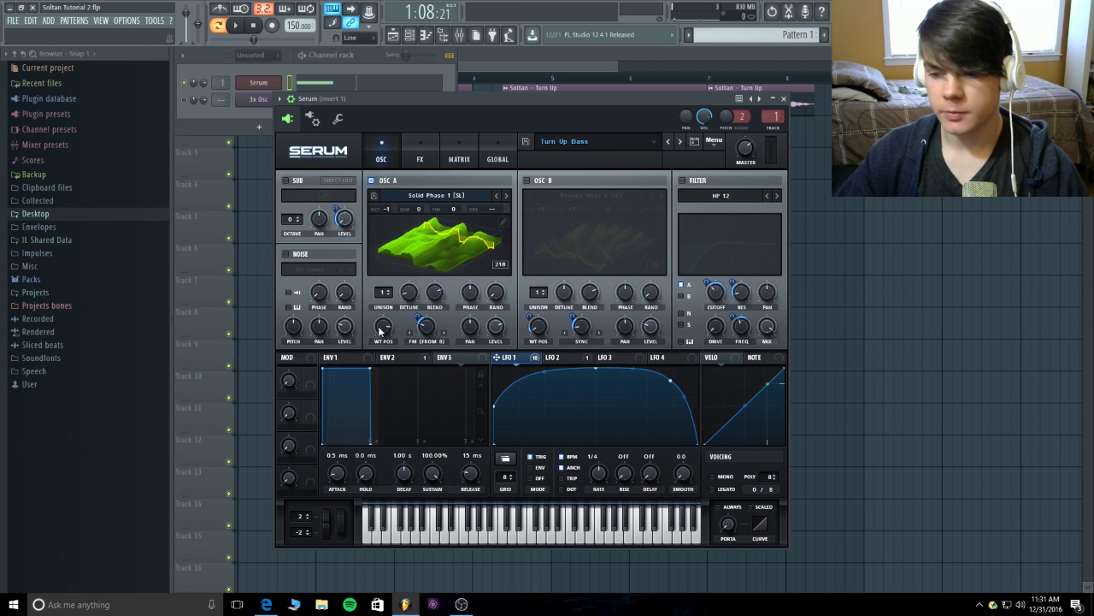
# Inspect oscillator A's wavetable position, FM warp and level, along with the LFO 1, LFO 2 and Env 2 settings
pyautogui.click(381, 332)
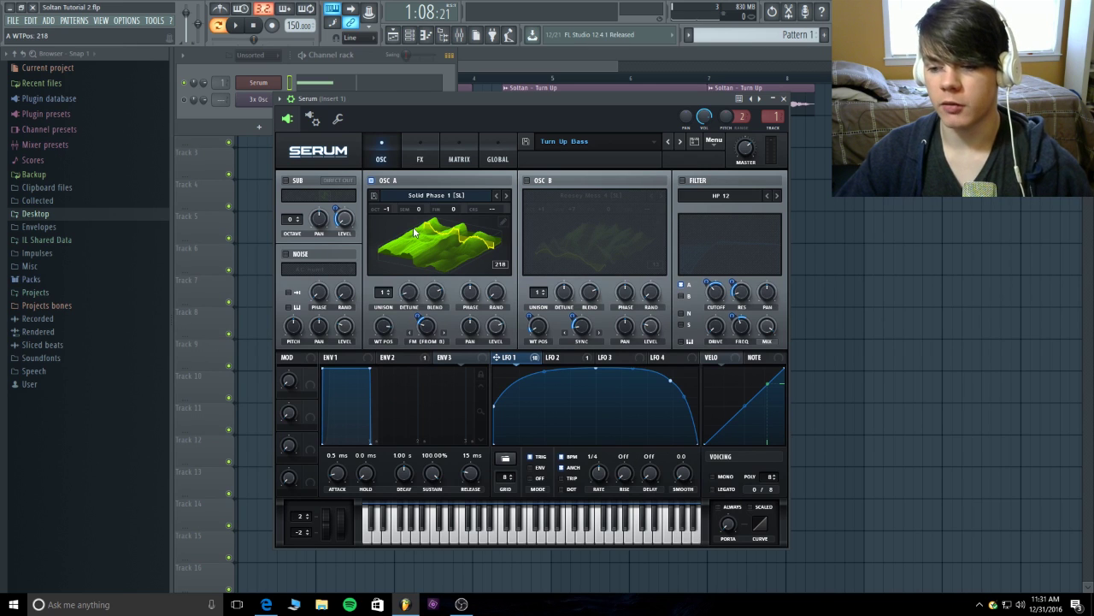
pyautogui.moveTo(500, 327)
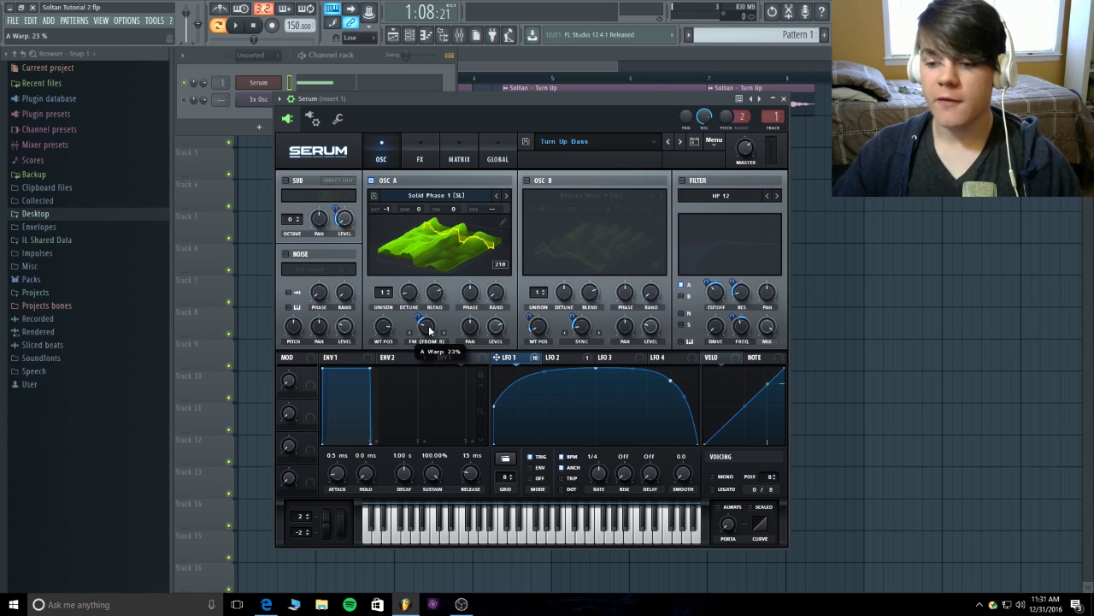
pyautogui.moveTo(417, 318)
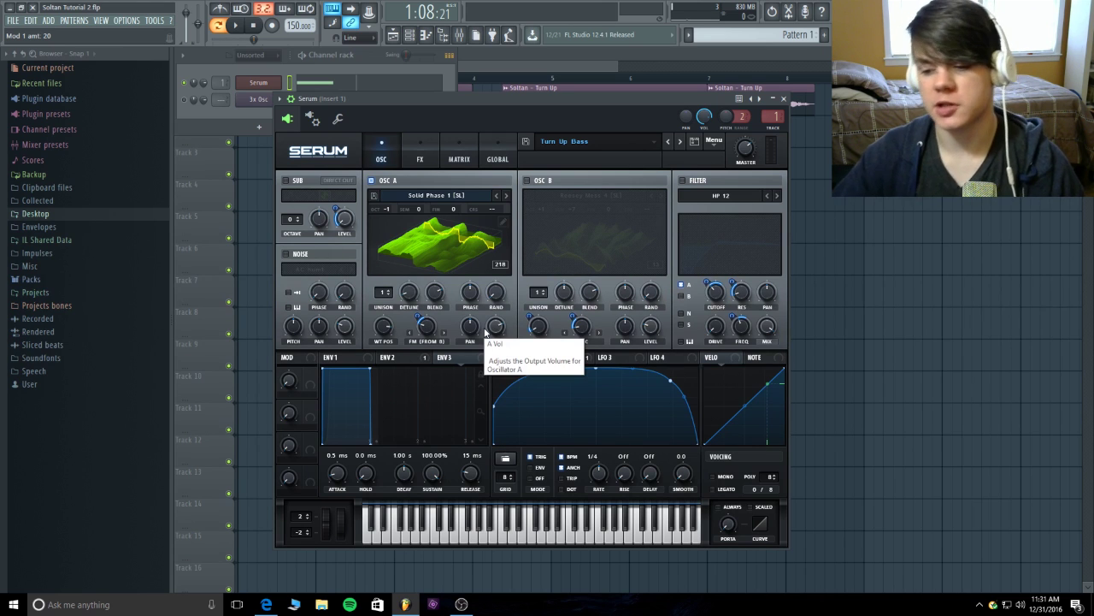
pyautogui.click(560, 358)
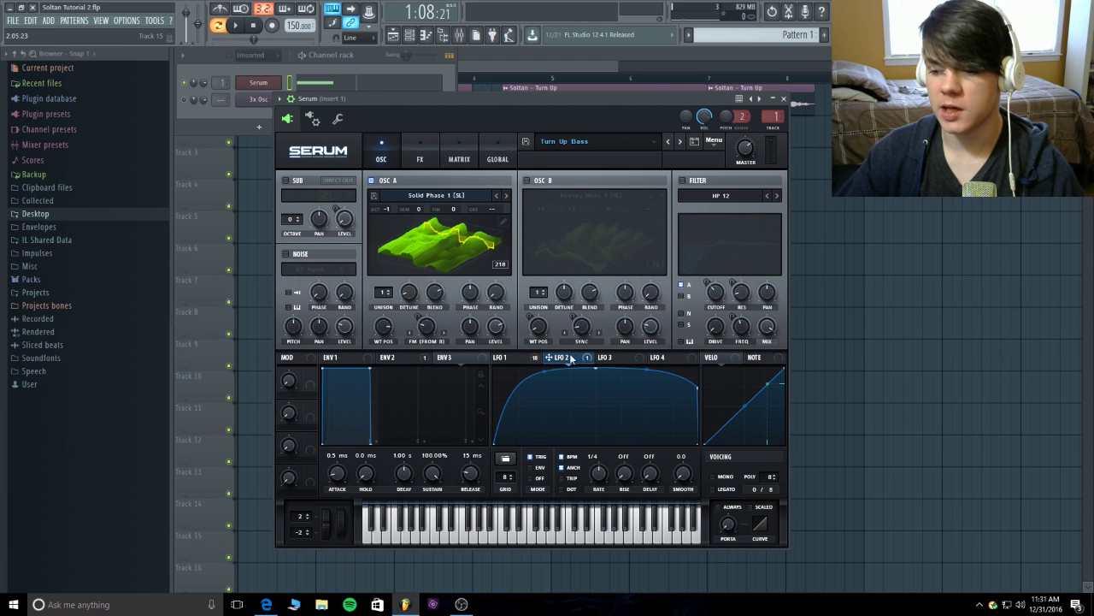
pyautogui.click(504, 358)
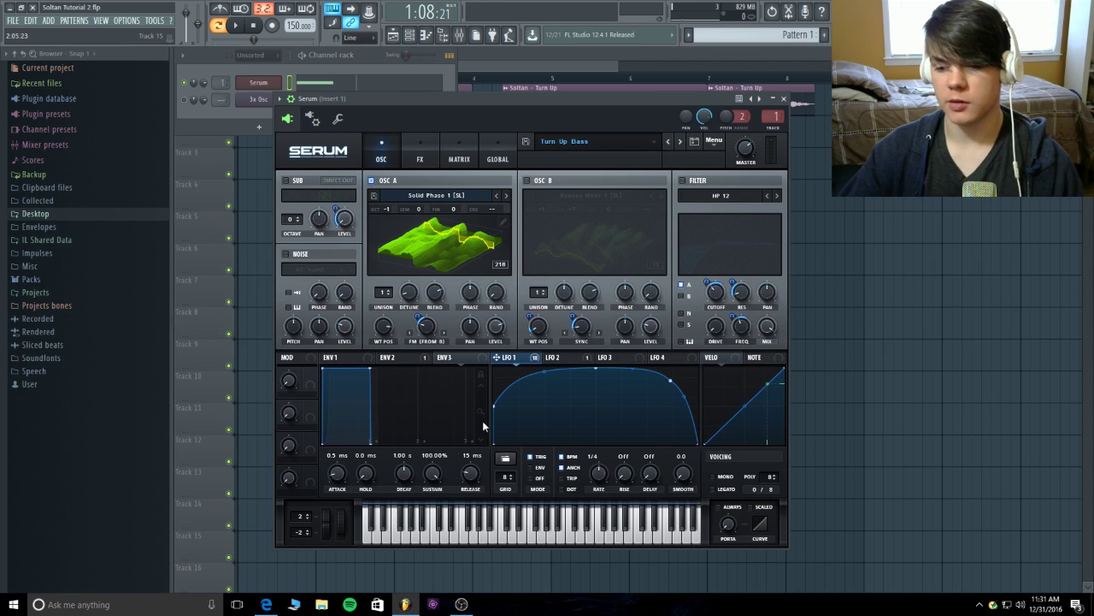
pyautogui.click(396, 357)
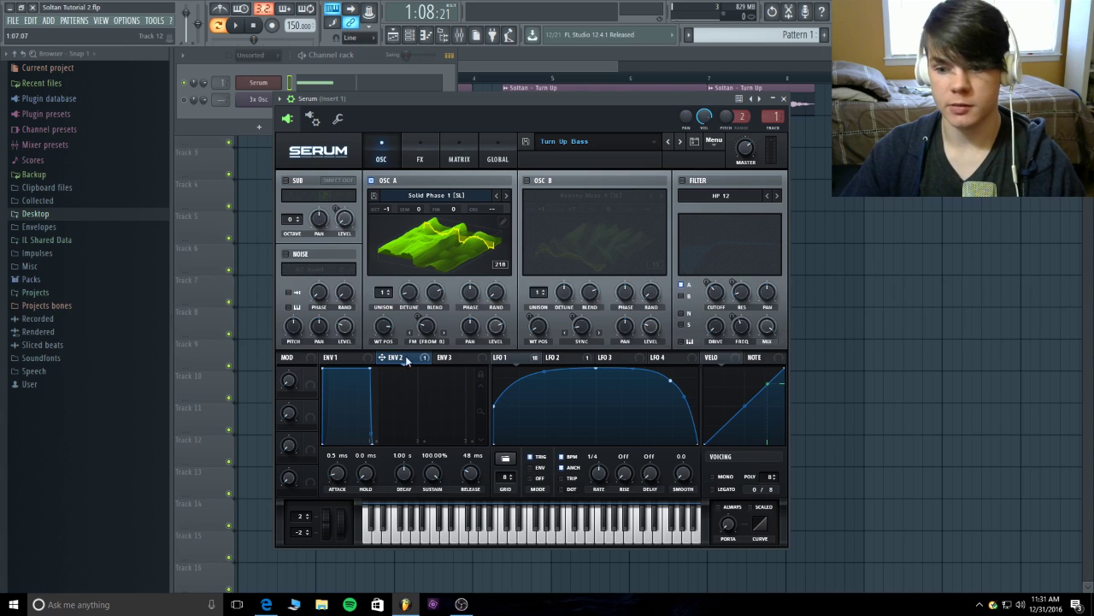
# Turn on oscillator B and load the spectral wavetable Reesey Mess 4 [SL] in it
pyautogui.click(527, 181)
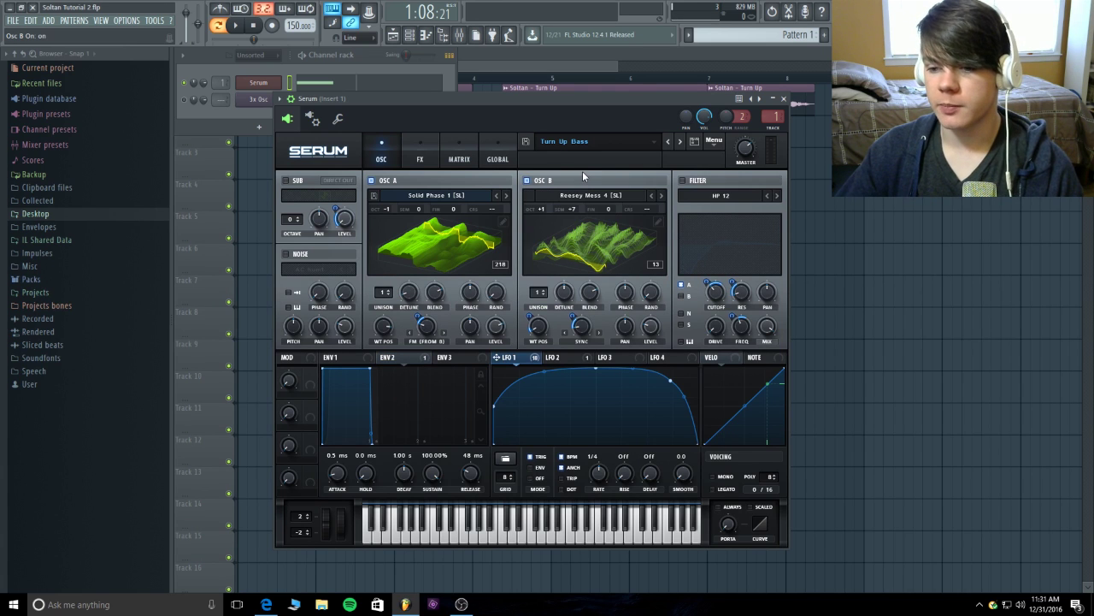
pyautogui.click(619, 196)
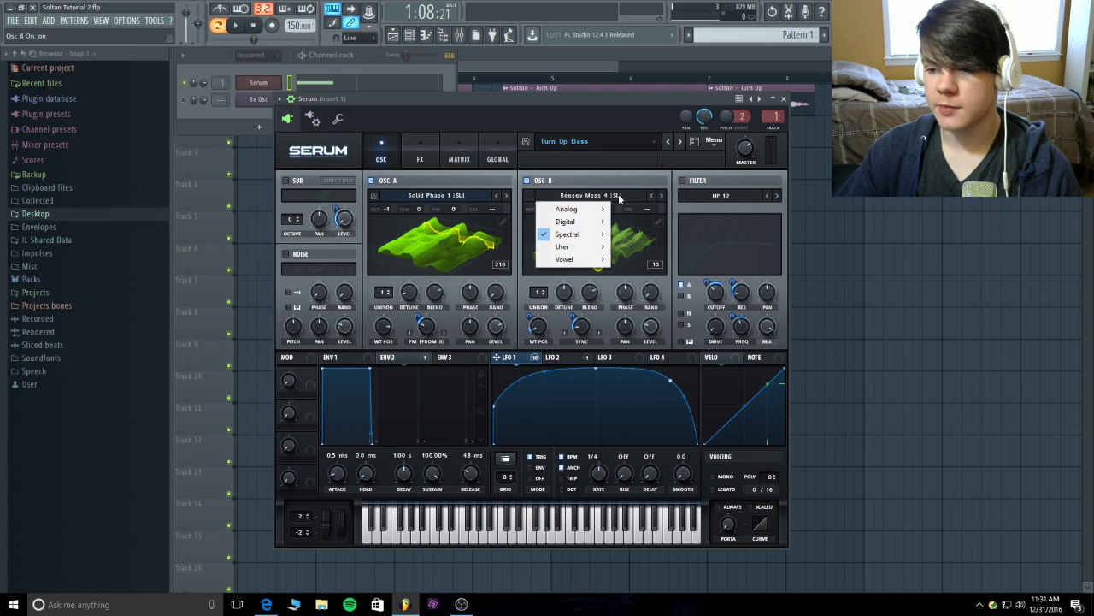
pyautogui.moveTo(603, 234)
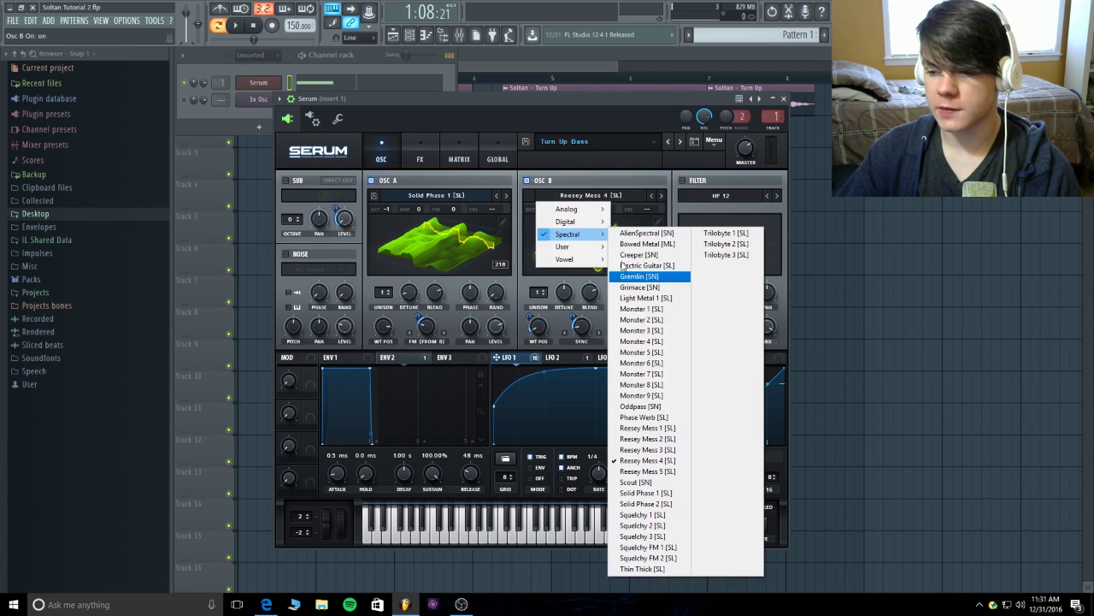
pyautogui.click(645, 462)
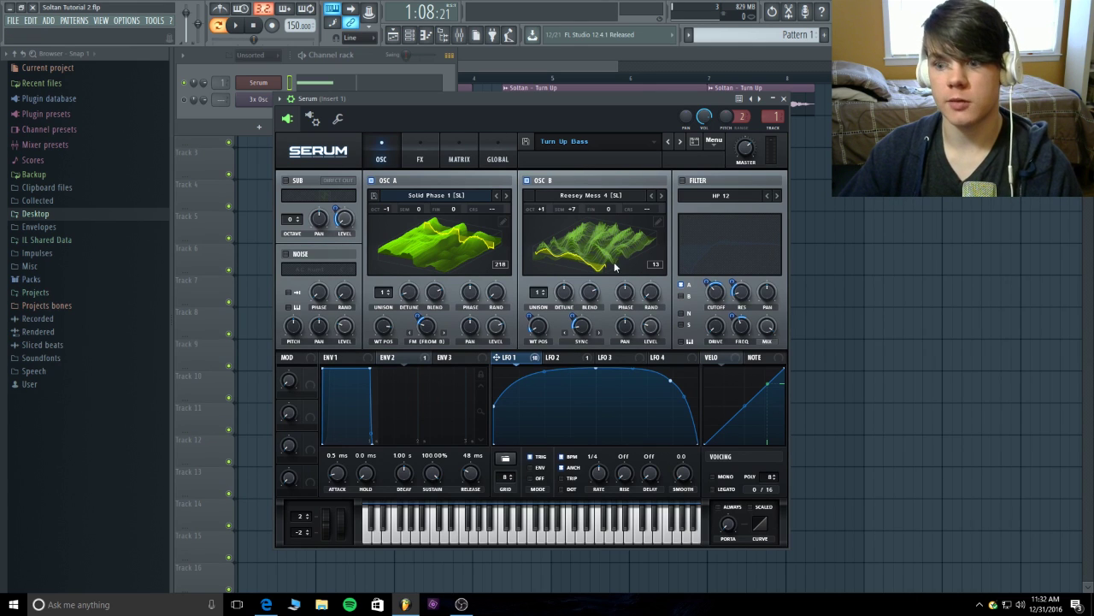
# Play the pattern with both oscillators enabled and check oscillator B's semitone tuning
pyautogui.click(236, 25)
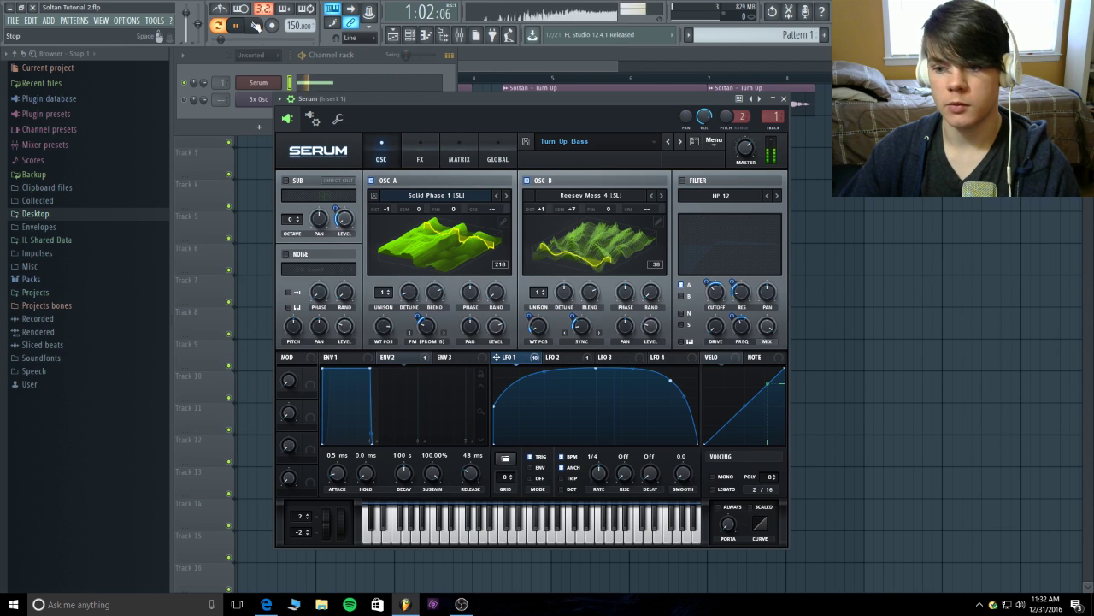
pyautogui.click(255, 25)
pyautogui.moveTo(566, 206); pyautogui.dragTo(569, 211)
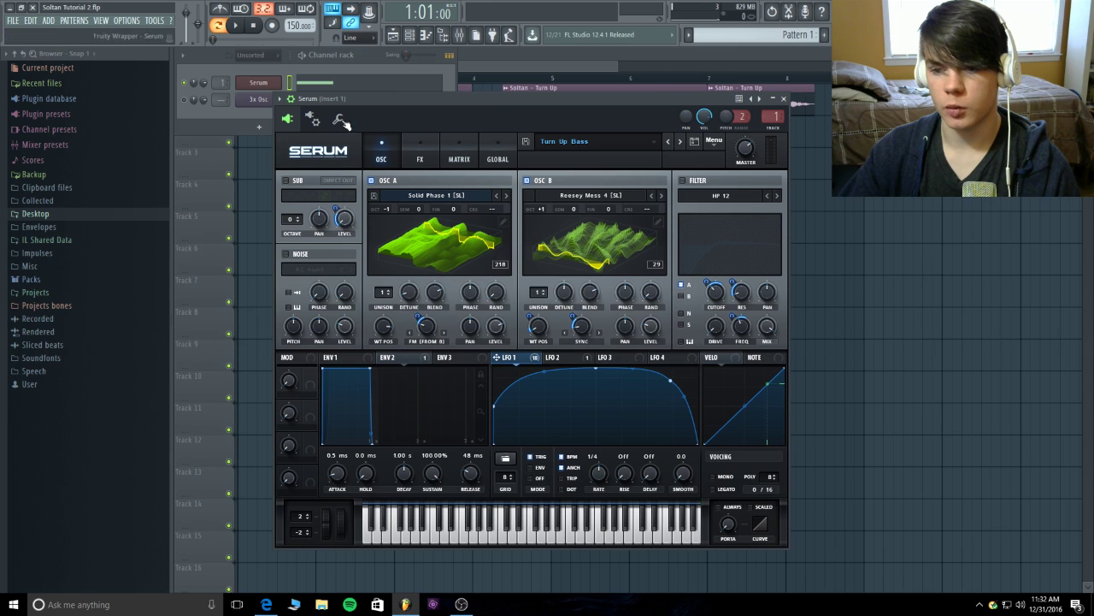
pyautogui.click(238, 29)
pyautogui.click(253, 27)
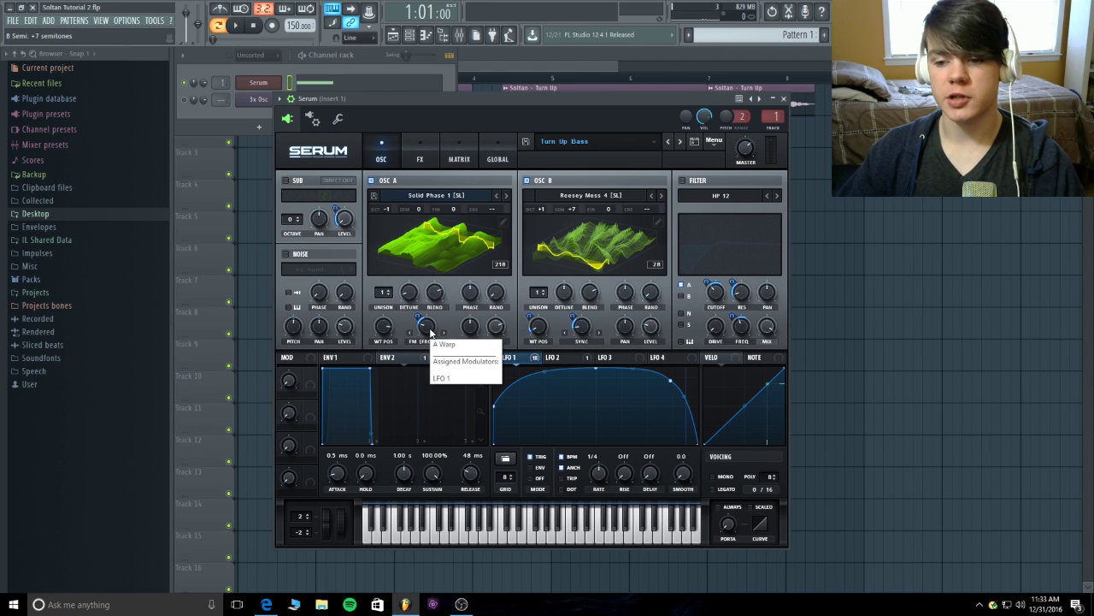
# Review the modulation amounts on oscillator A's FM warp and on oscillator B's wavetable position and sync warp
pyautogui.click(429, 333)
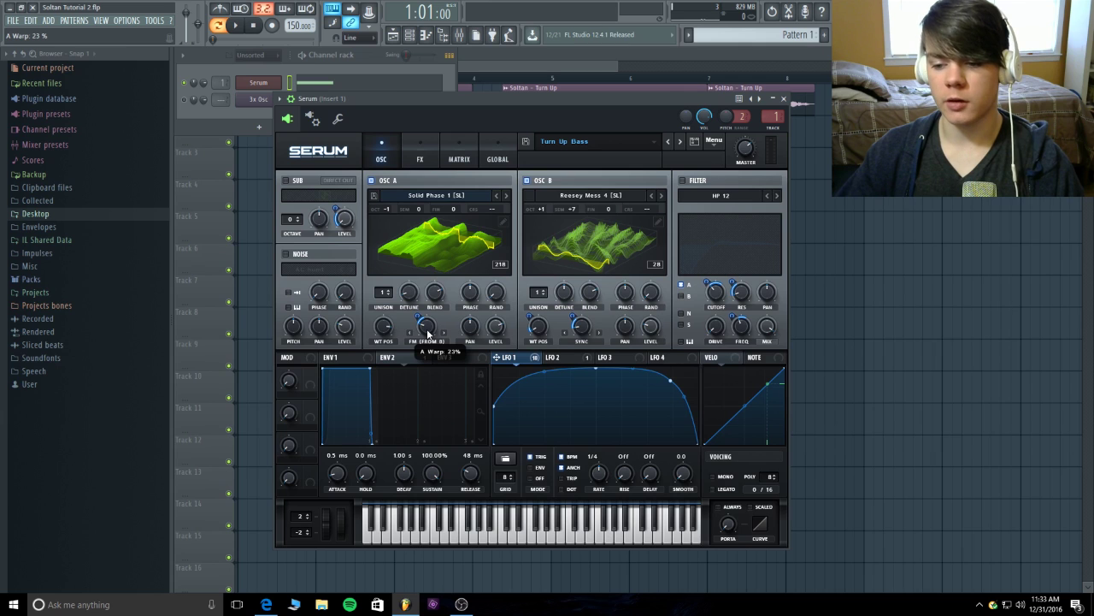
pyautogui.moveTo(414, 322); pyautogui.dragTo(418, 306)
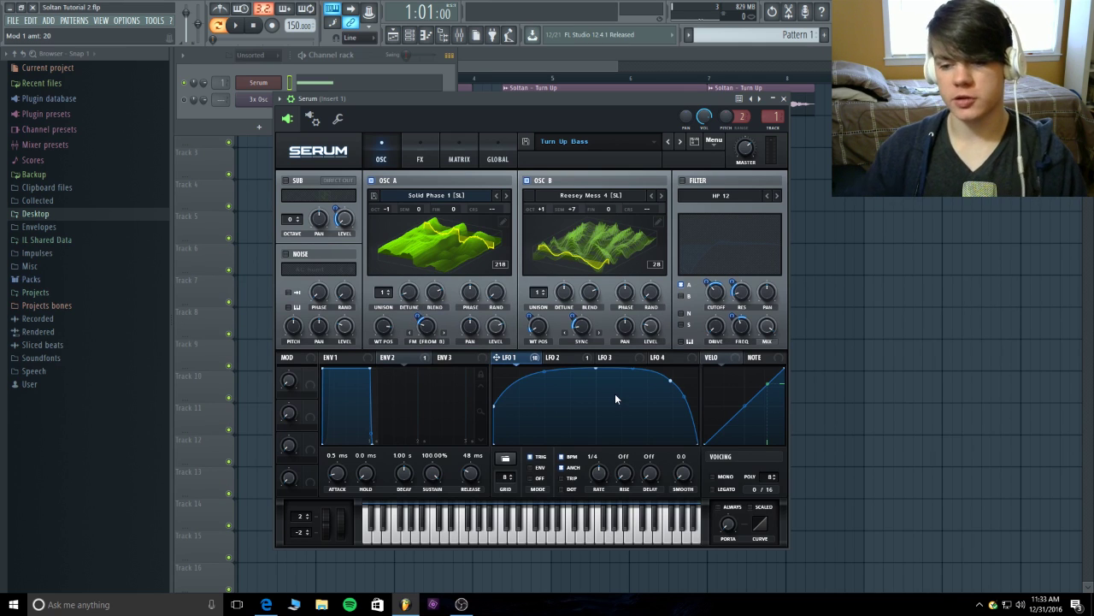
pyautogui.click(539, 329)
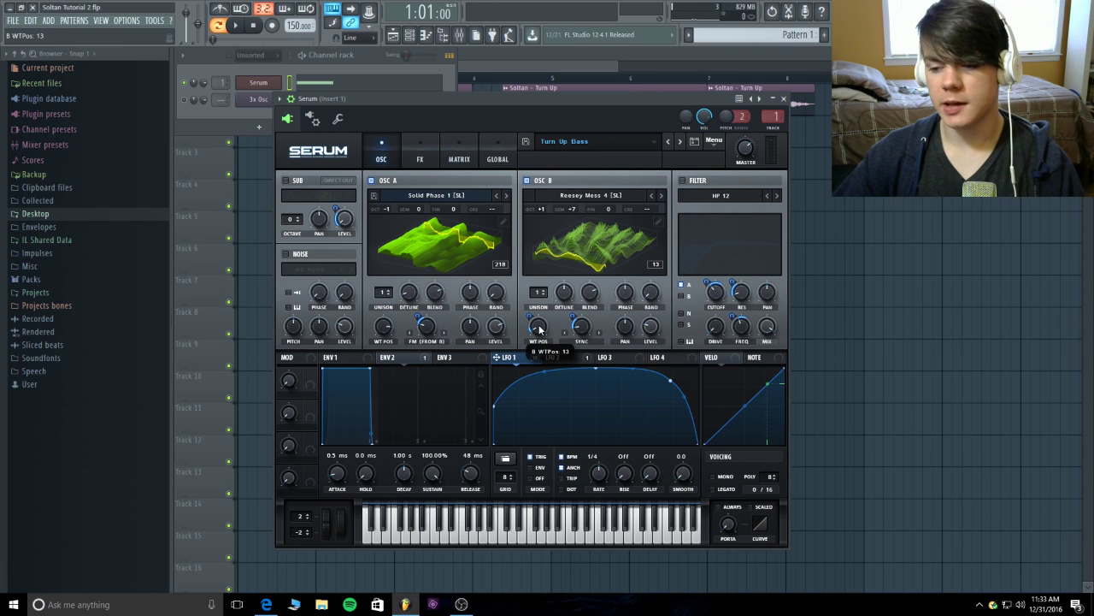
pyautogui.moveTo(540, 329); pyautogui.dragTo(539, 323)
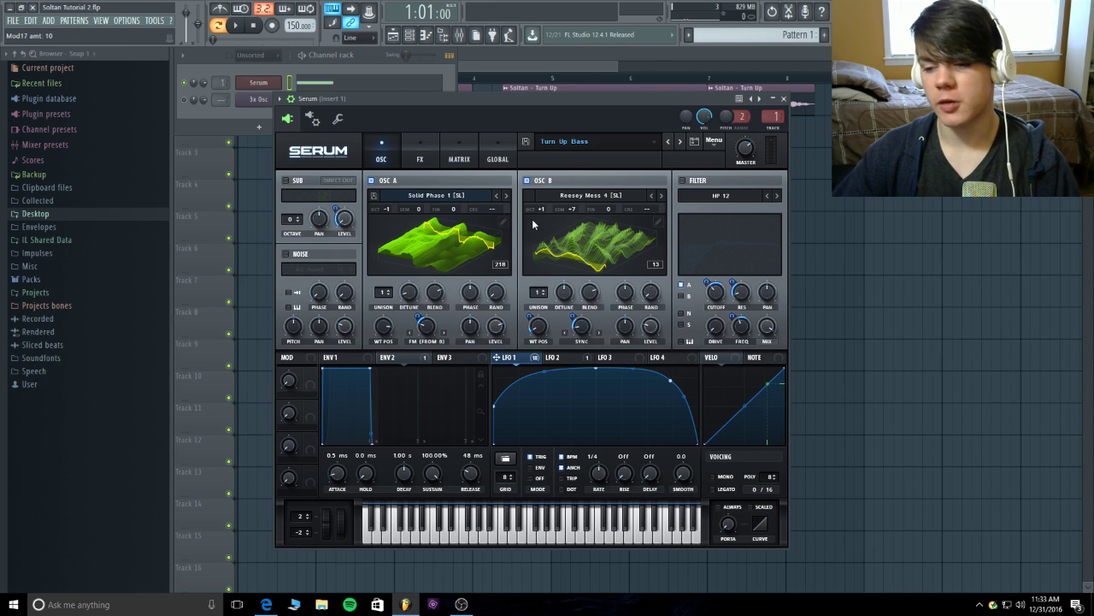
pyautogui.moveTo(586, 330)
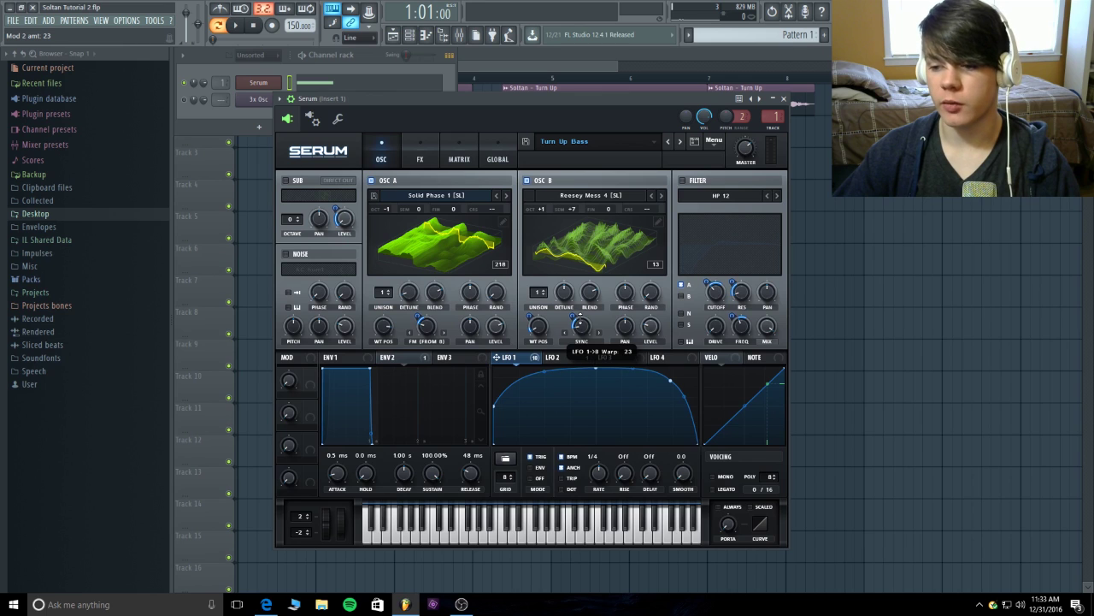
# Show oscillator B's waveform in 2D, play the pattern briefly and check the oscillator's volume
pyautogui.click(584, 261)
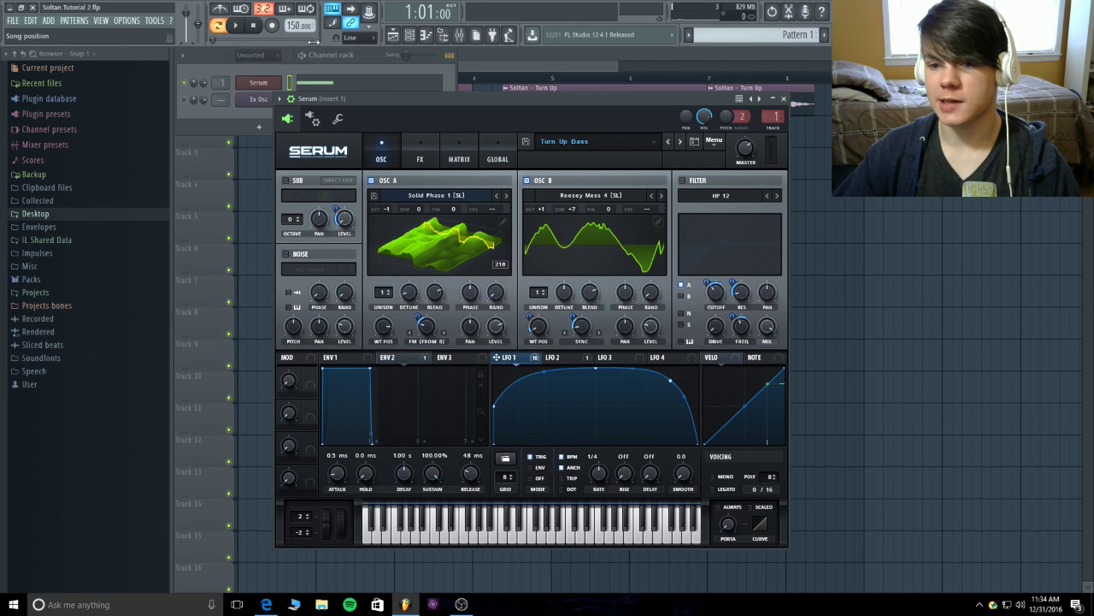
pyautogui.press('space')
pyautogui.press('space')
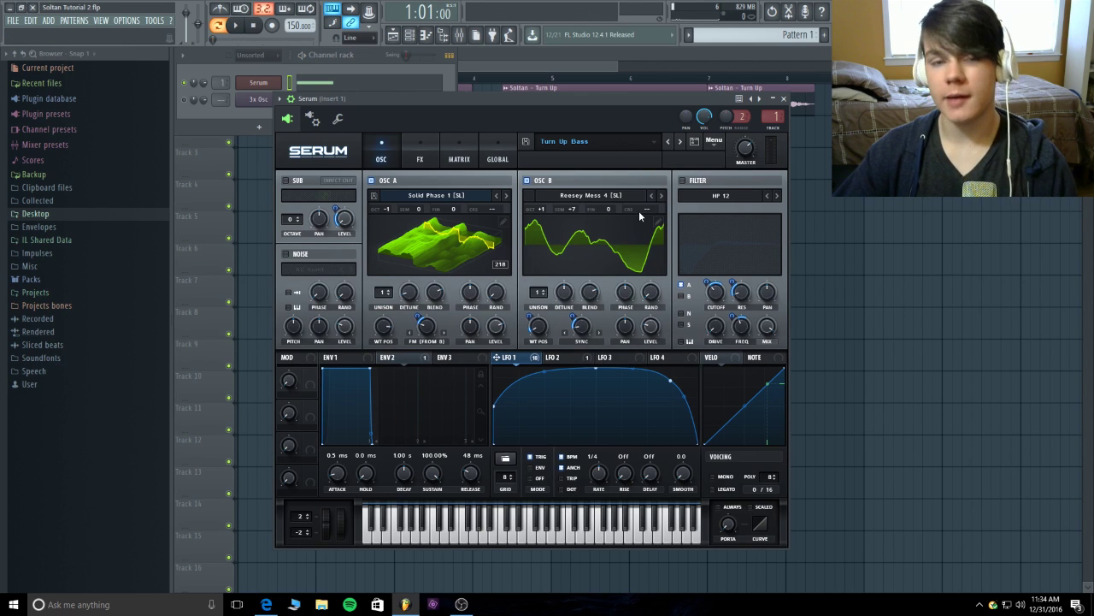
pyautogui.moveTo(640, 216)
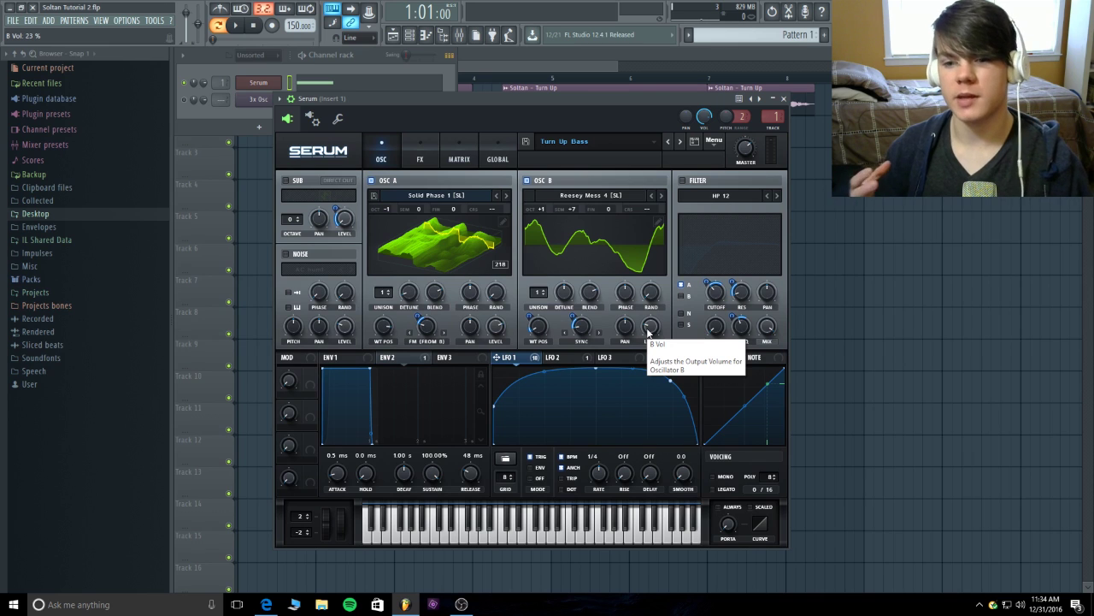
# Turn on the HP 12 filter and check its cutoff and resonance together with their modulation amounts
pyautogui.click(683, 181)
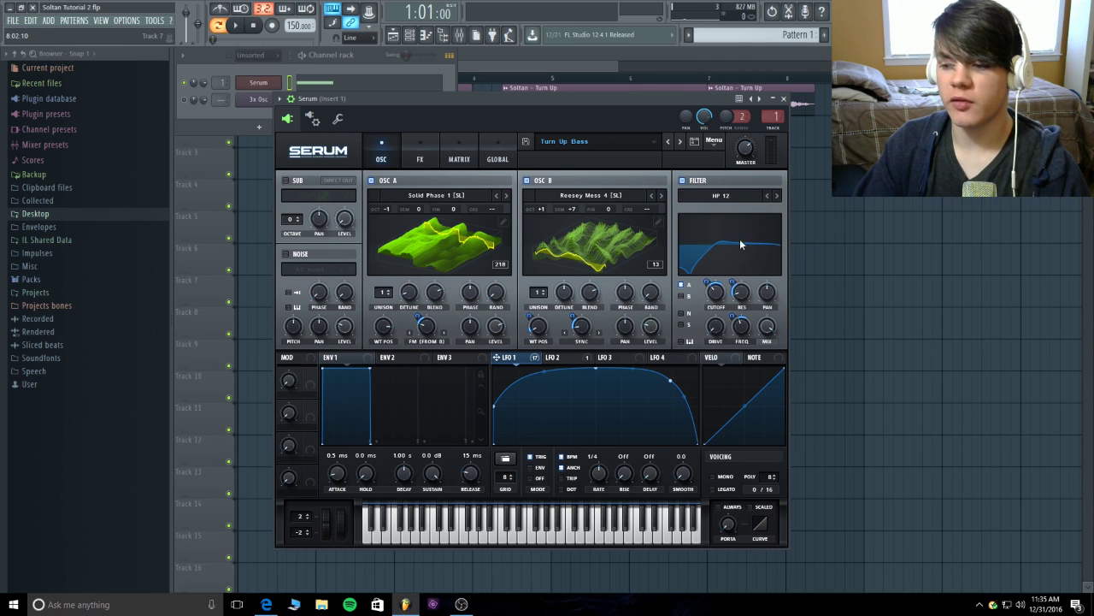
pyautogui.moveTo(714, 297)
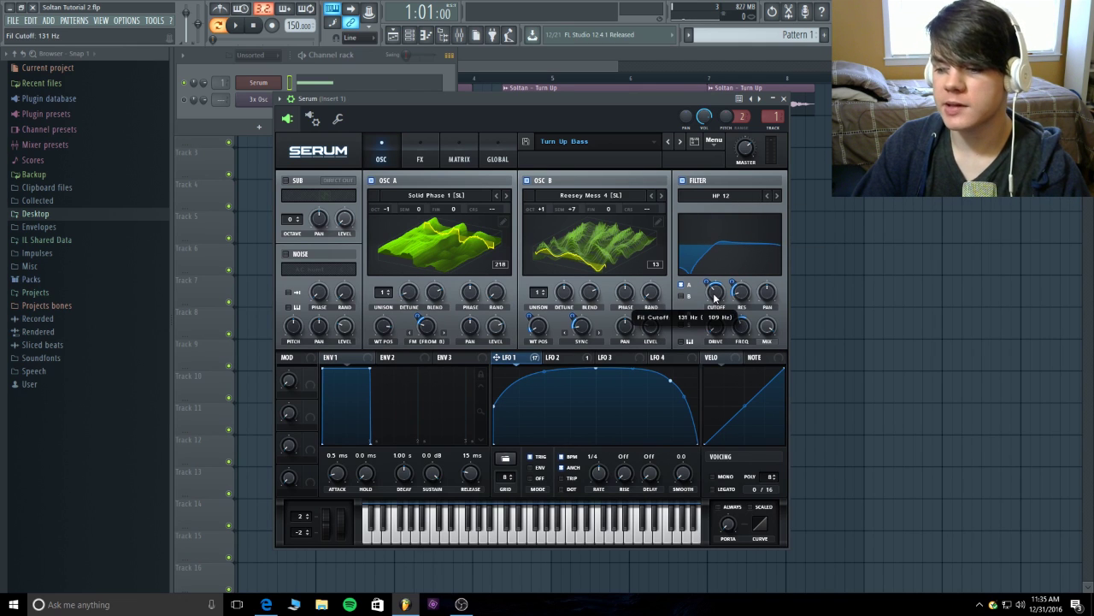
pyautogui.click(706, 282)
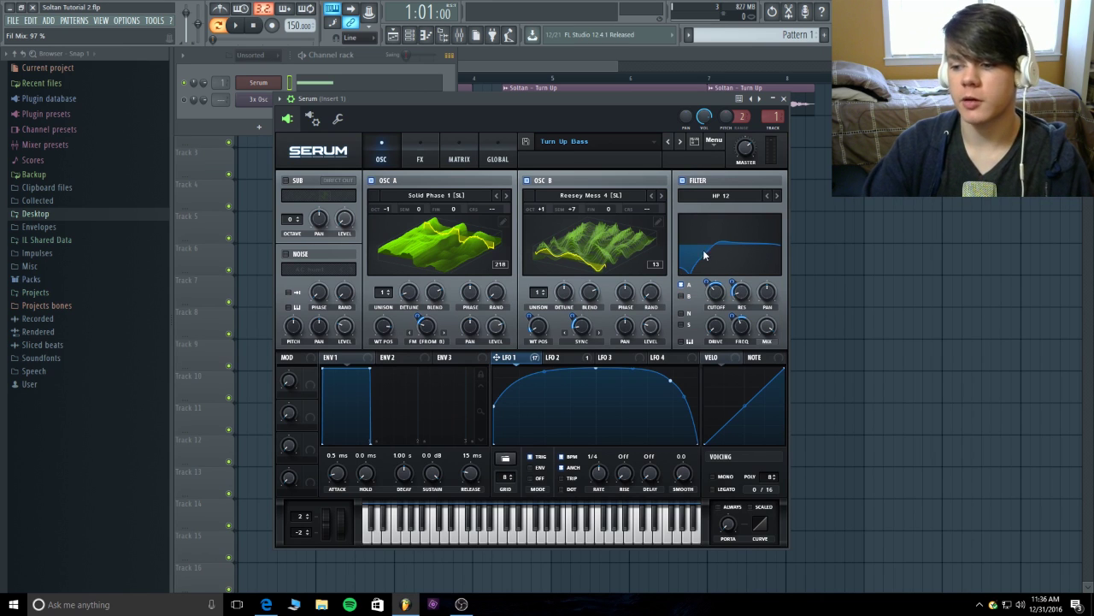
pyautogui.click(748, 292)
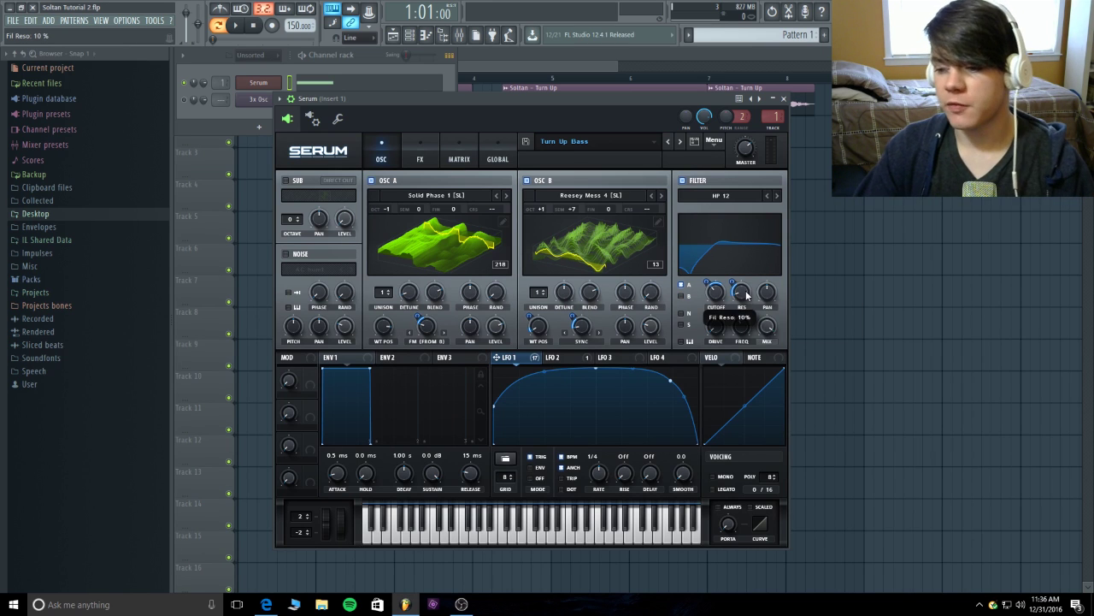
pyautogui.click(732, 282)
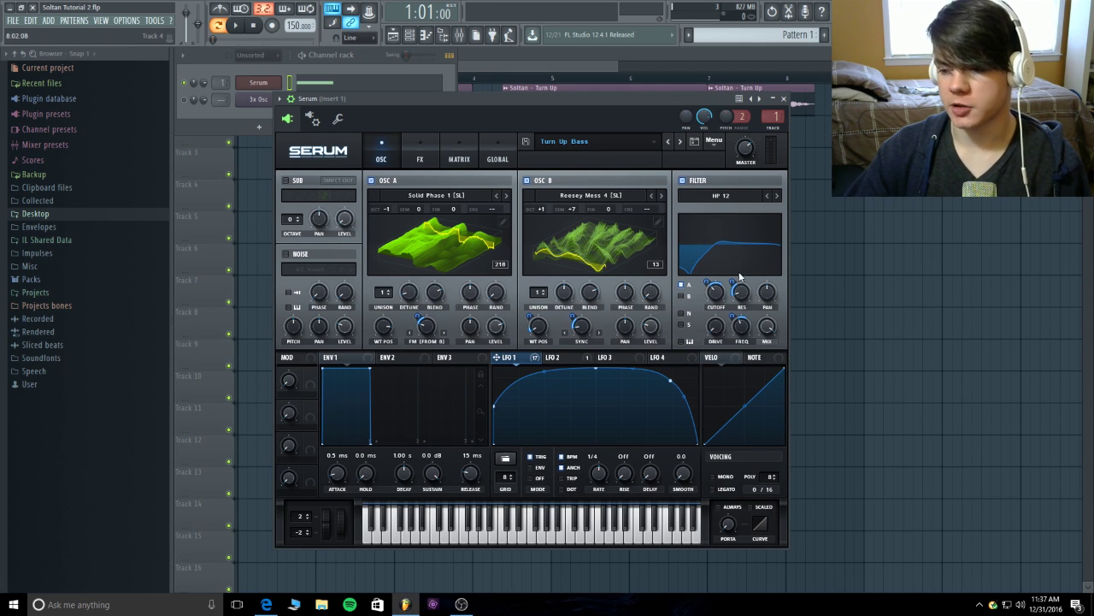
# Enable the Filter effect in Serum's effects rack
pyautogui.click(407, 141)
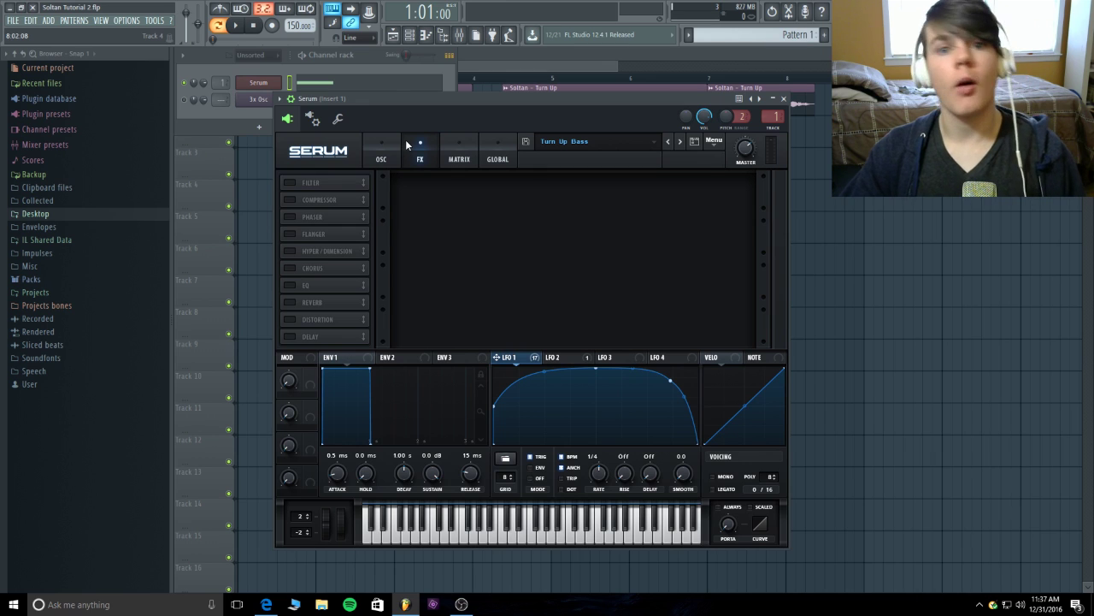
pyautogui.click(290, 183)
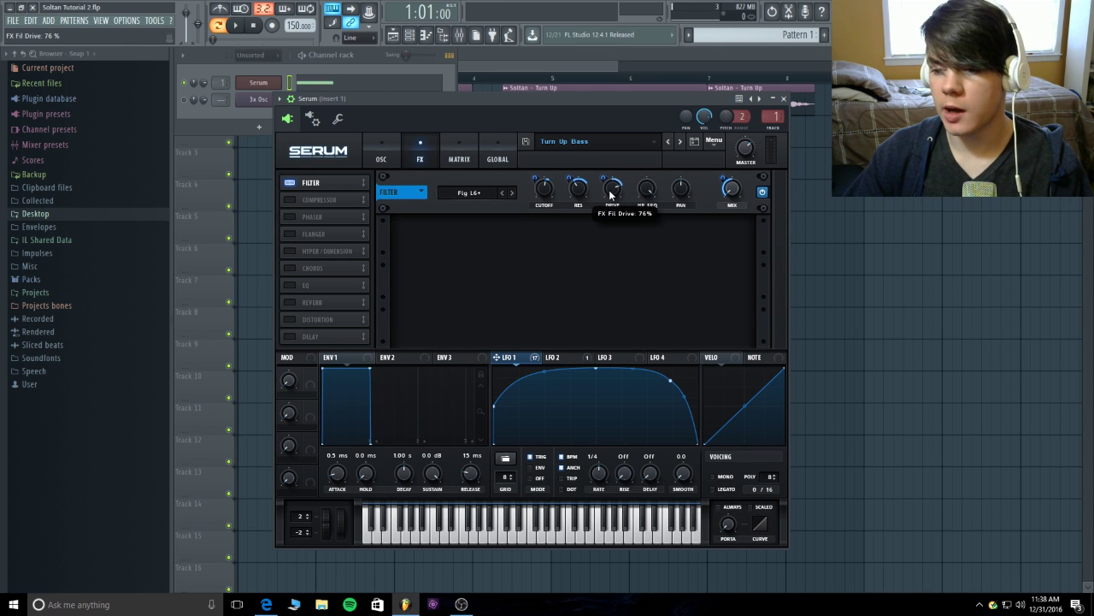
# Check the Filter effect's drive, resonance and mix together with LFO 1's modulation amounts, and play the pattern briefly
pyautogui.moveTo(611, 195); pyautogui.dragTo(605, 180)
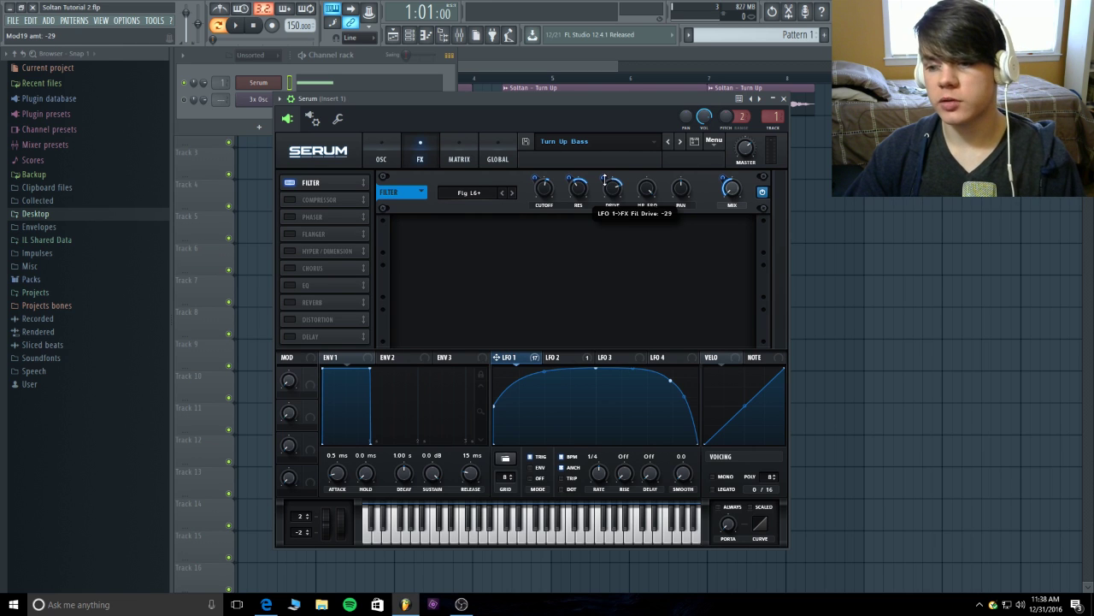
pyautogui.rightClick(576, 183)
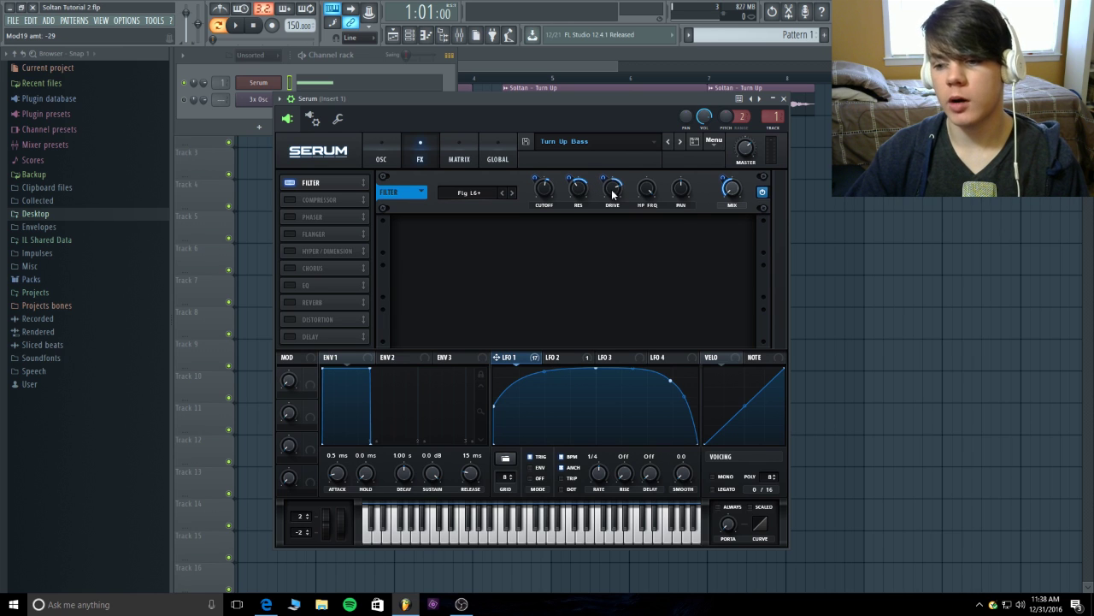
pyautogui.moveTo(613, 194)
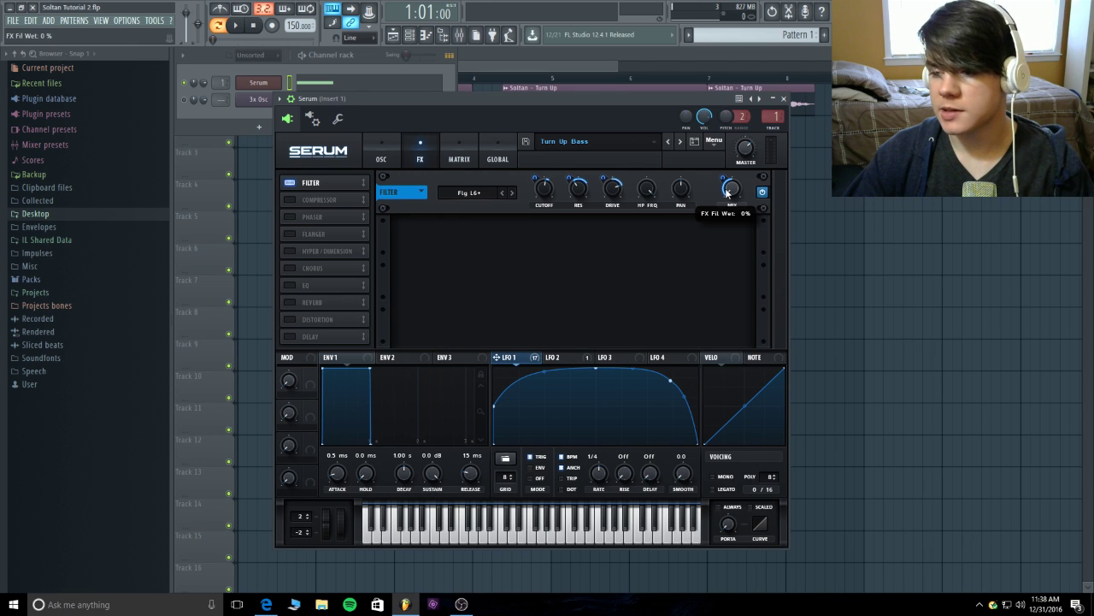
pyautogui.click(244, 29)
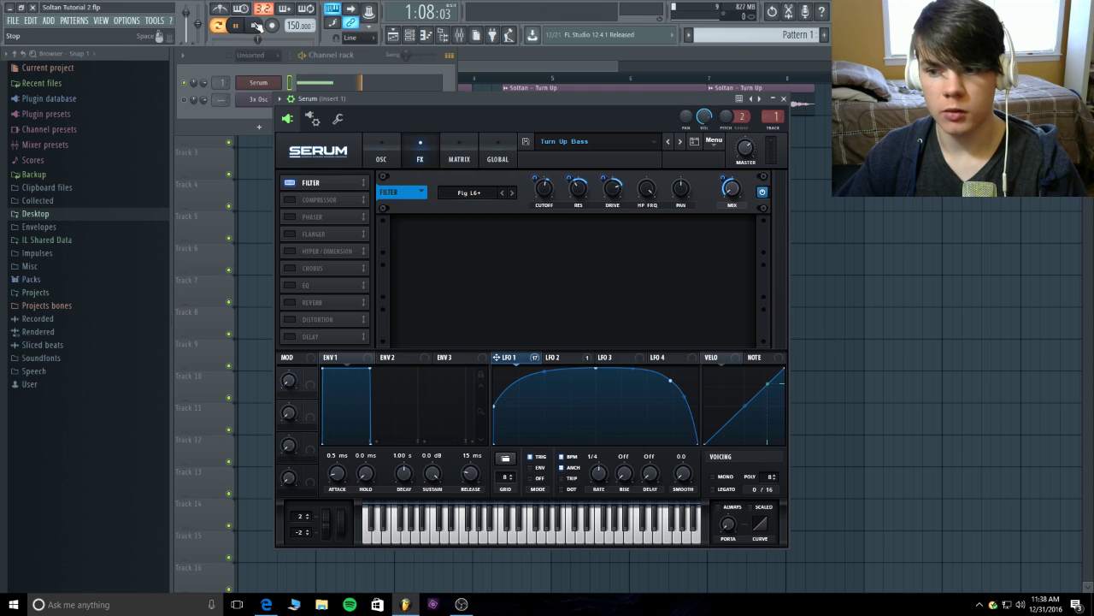
pyautogui.click(255, 26)
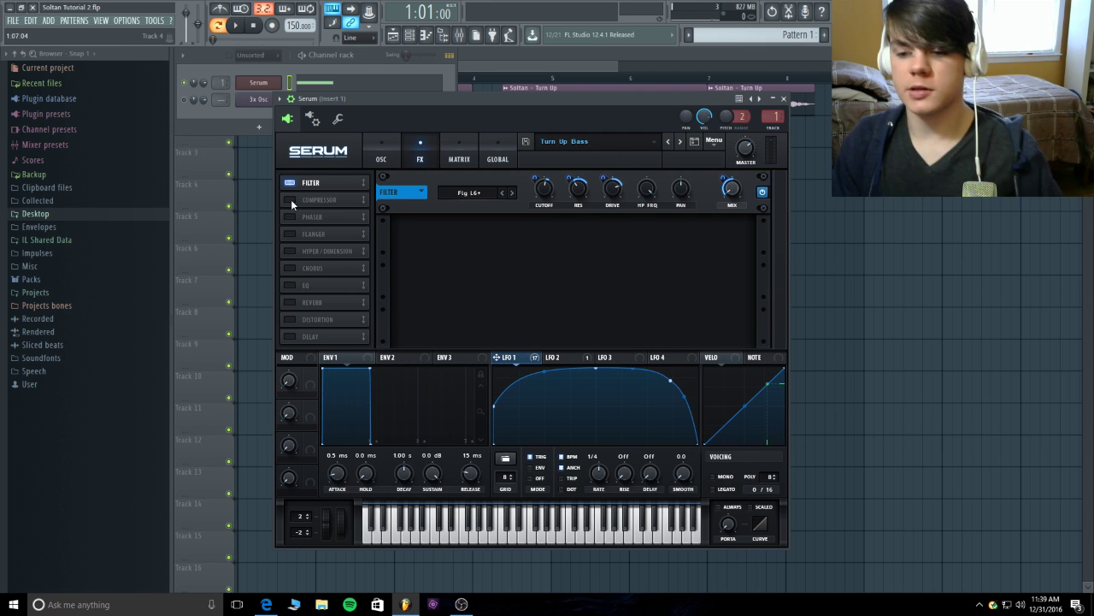
# Enable the Compressor effect and review its threshold, ratio, mix and multiband band levels
pyautogui.click(290, 199)
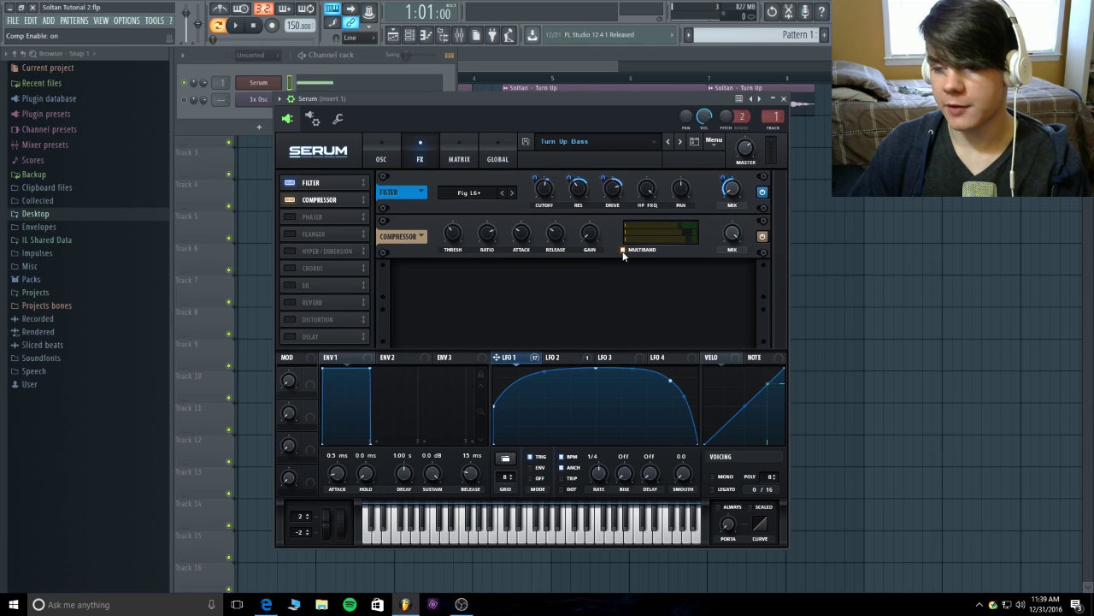
pyautogui.moveTo(450, 241)
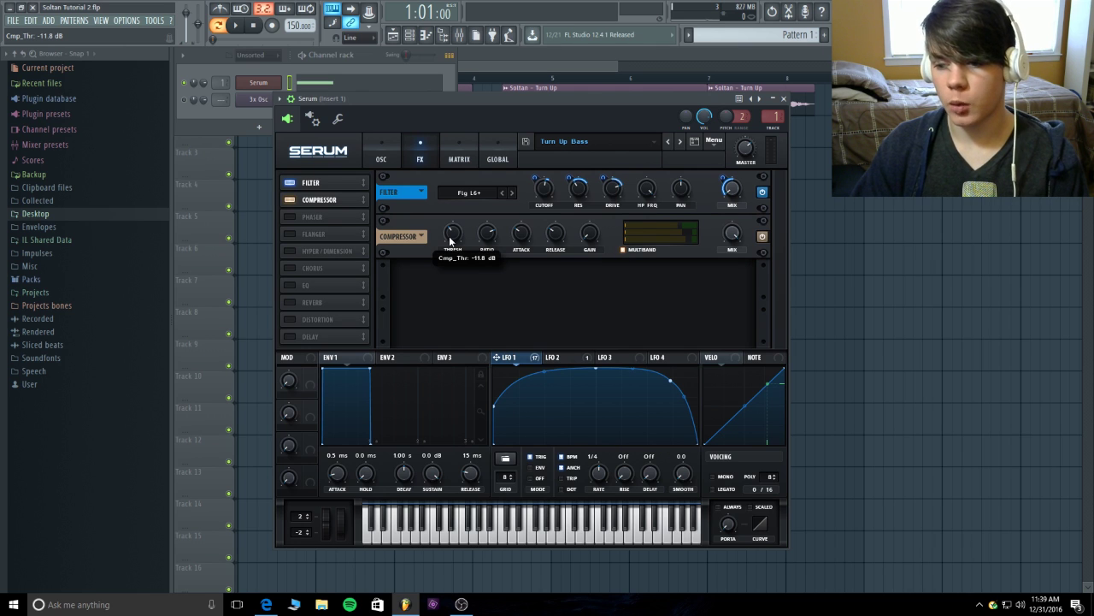
pyautogui.moveTo(493, 237)
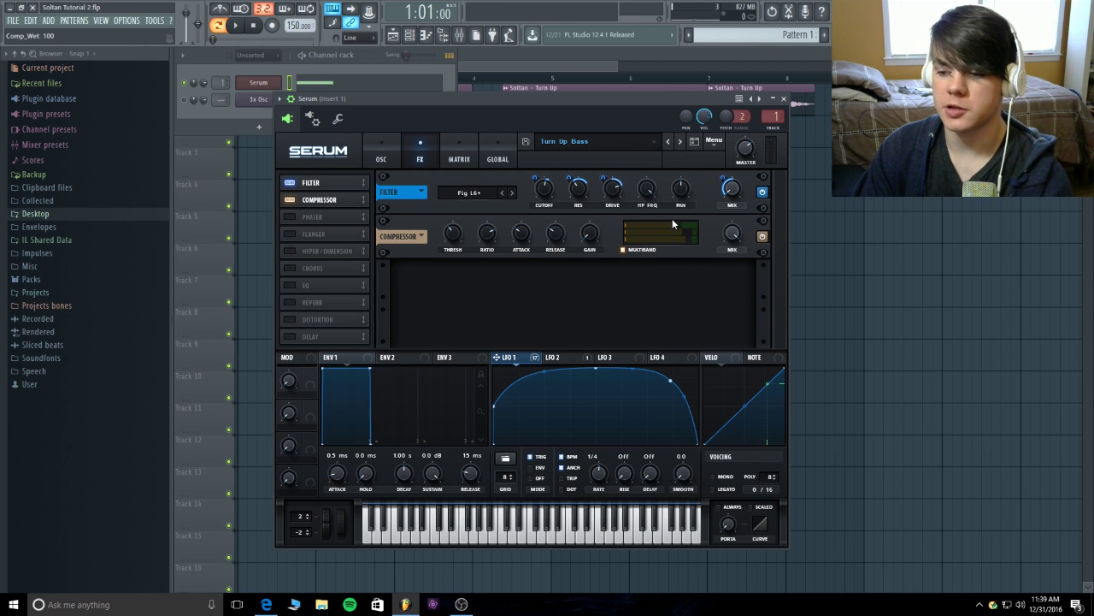
pyautogui.moveTo(524, 357)
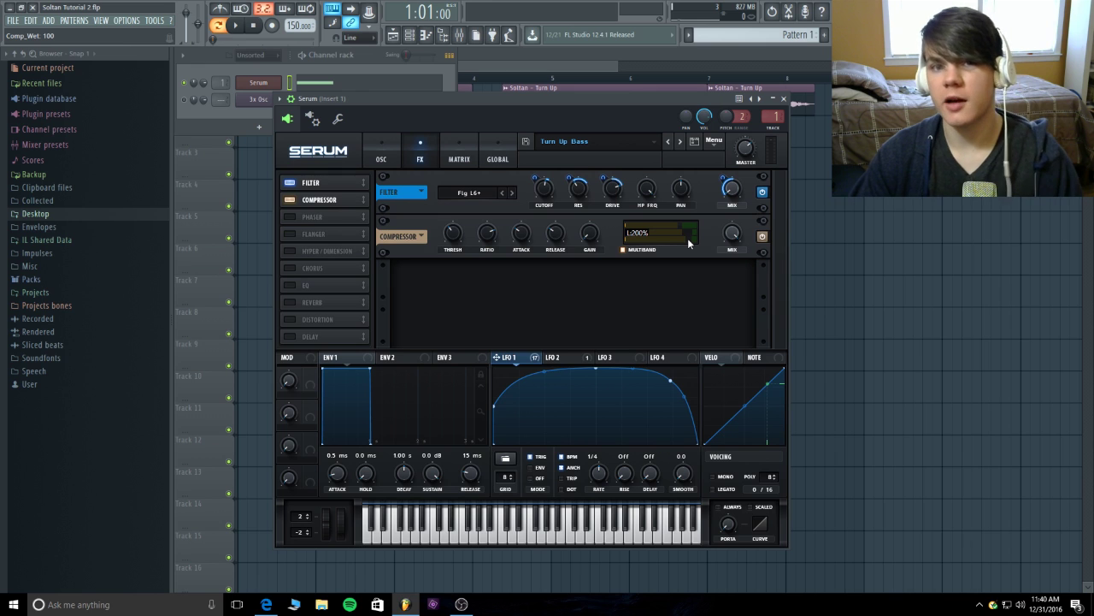
# Examine the modulation matrix for the compressor's high band and master tuning amounts, and show LFO 2's curve
pyautogui.click(459, 156)
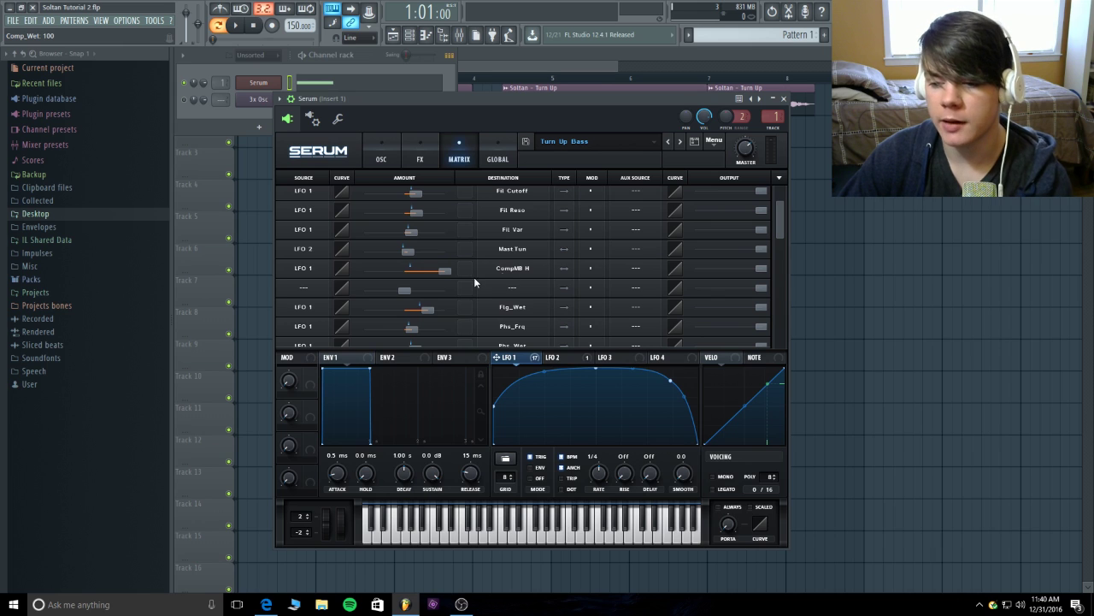
pyautogui.moveTo(442, 269)
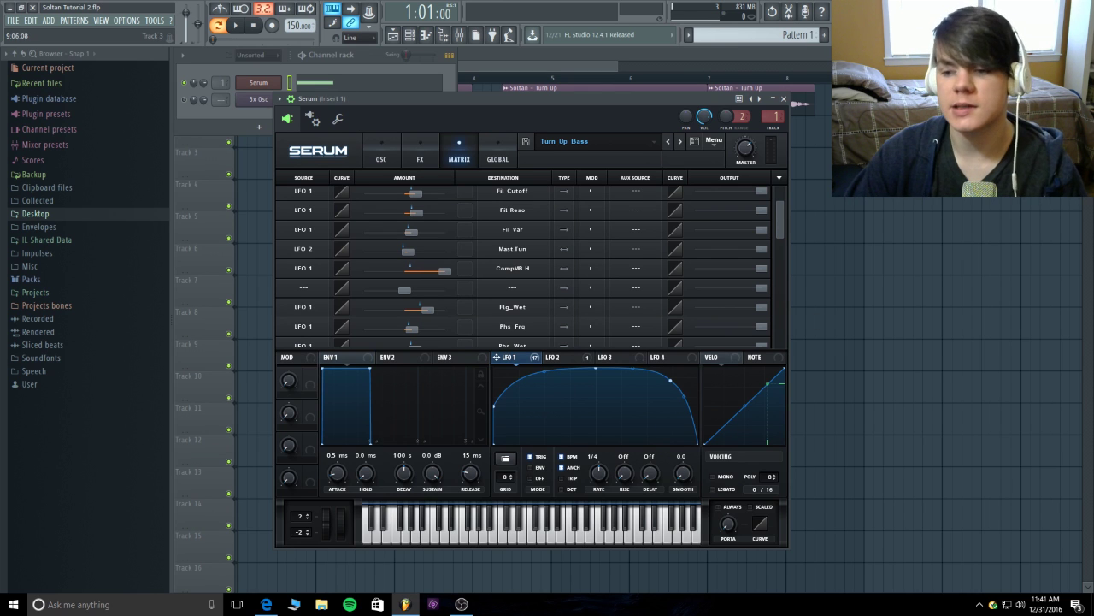
pyautogui.moveTo(530, 101); pyautogui.dragTo(530, 160)
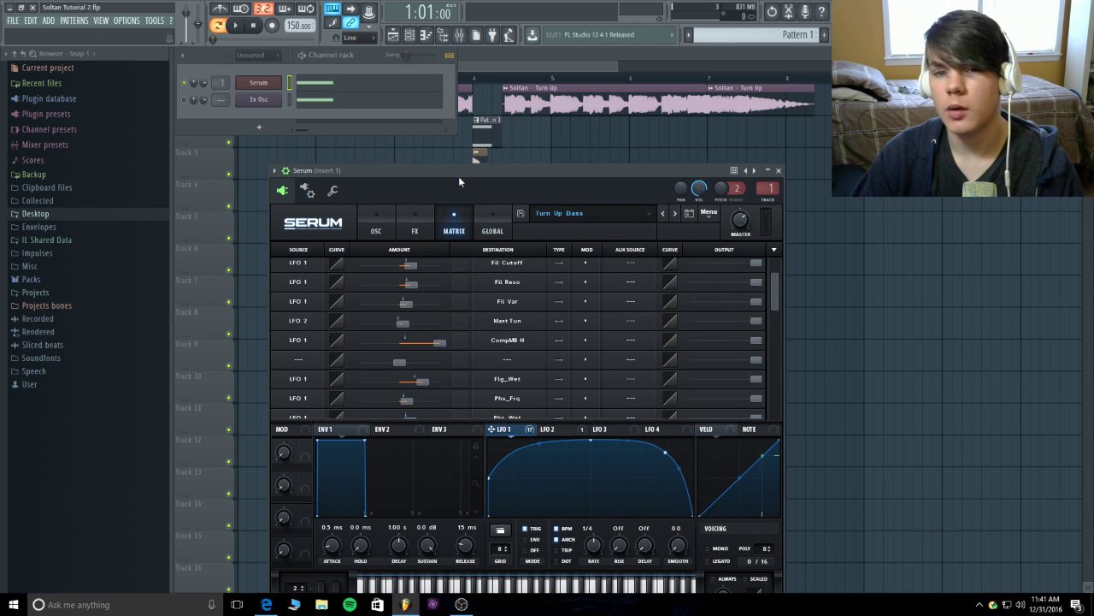
pyautogui.moveTo(459, 172); pyautogui.dragTo(448, 94)
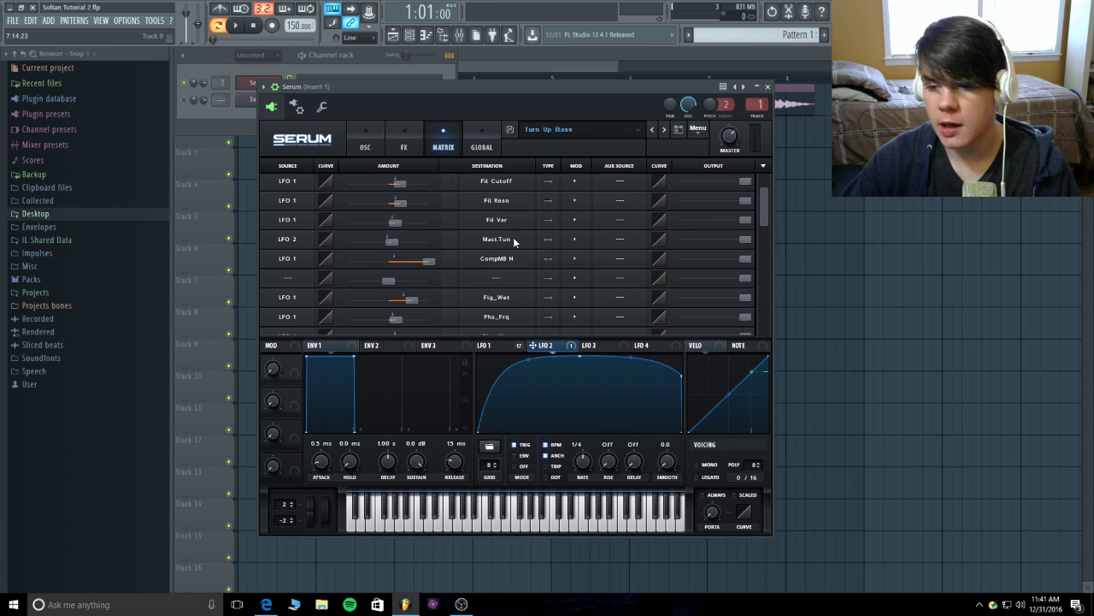
pyautogui.moveTo(391, 244)
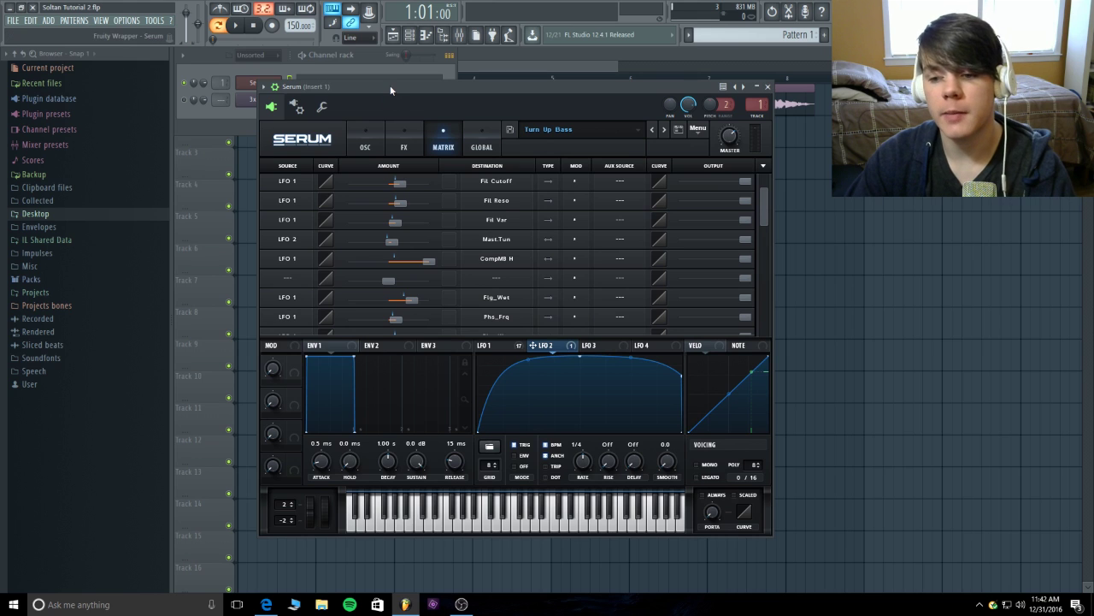
# Inspect the bass note in Serum's piano roll, close it and play the pattern briefly with the effects view shown
pyautogui.moveTo(390, 86); pyautogui.dragTo(386, 151)
pyautogui.click(344, 90)
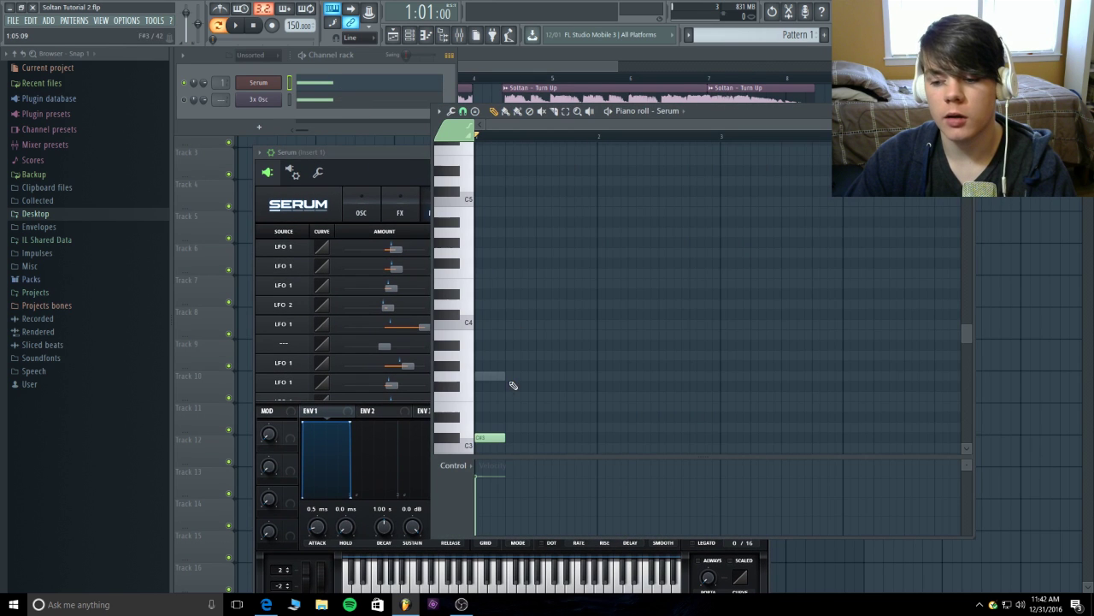
pyautogui.scroll(-1, 510, 389)
pyautogui.scroll(1, 511, 396)
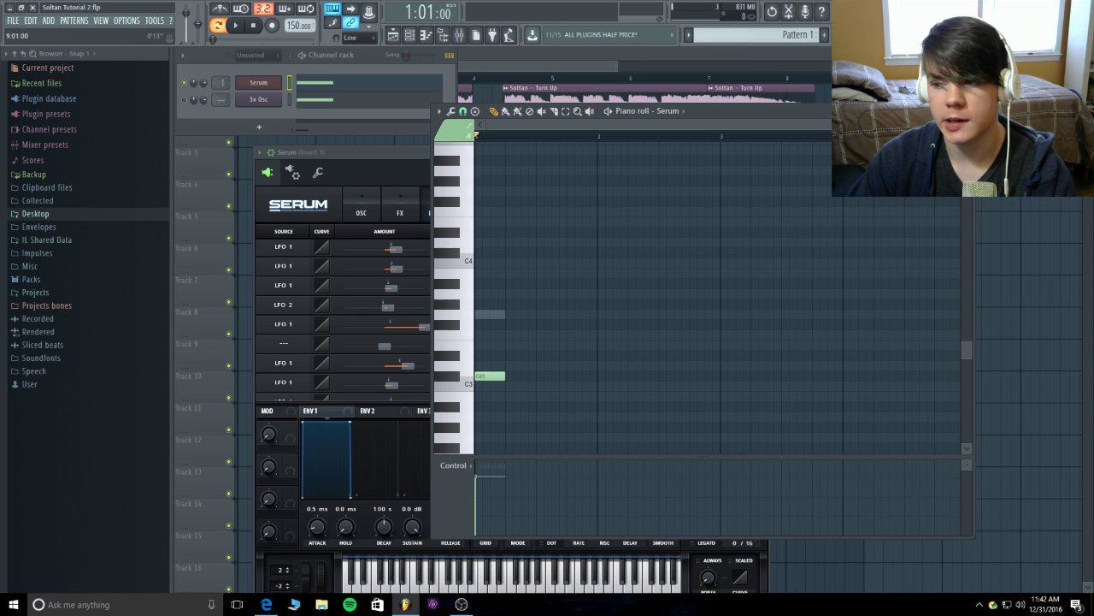
pyautogui.click(967, 111)
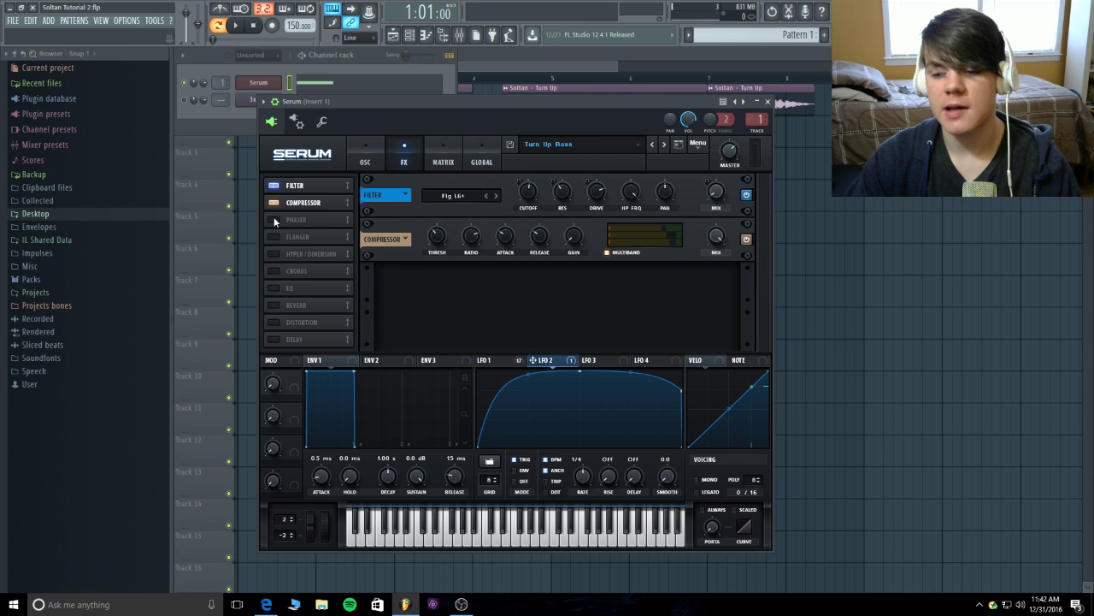
pyautogui.click(238, 26)
pyautogui.click(253, 25)
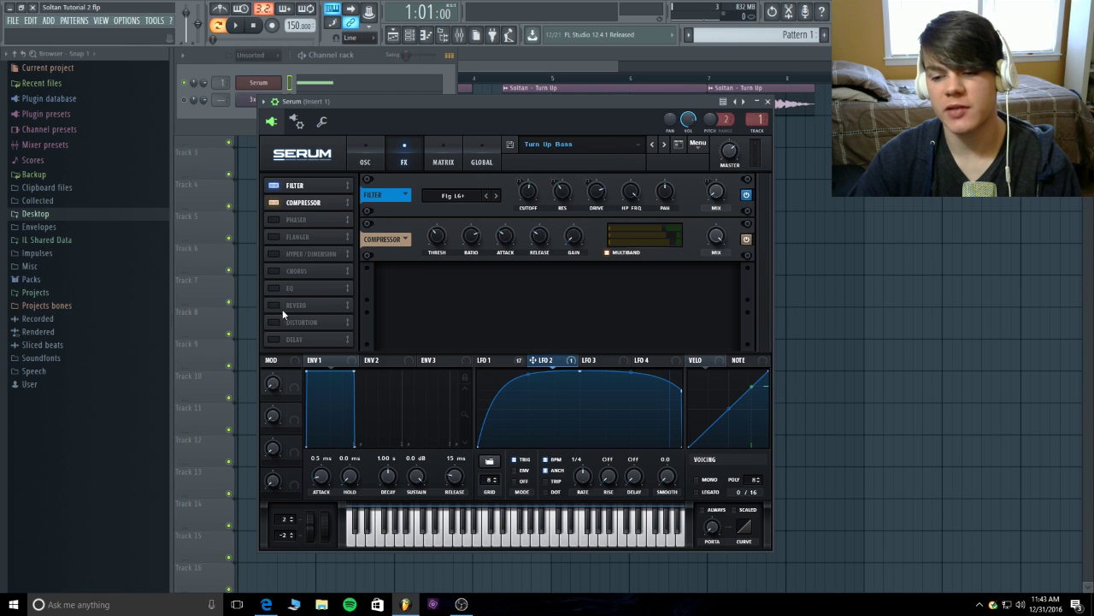
# Enable the Phaser effect, review its settings and LFO 1's modulation of frequency and mix, and audition the pattern
pyautogui.click(272, 220)
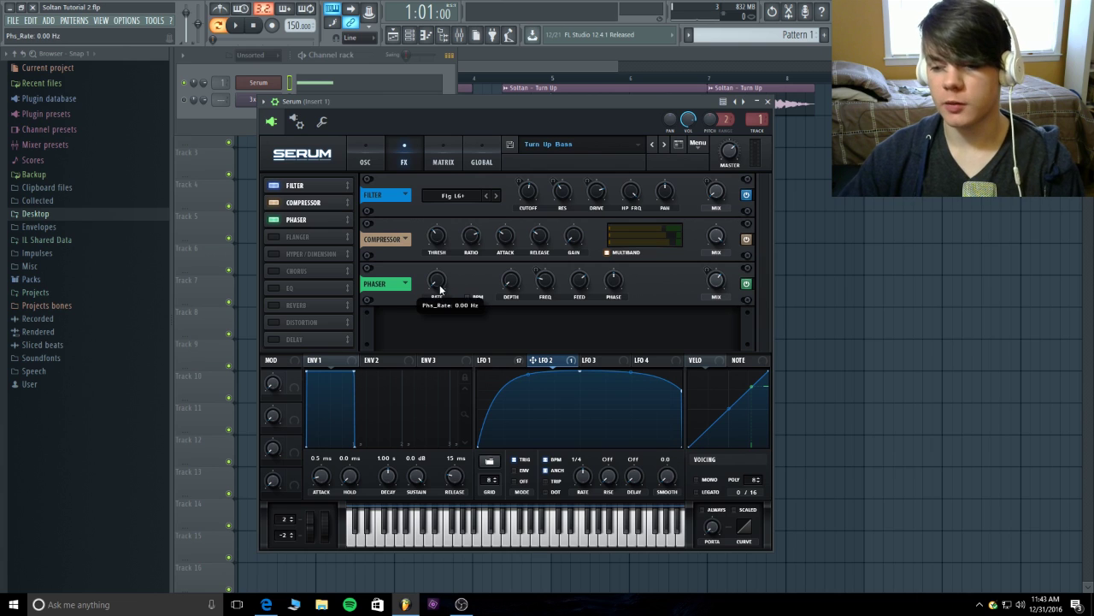
pyautogui.moveTo(508, 284)
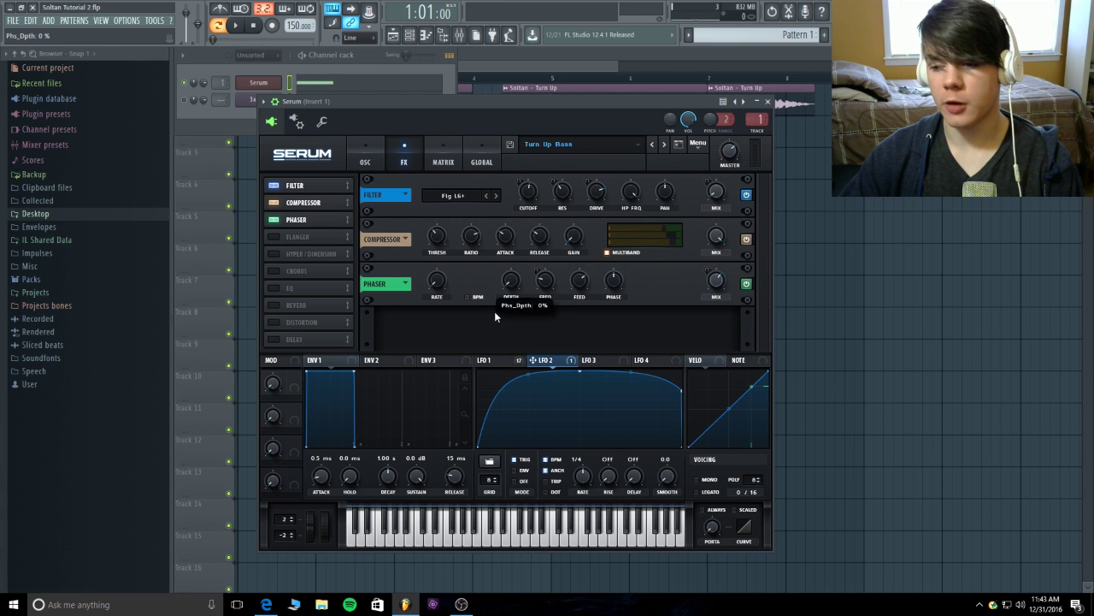
pyautogui.click(505, 360)
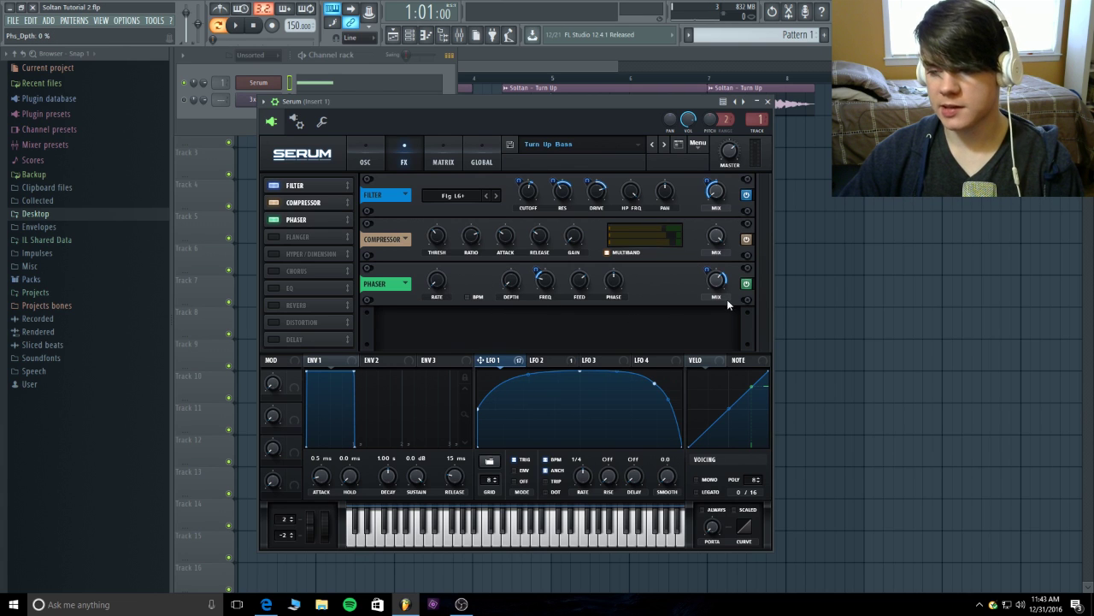
pyautogui.moveTo(716, 286)
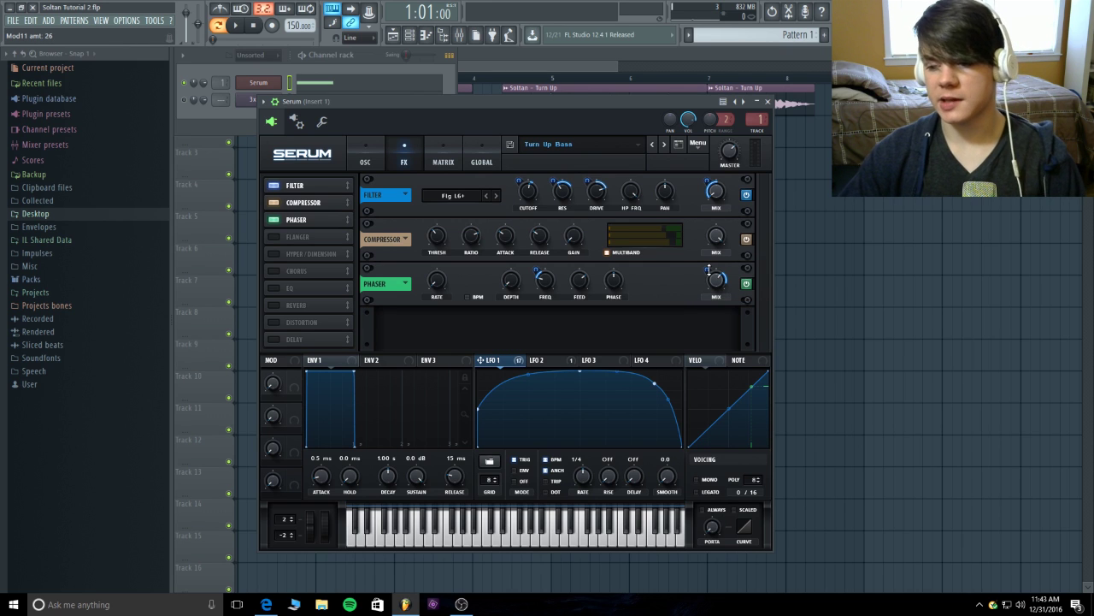
pyautogui.moveTo(583, 283)
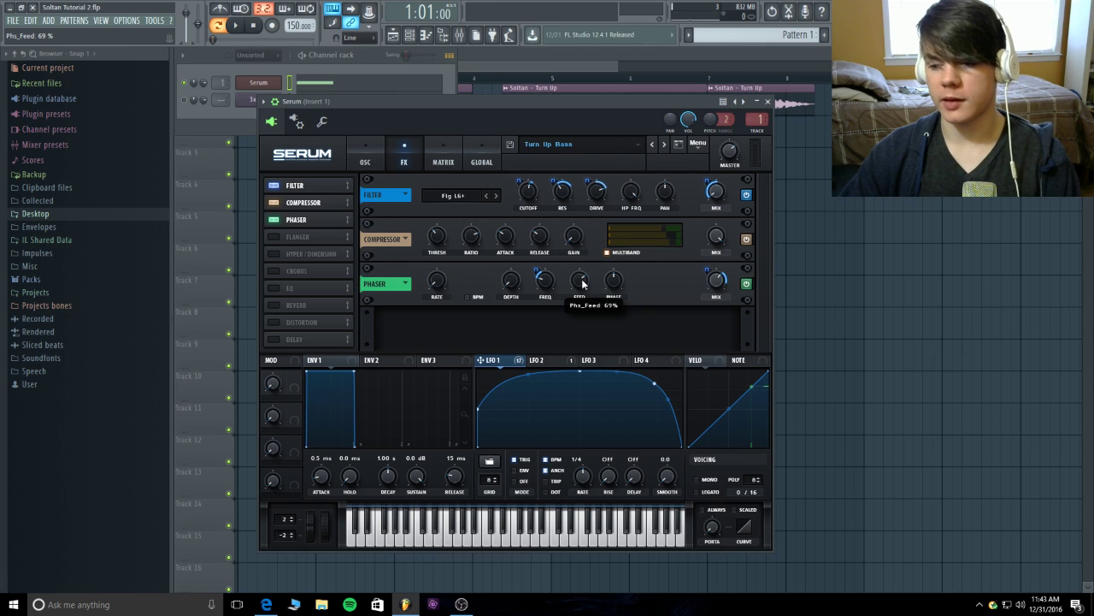
pyautogui.moveTo(545, 286)
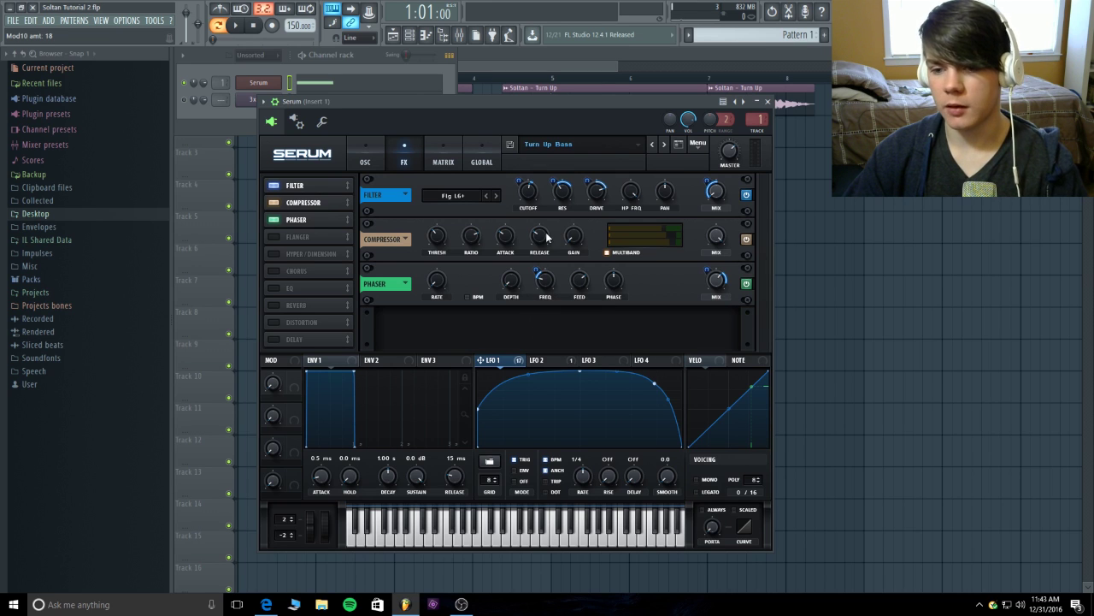
pyautogui.click(241, 26)
pyautogui.press('space')
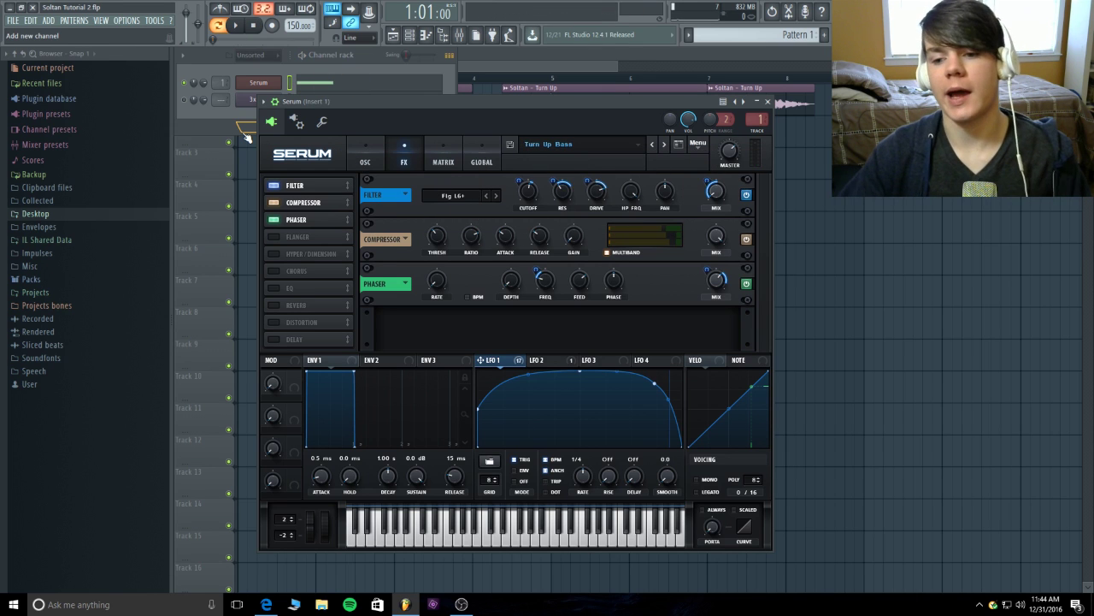
# Enable the Flanger effect, check its mix and LFO 1 modulation amount, and audition the pattern
pyautogui.click(365, 155)
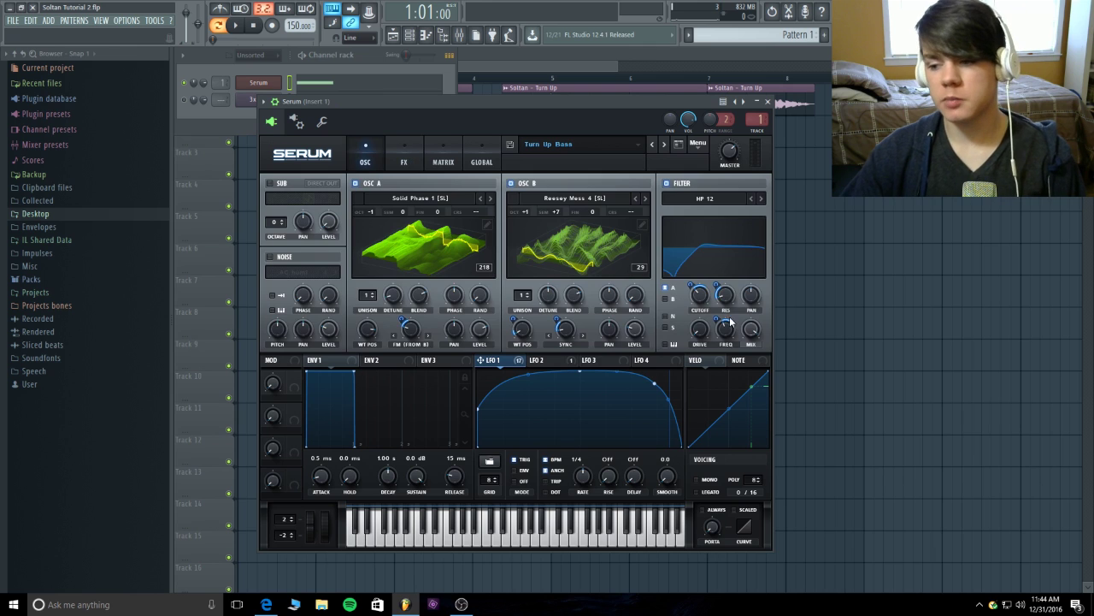
pyautogui.click(403, 144)
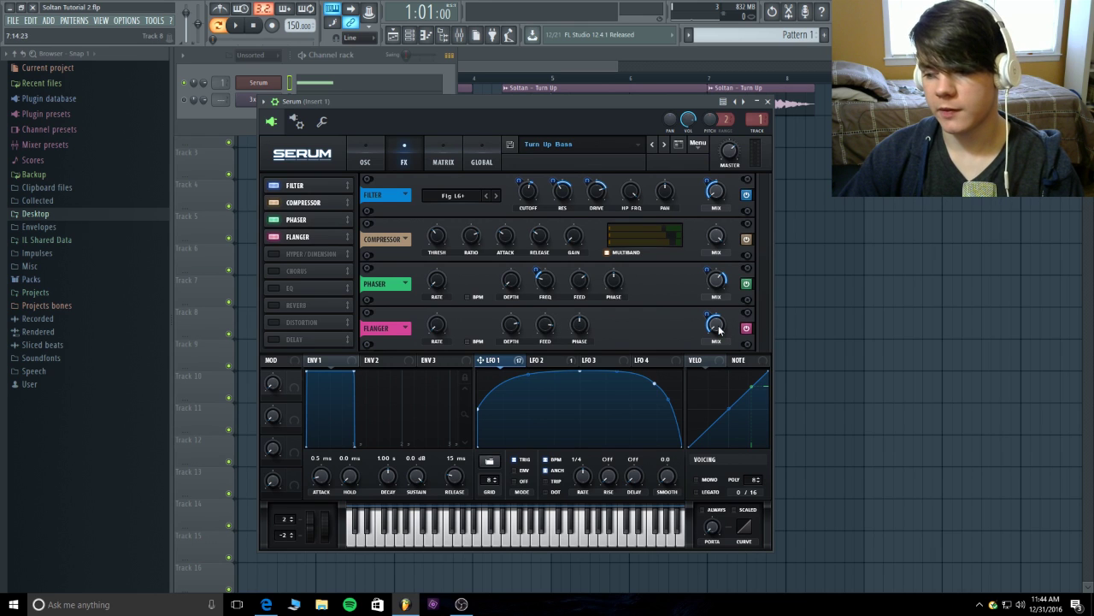
pyautogui.moveTo(720, 327); pyautogui.dragTo(709, 314)
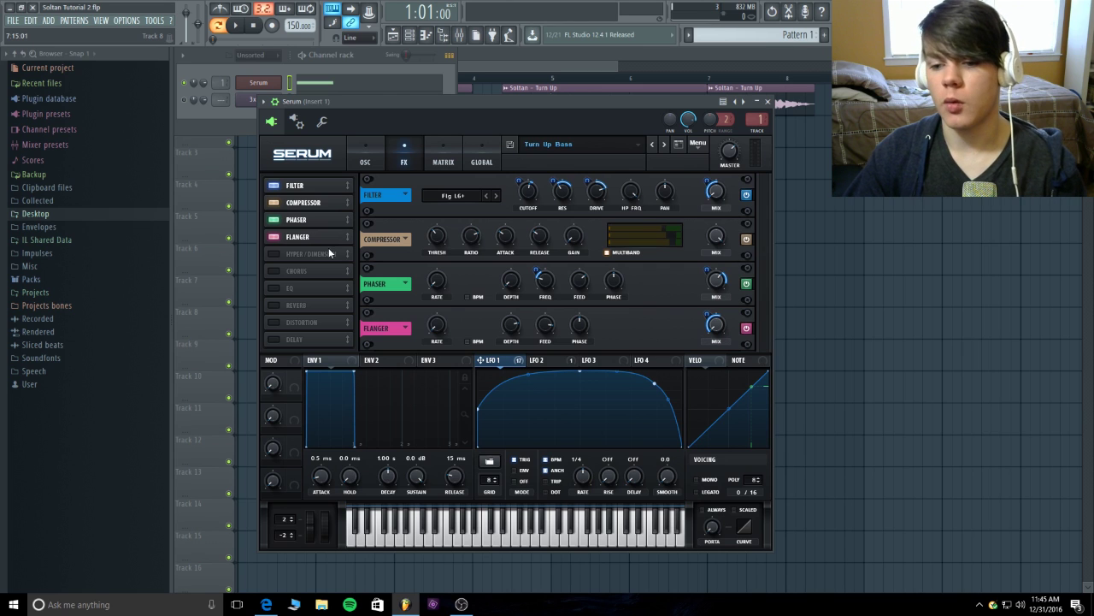
pyautogui.click(238, 26)
pyautogui.click(255, 26)
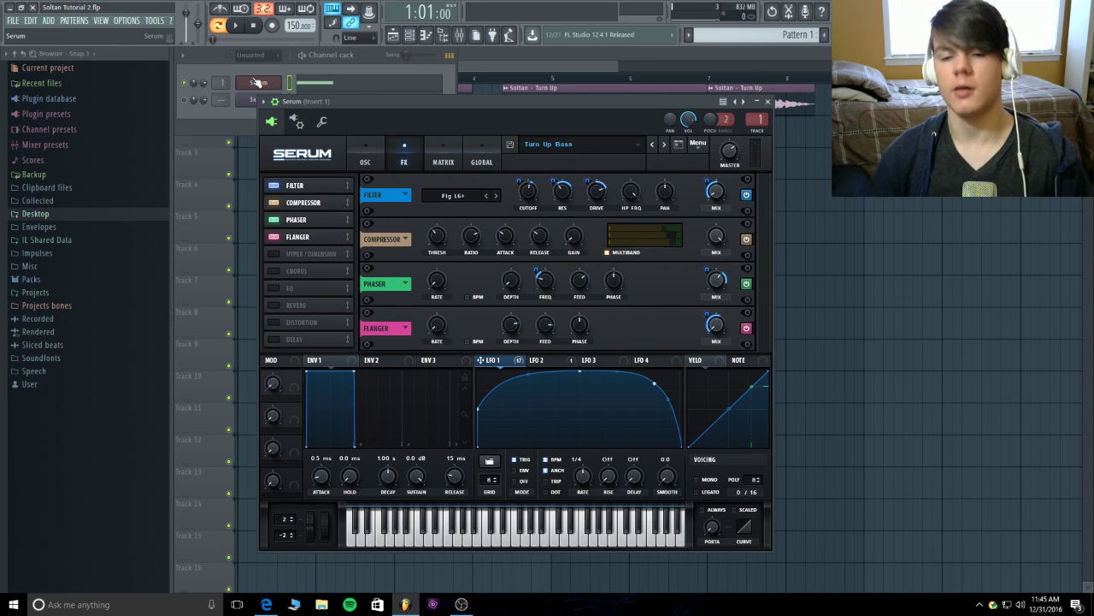
# Enable the Hyper / Dimension effect, check the Hyper mix and audition the pattern
pyautogui.click(283, 253)
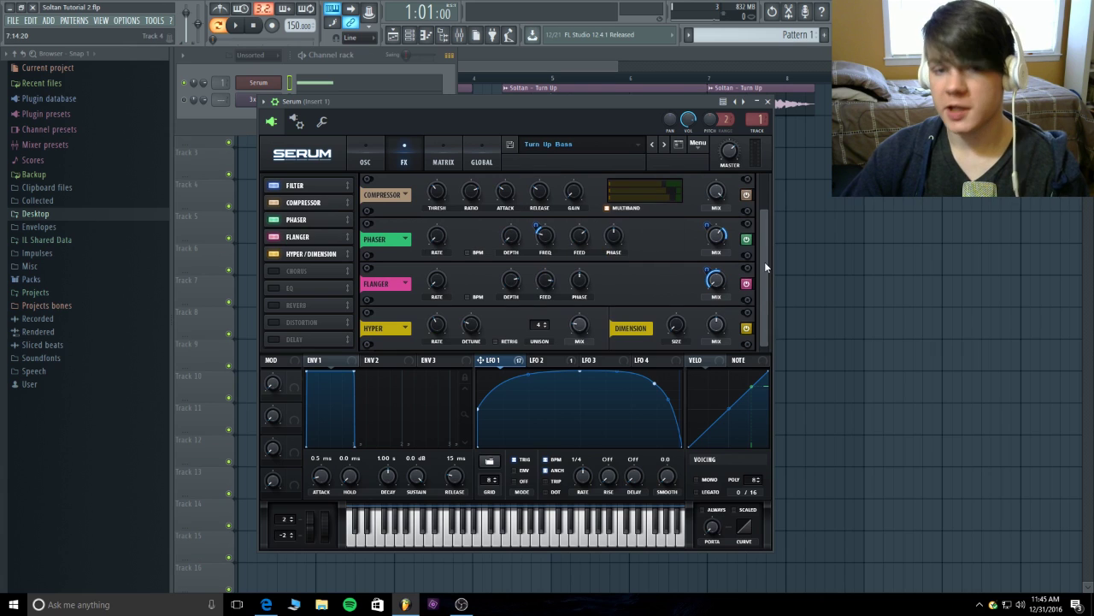
pyautogui.moveTo(585, 327)
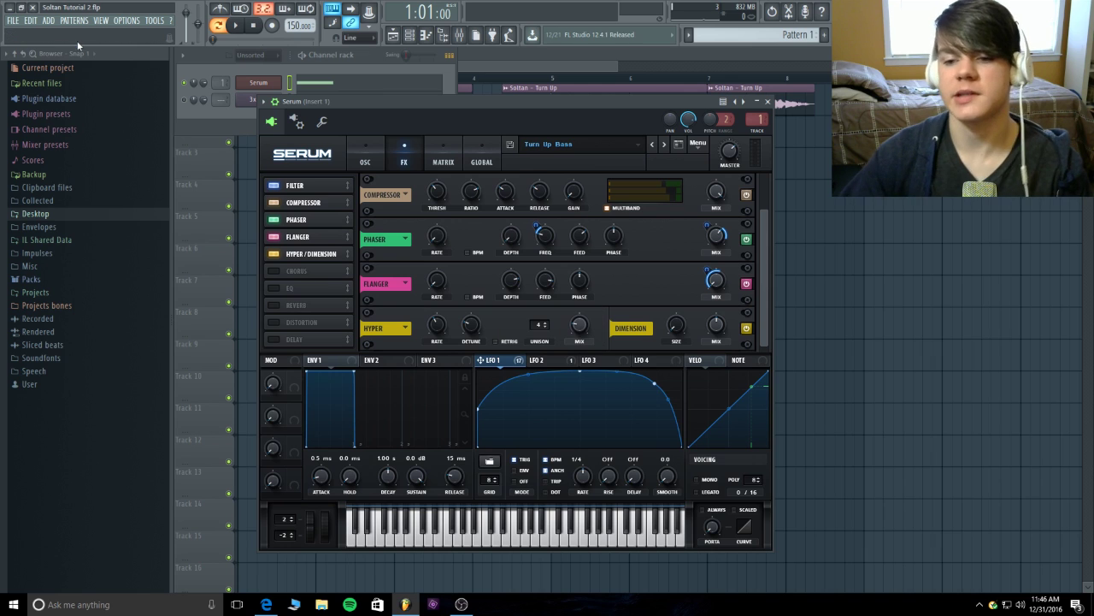
pyautogui.click(236, 26)
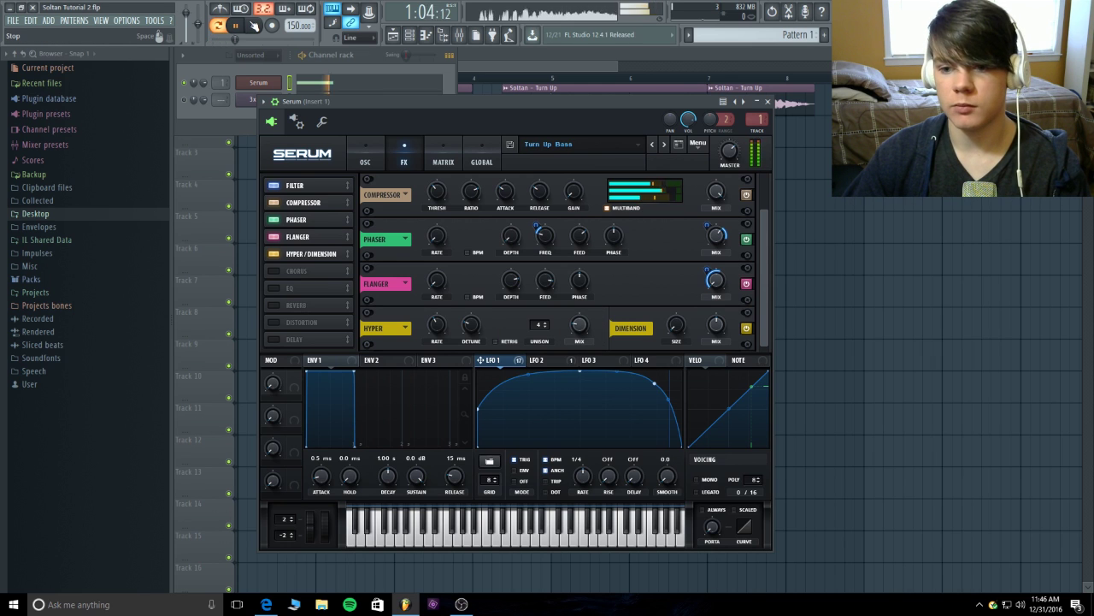
pyautogui.click(254, 25)
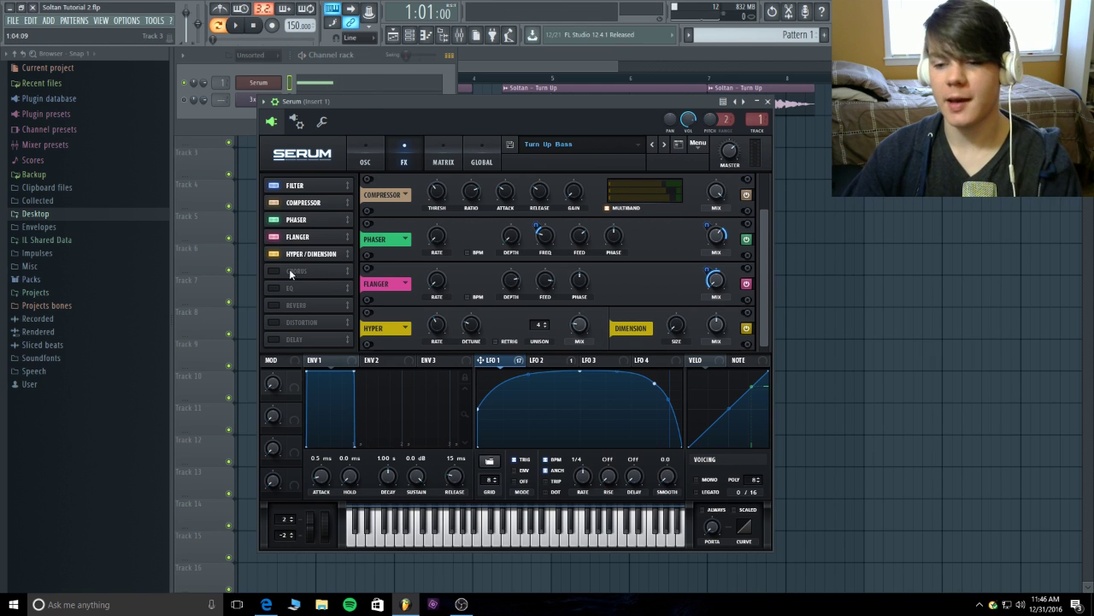
# Enable the Chorus effect, check its Spread option, rate, delays, feedback, low-pass and LFO 1-modulated mix, and audition the pattern
pyautogui.click(286, 270)
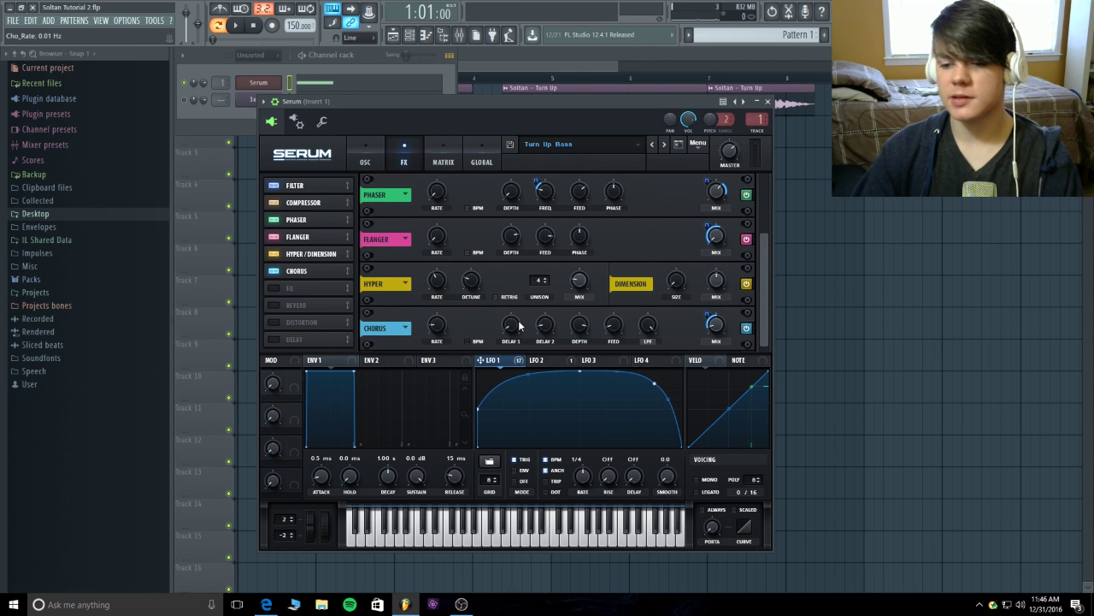
pyautogui.click(406, 328)
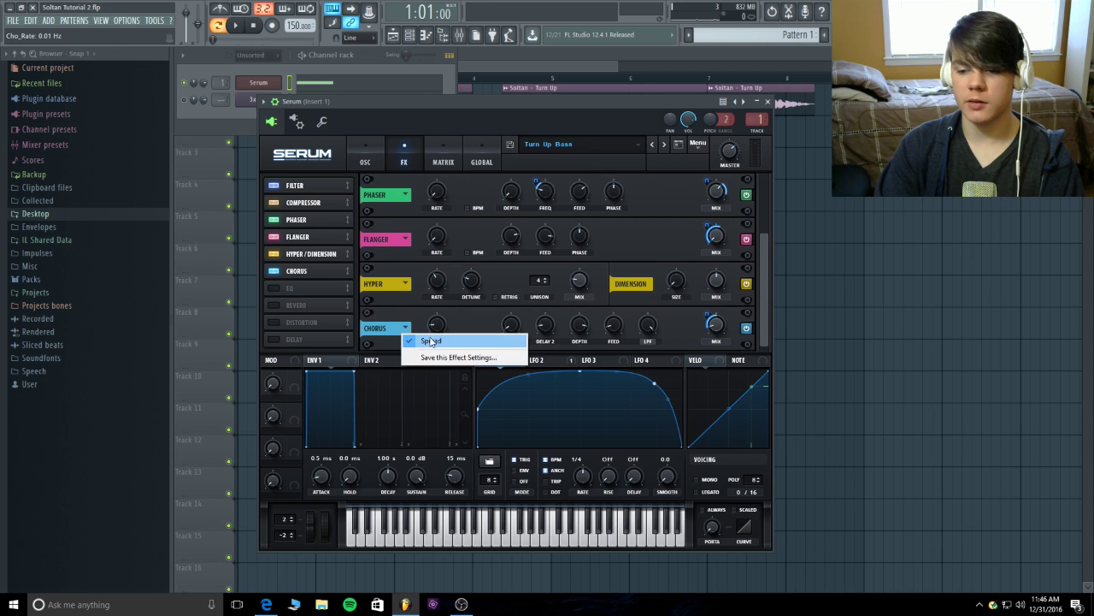
pyautogui.click(431, 341)
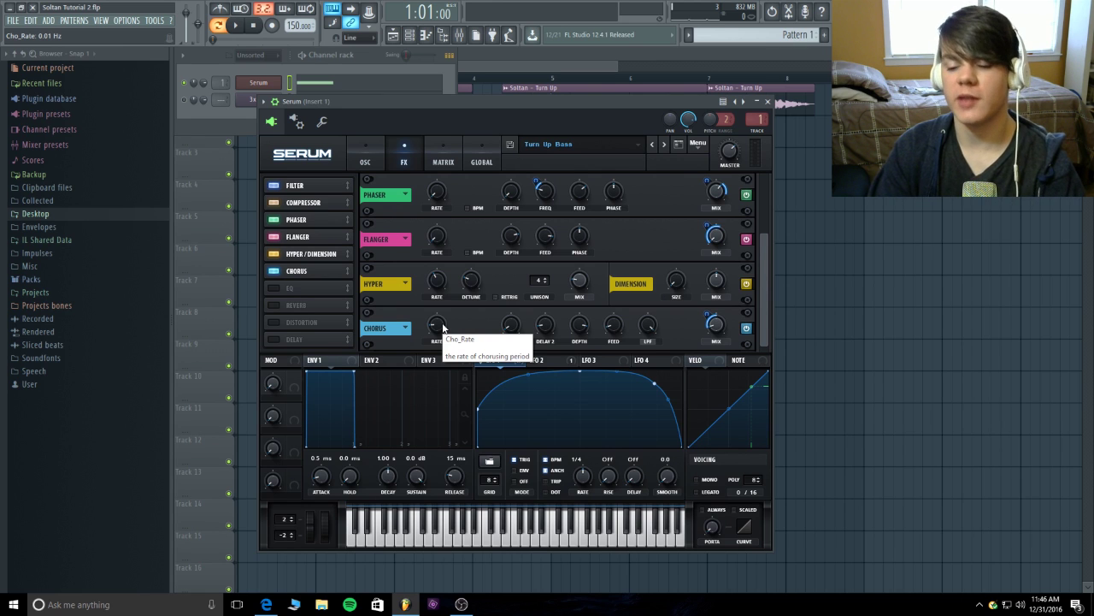
pyautogui.click(443, 329)
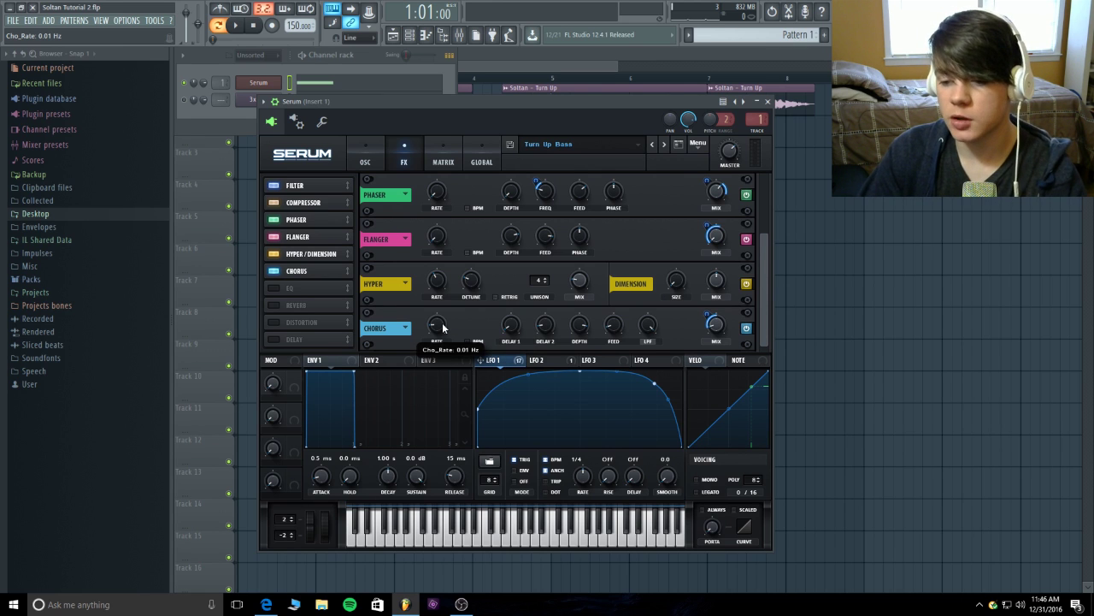
pyautogui.click(509, 328)
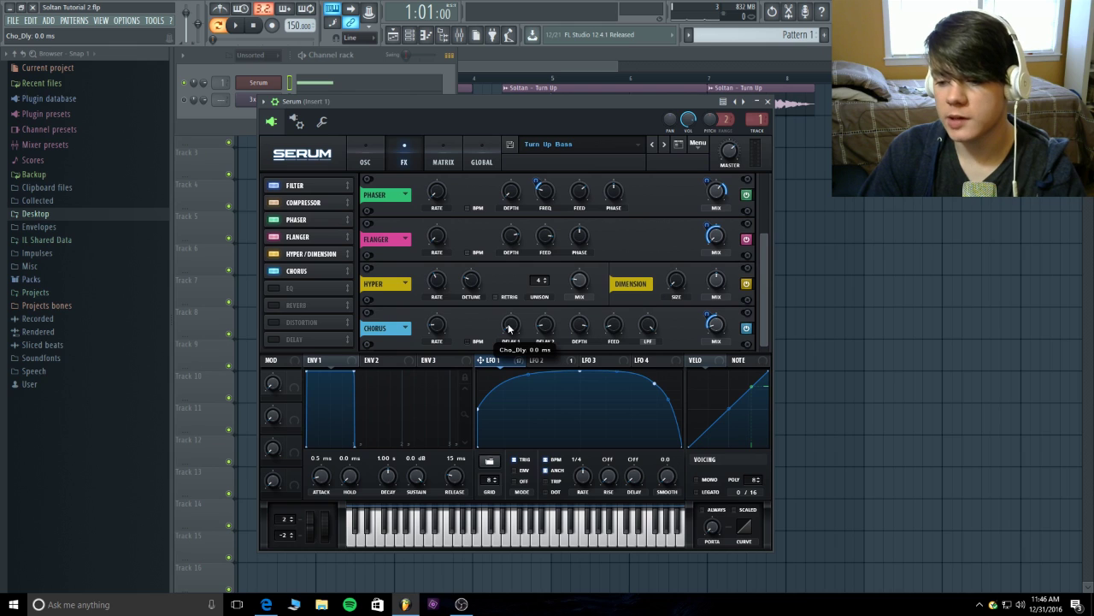
pyautogui.moveTo(540, 326)
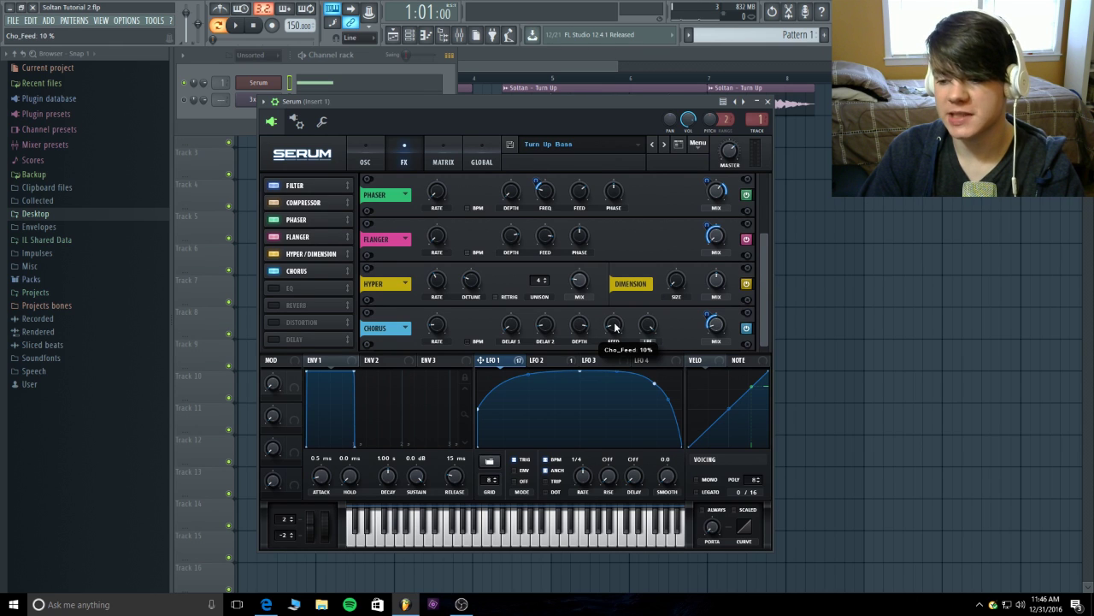
pyautogui.moveTo(647, 325)
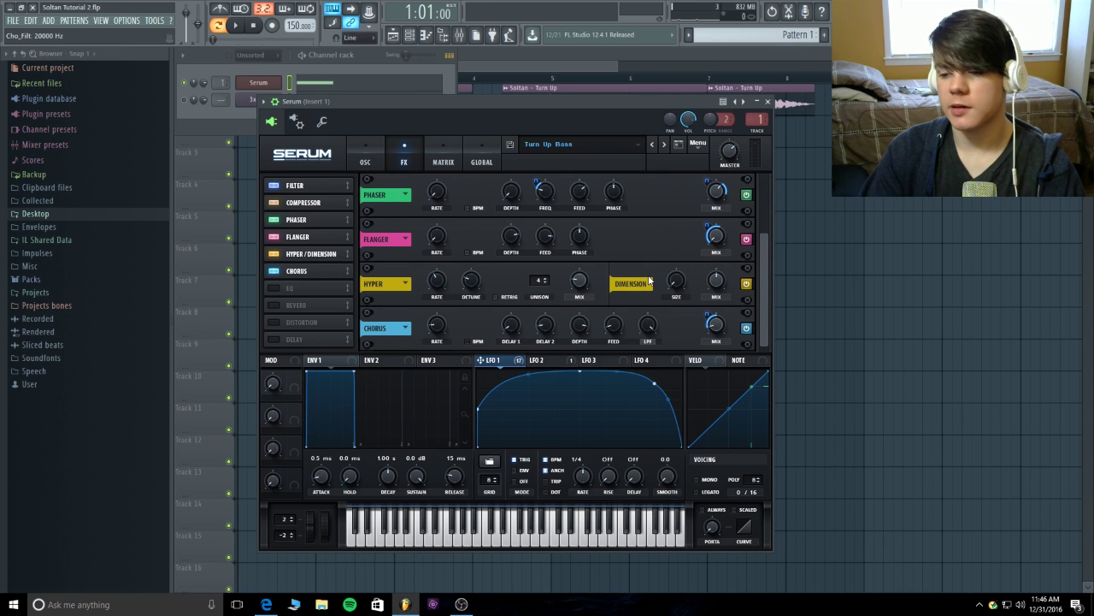
pyautogui.moveTo(716, 333)
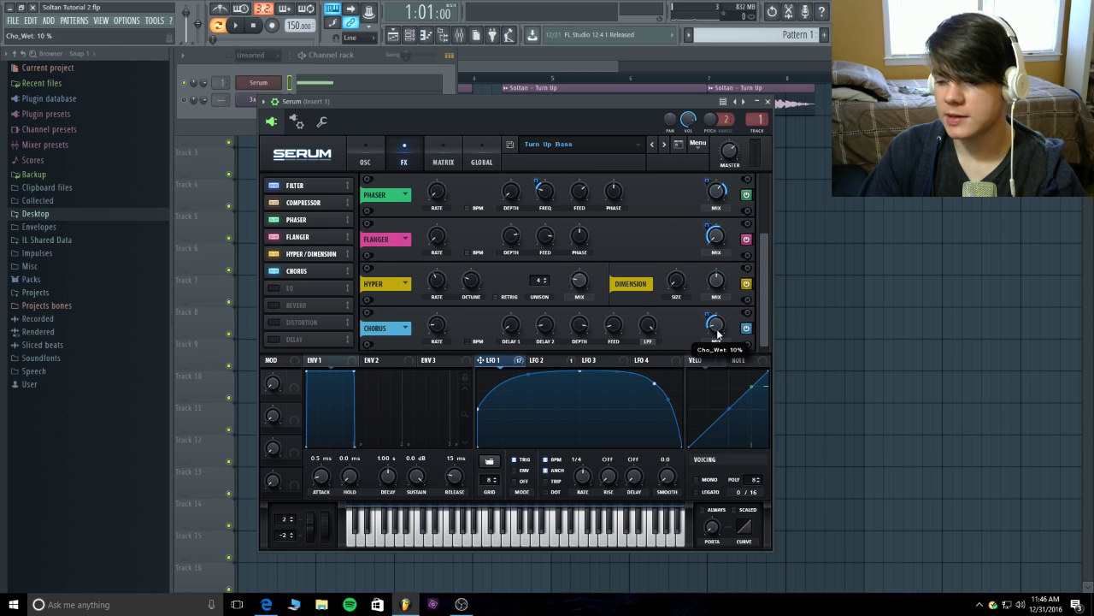
pyautogui.moveTo(717, 334); pyautogui.dragTo(705, 315)
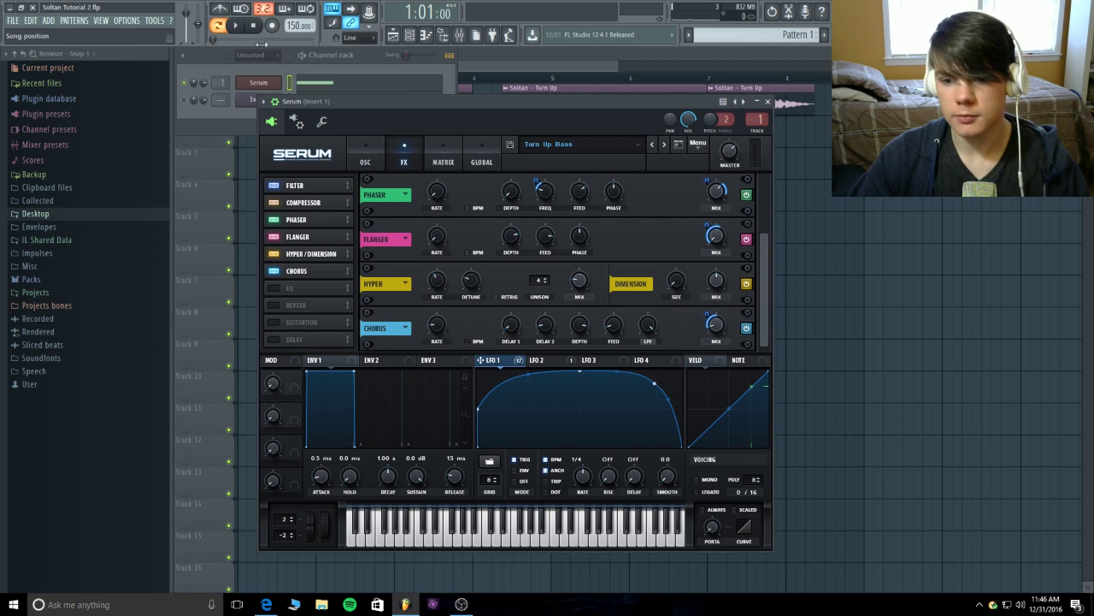
pyautogui.click(243, 26)
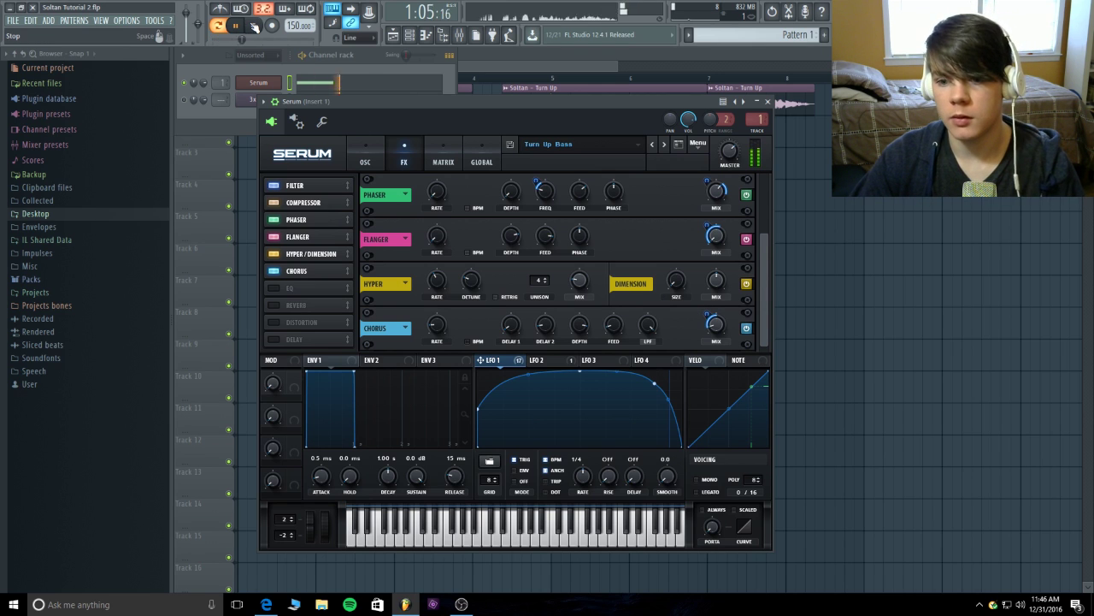
pyautogui.click(253, 26)
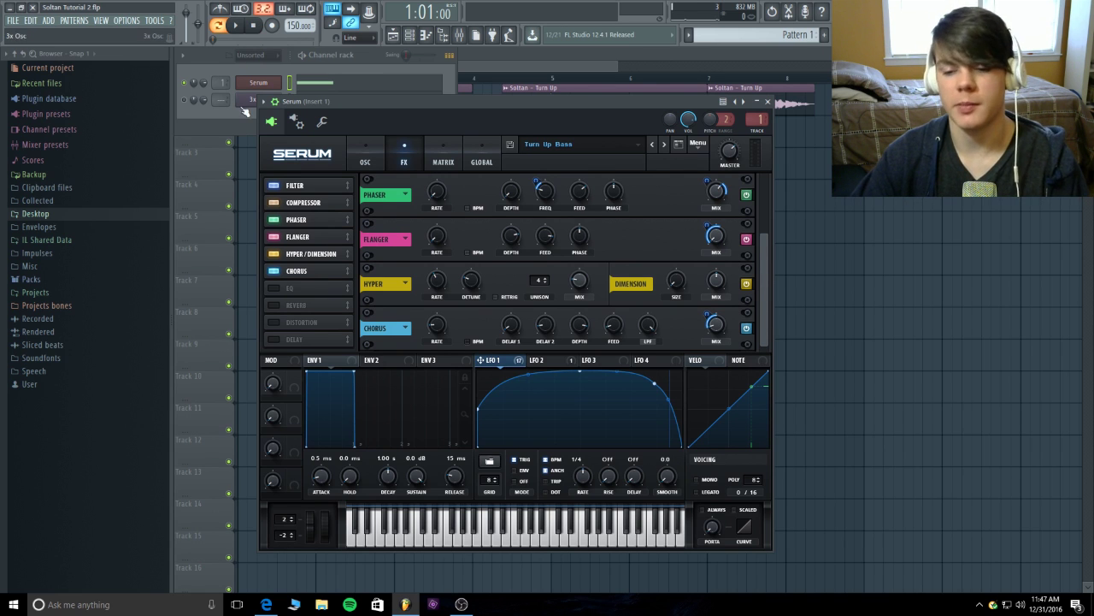
# Enable the EQ effect, review its low and high band frequency, Q and gain settings, reposition the Serum window and audition the pattern
pyautogui.click(291, 288)
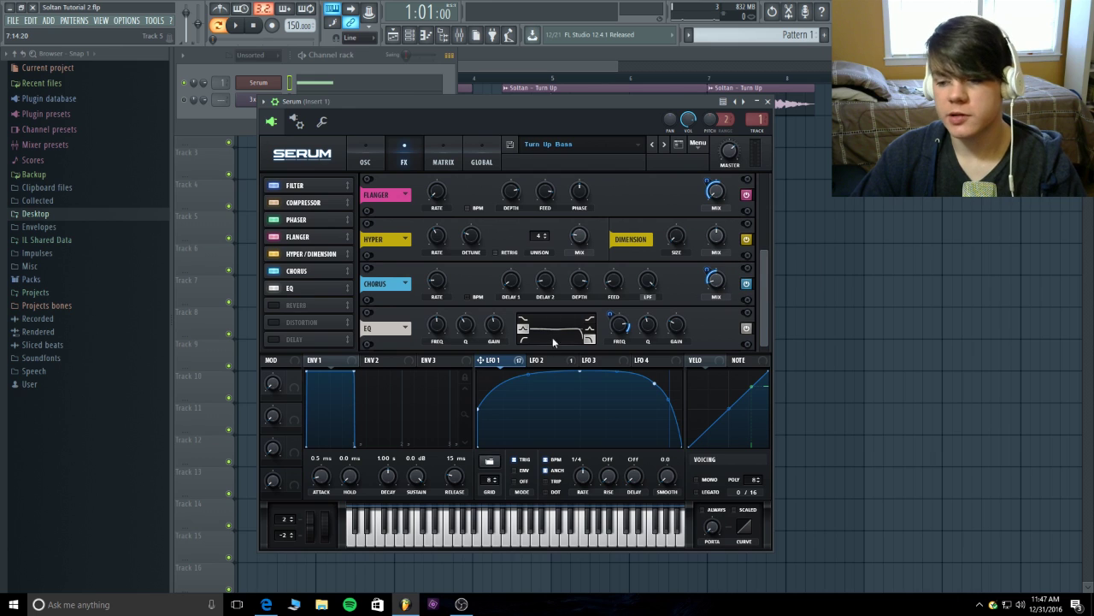
pyautogui.moveTo(494, 326); pyautogui.dragTo(493, 330)
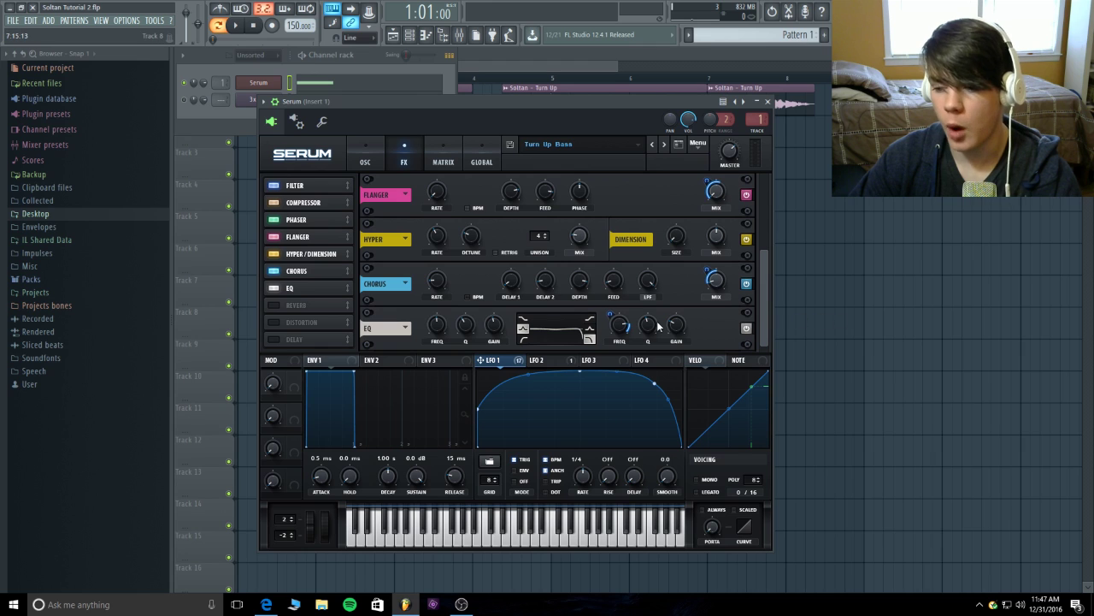
pyautogui.moveTo(657, 325)
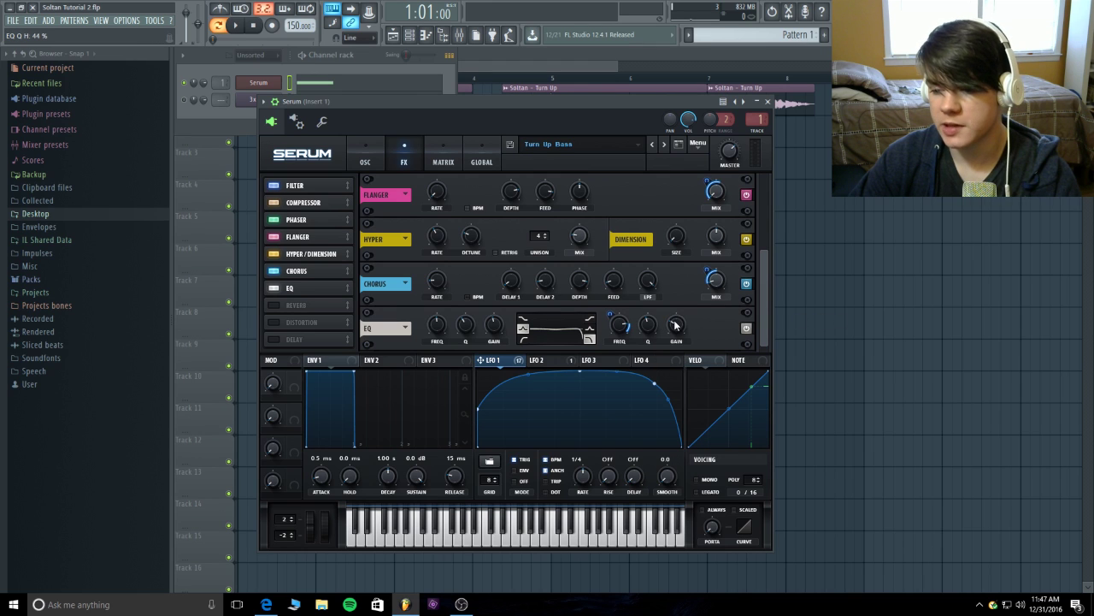
pyautogui.moveTo(675, 324)
pyautogui.mouseDown()
pyautogui.moveTo(688, 346)
pyautogui.moveTo(689, 313)
pyautogui.mouseUp()
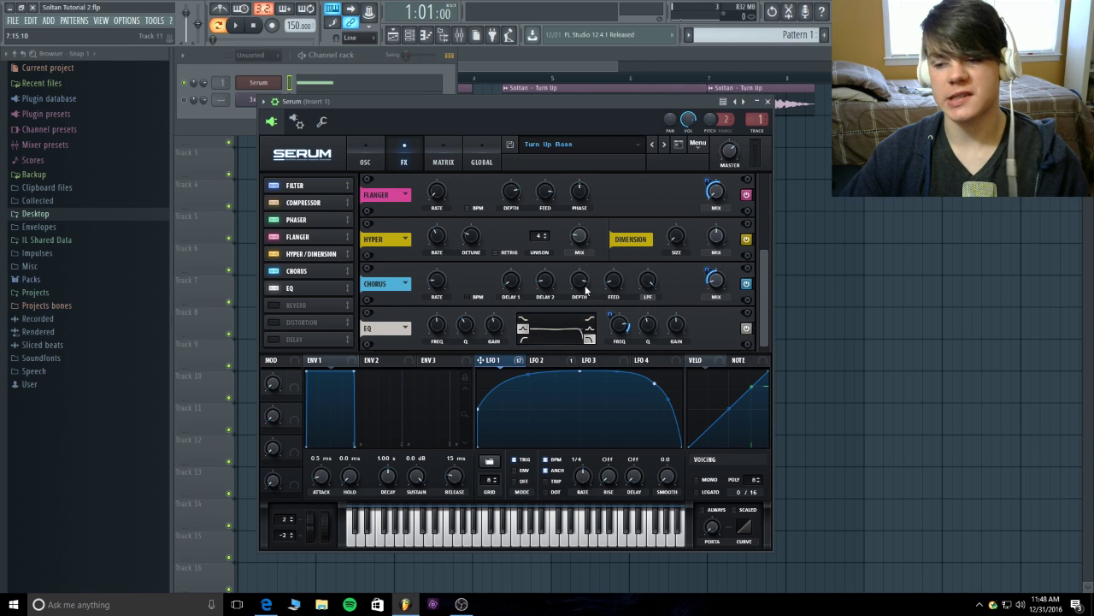
pyautogui.moveTo(508, 101); pyautogui.dragTo(534, 119)
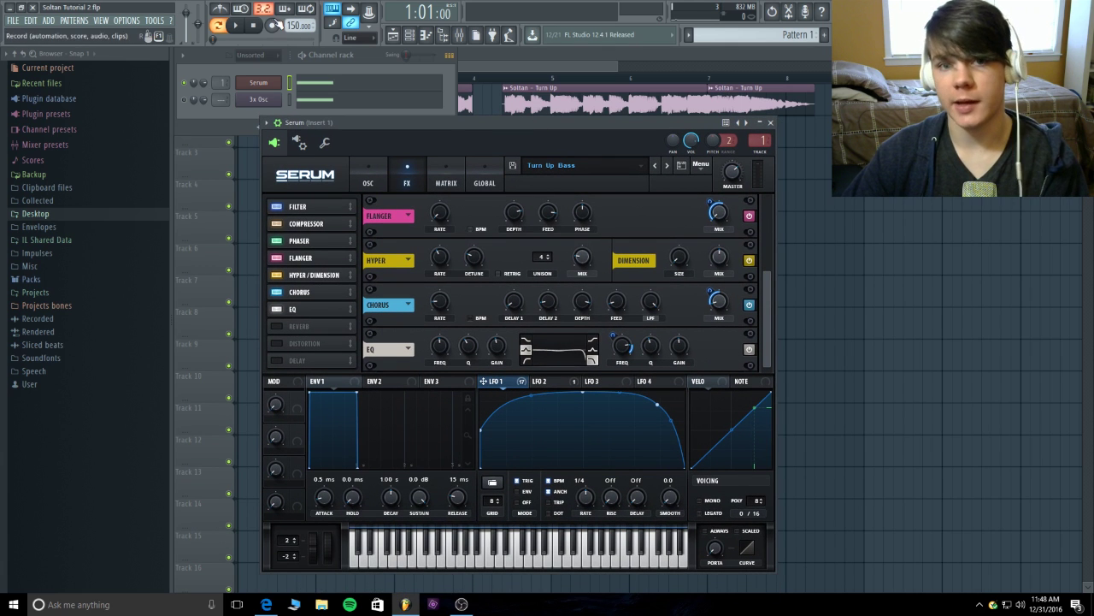
pyautogui.click(240, 27)
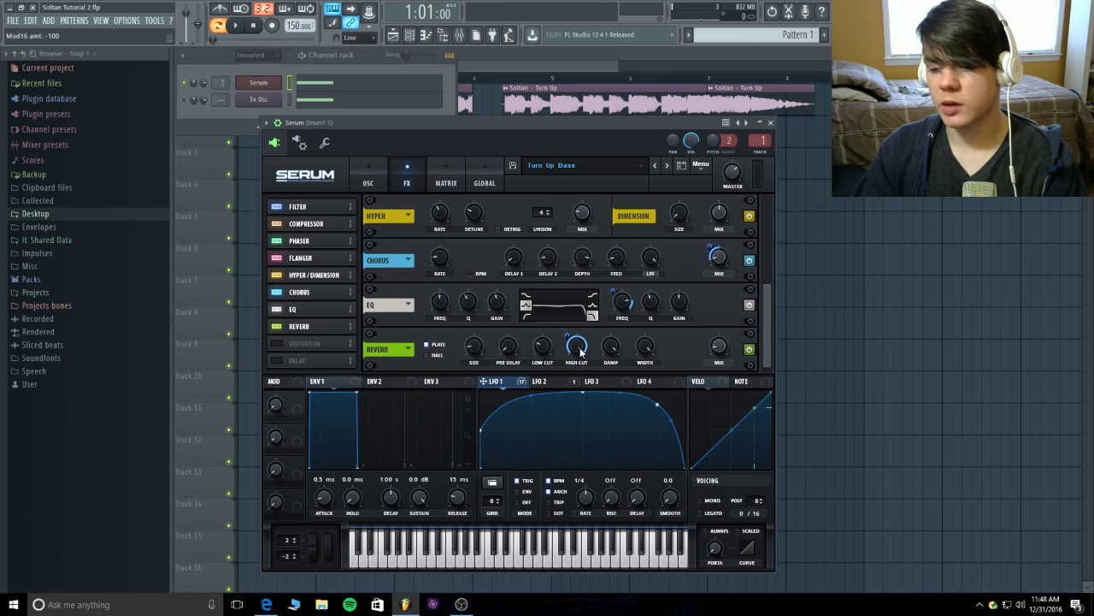
# Enable the Reverb effect, reduce LFO 1's modulation of its High Cut and play a test note with the mix at 100%
pyautogui.rightClick(579, 349)
pyautogui.moveTo(579, 349); pyautogui.dragTo(577, 289)
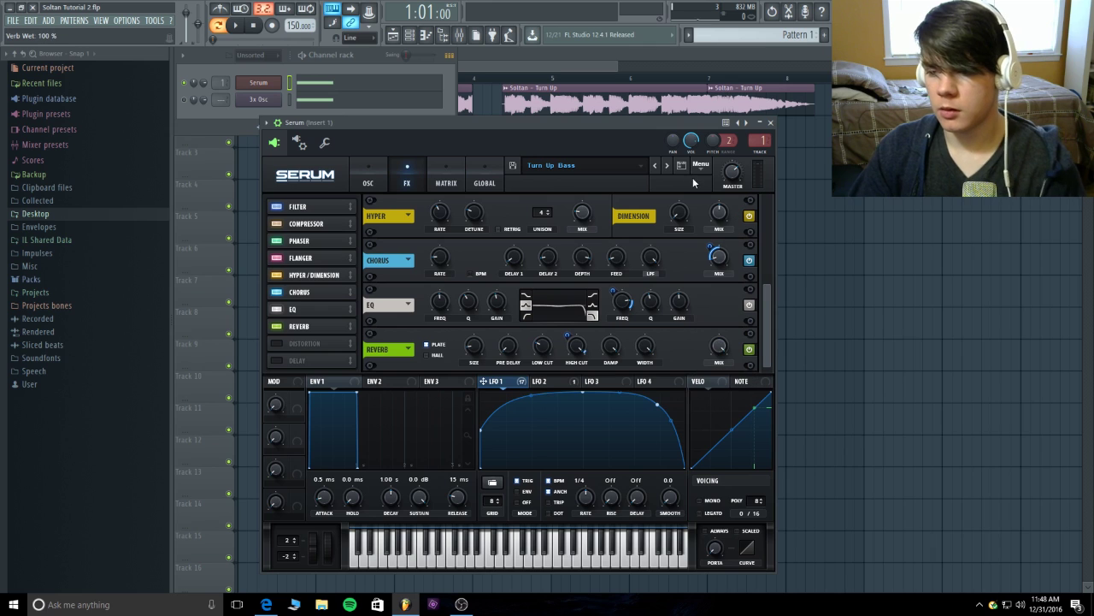
pyautogui.press('z')
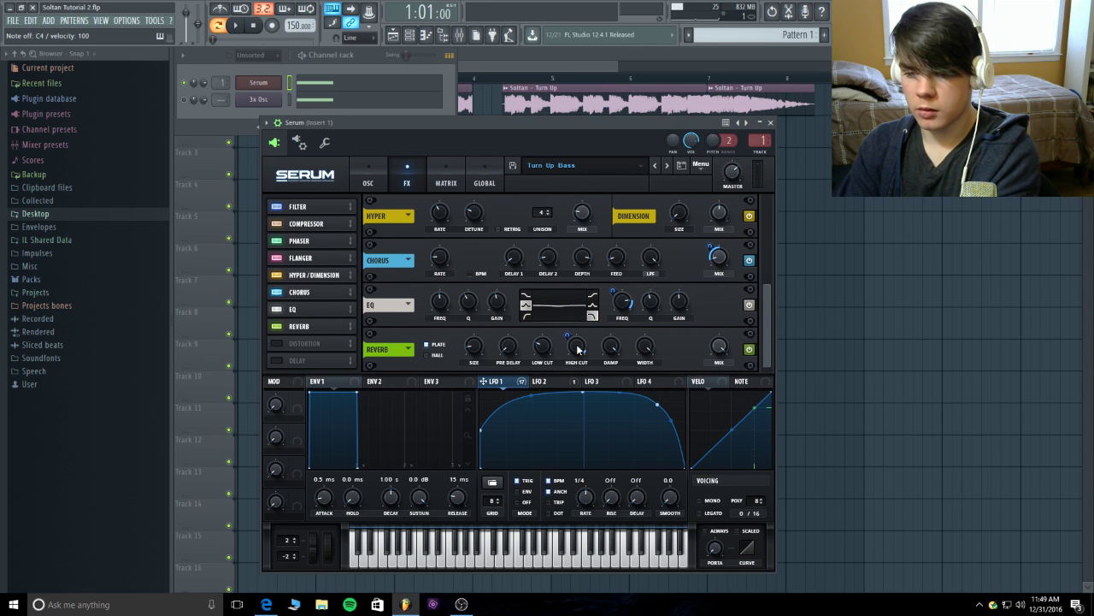
pyautogui.moveTo(578, 349)
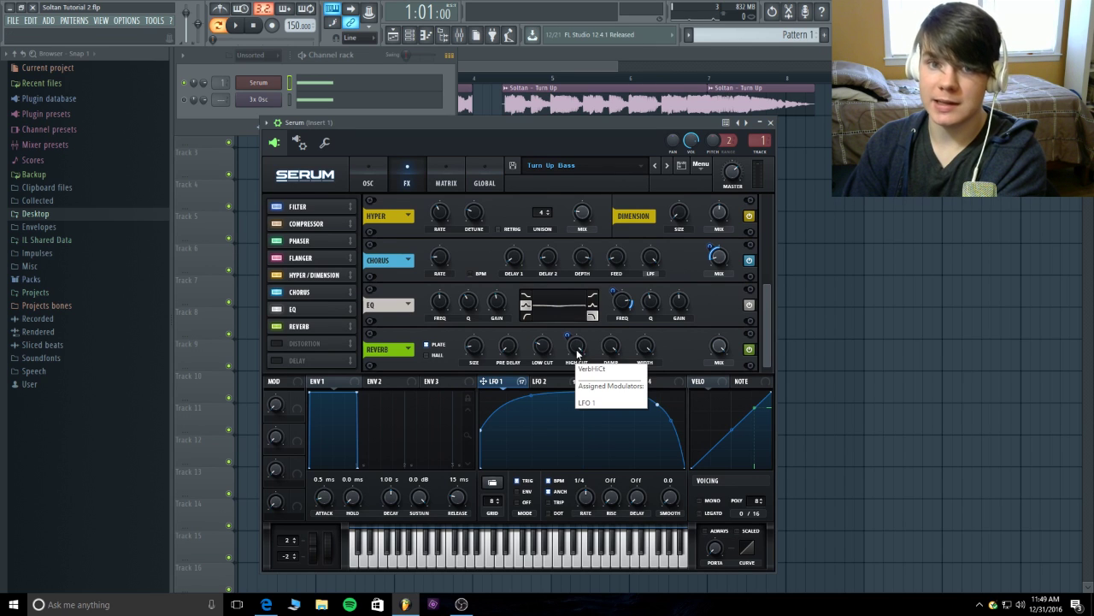
# Demonstrate the Reverb High Cut with different settings, restore LFO 1's full modulation of it and check the Width
pyautogui.moveTo(577, 355); pyautogui.dragTo(566, 481)
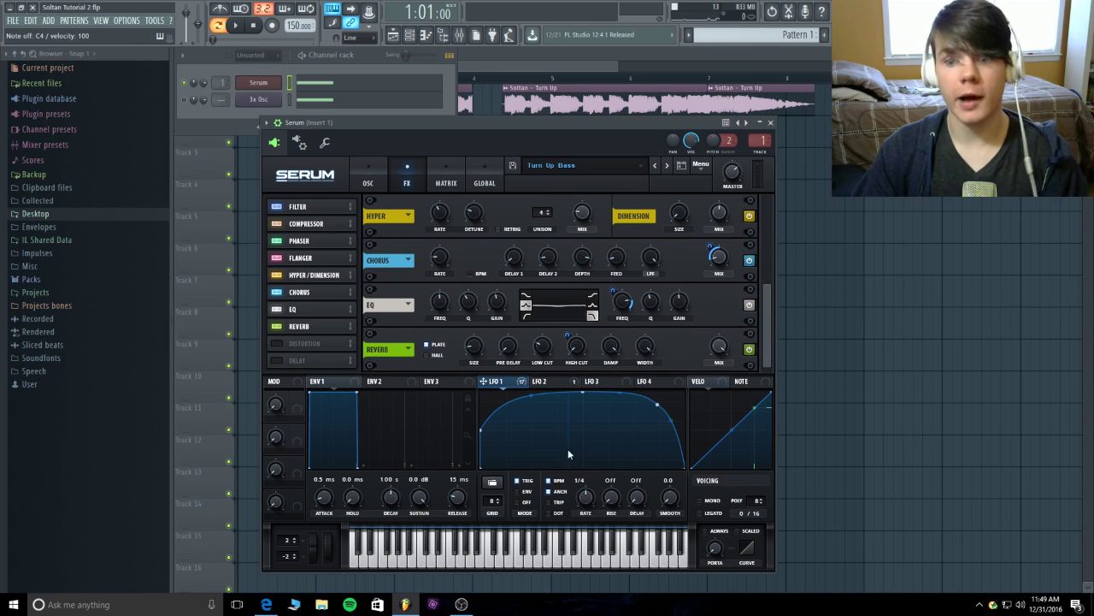
pyautogui.moveTo(579, 362); pyautogui.dragTo(581, 252)
pyautogui.moveTo(568, 336); pyautogui.dragTo(567, 404)
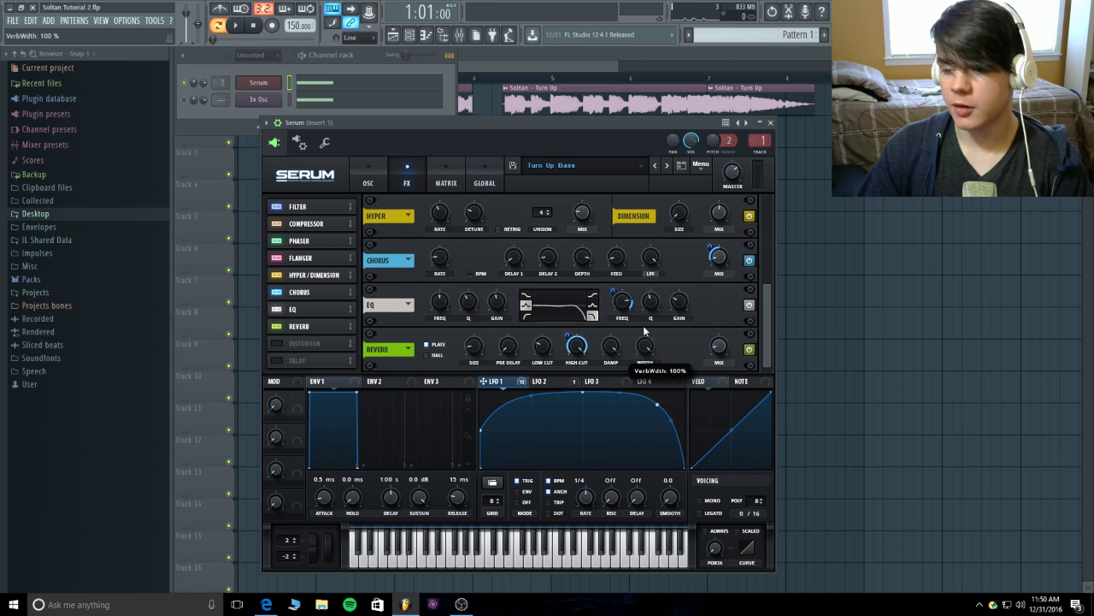
pyautogui.moveTo(644, 326); pyautogui.dragTo(669, 146)
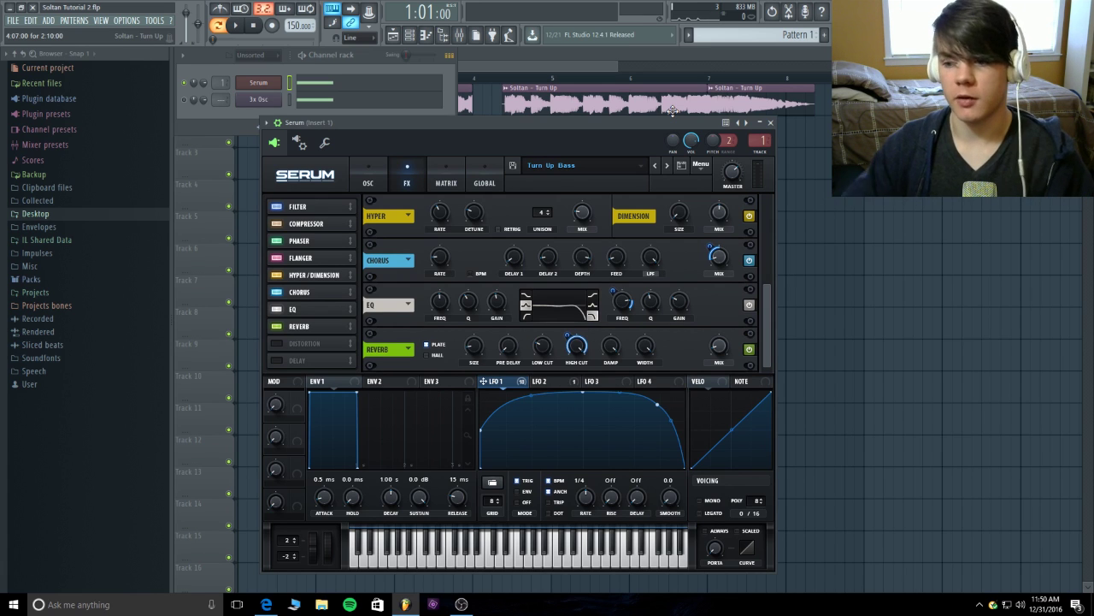
# Set the Reverb mix to 0%, modulate it with Env 2 using a 65 ms release, and audition the pattern
pyautogui.click(380, 380)
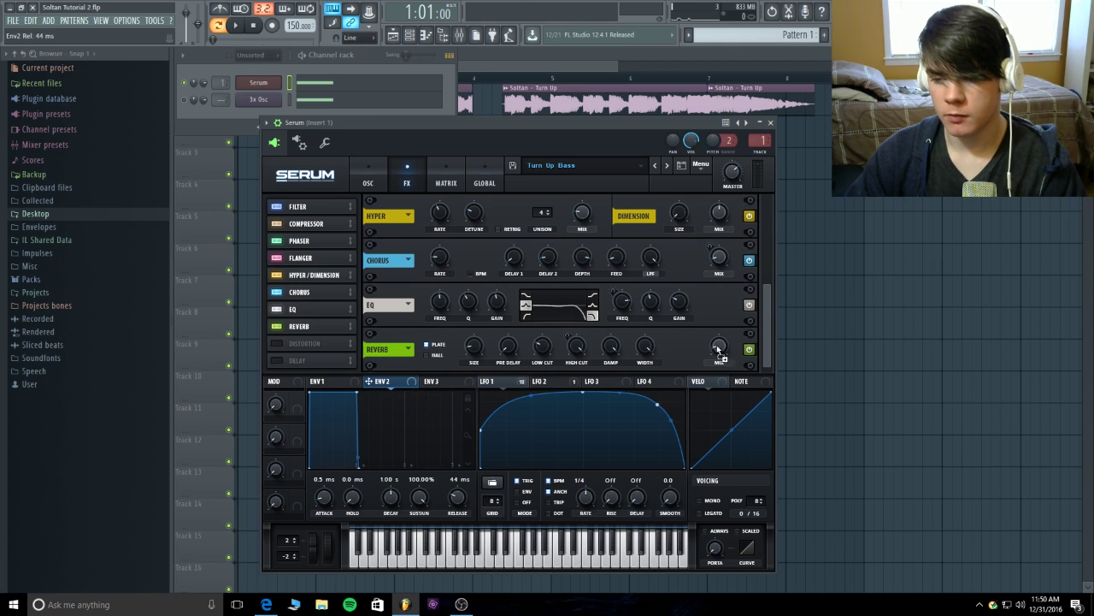
pyautogui.press('space')
pyautogui.click(255, 26)
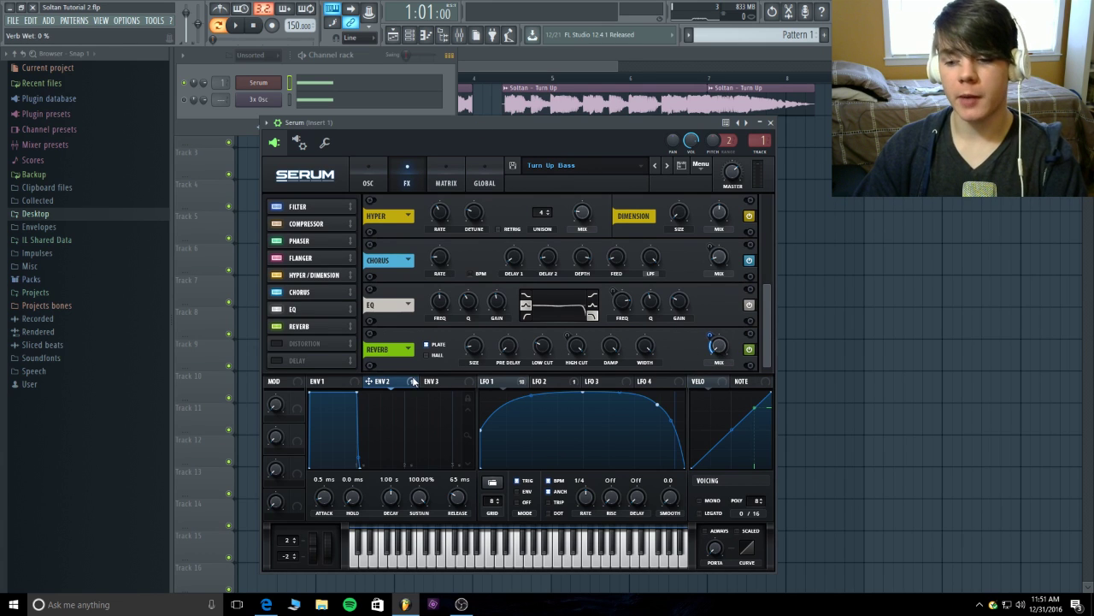
pyautogui.moveTo(697, 342); pyautogui.dragTo(711, 336)
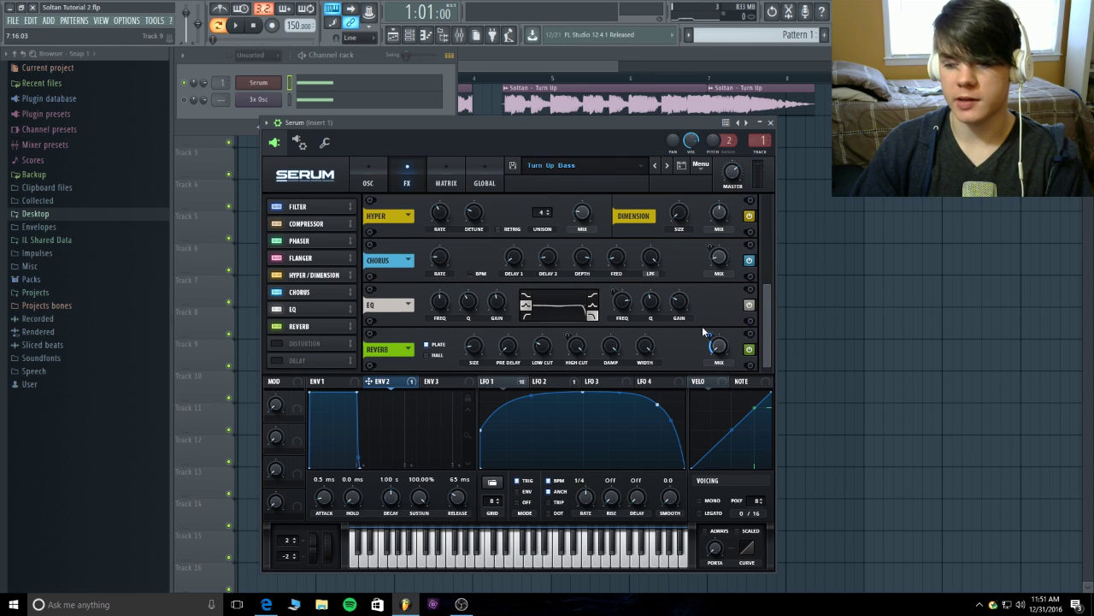
# Close the Serum window and play the playlist arrangement to compare the recreated bass with the original track
pyautogui.click(770, 123)
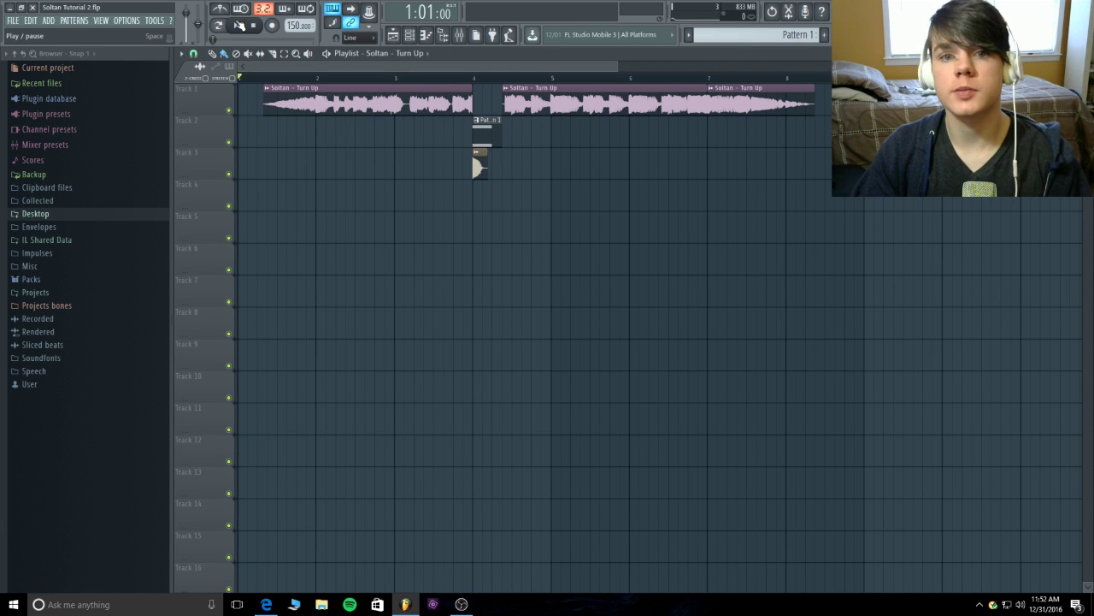
pyautogui.click(240, 25)
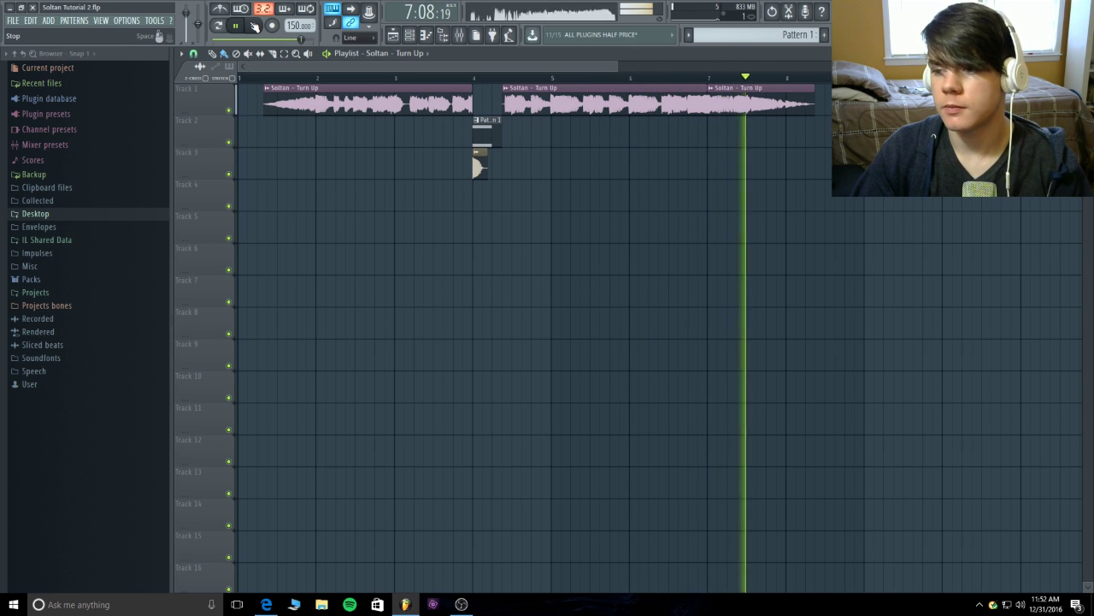
pyautogui.click(254, 26)
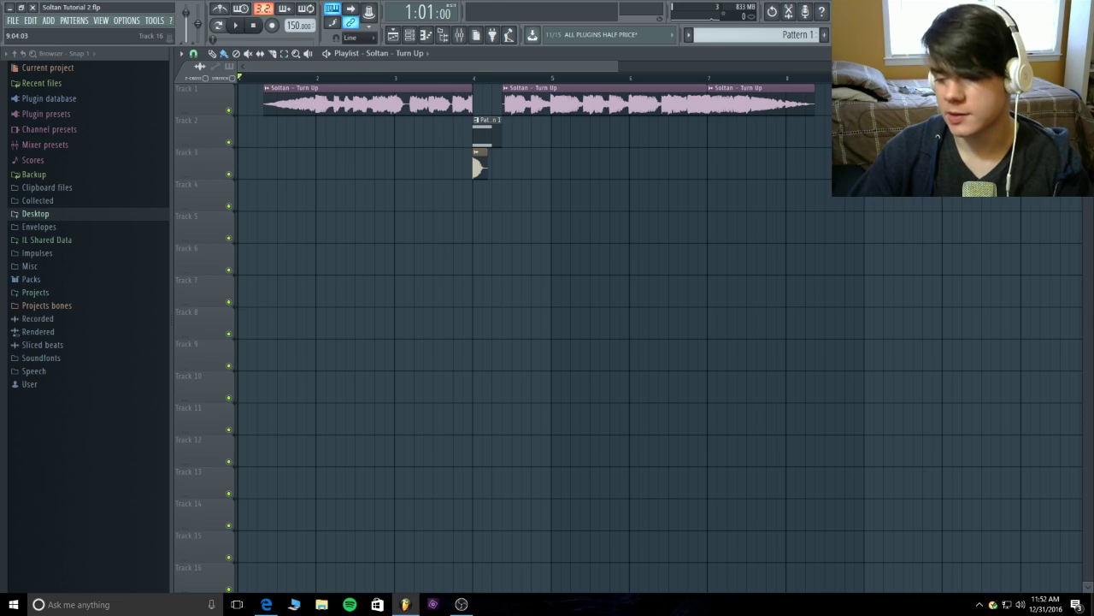
# Open the Sound Design Requests document from the desktop in Word, reduce the zoom to 160% and look through the requested sounds
pyautogui.press('super+d')
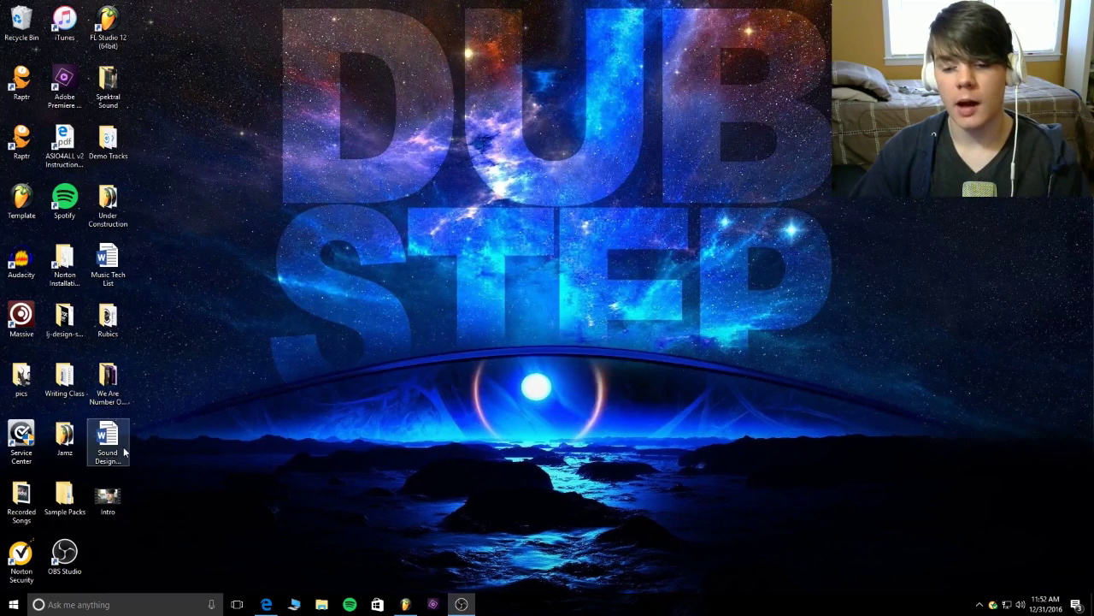
pyautogui.doubleClick(124, 451)
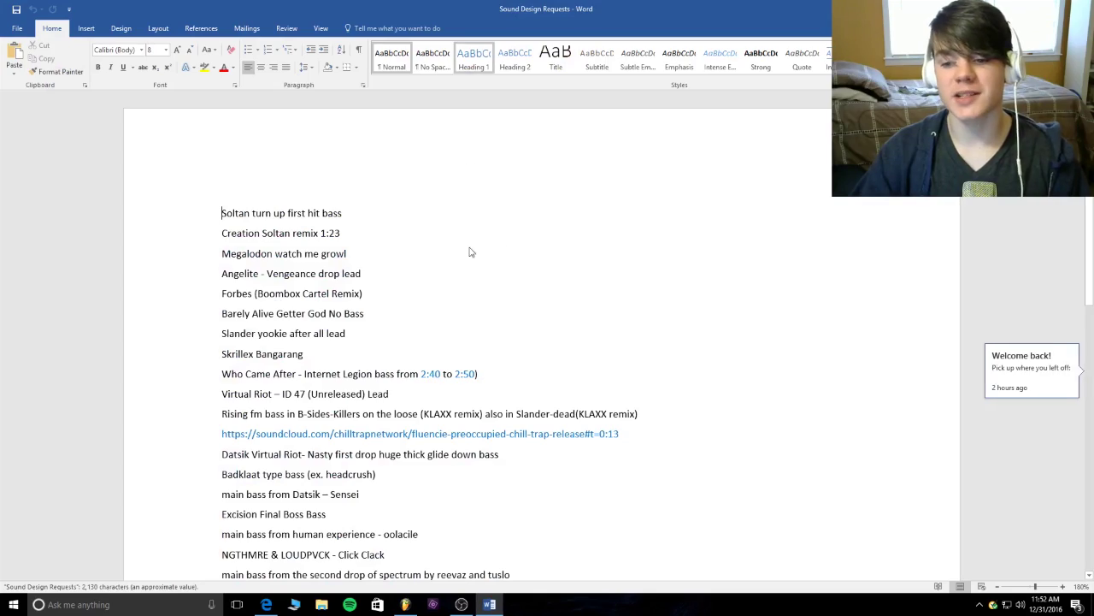
pyautogui.scroll(-5, 587, 216)
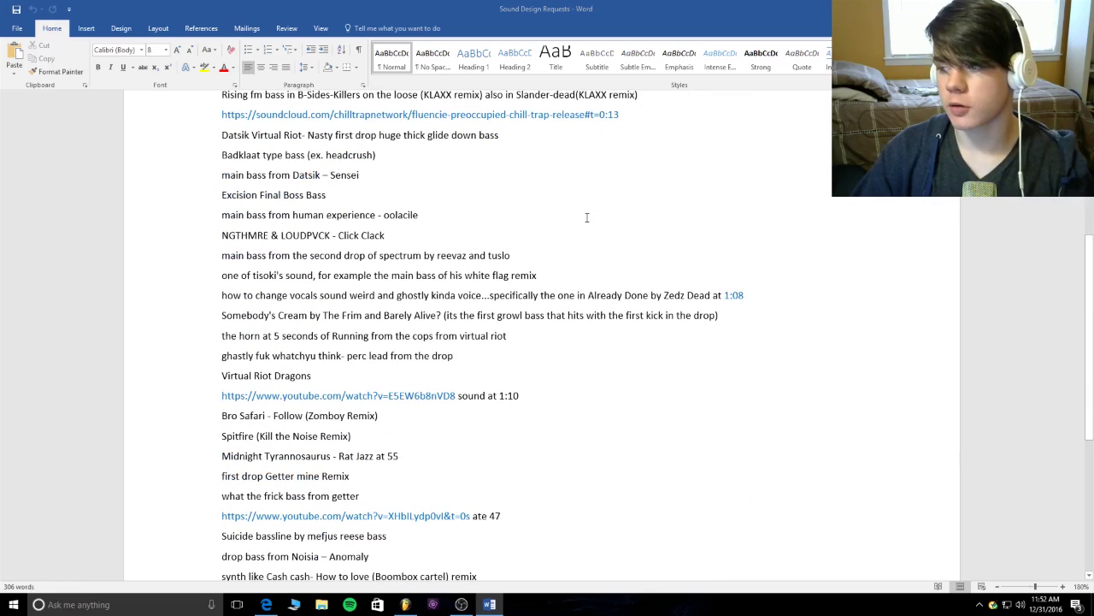
pyautogui.click(672, 225)
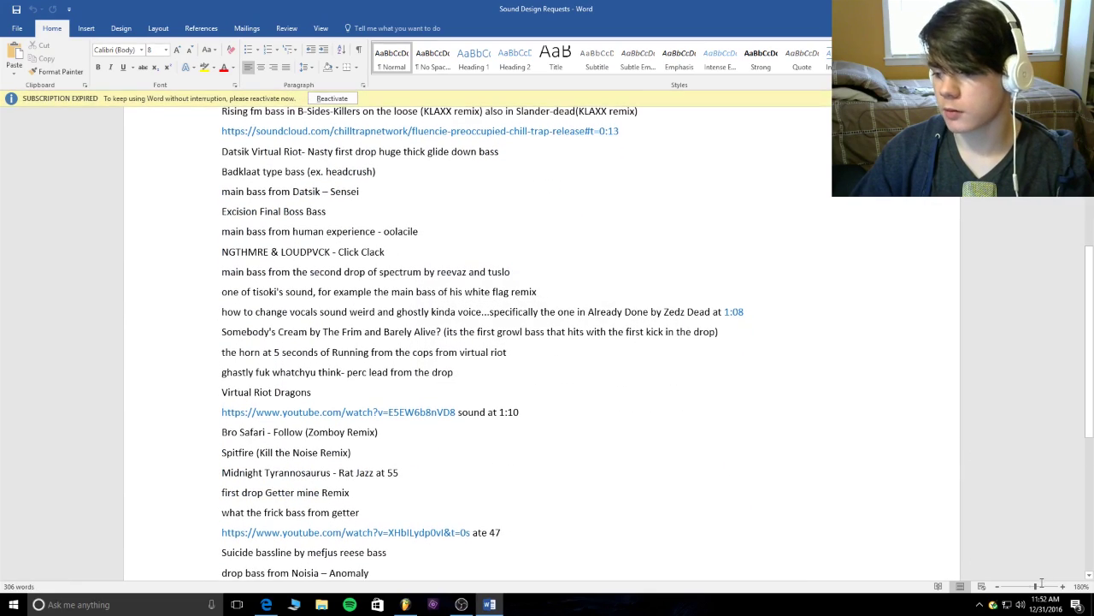
pyautogui.click(998, 586)
pyautogui.click(998, 587)
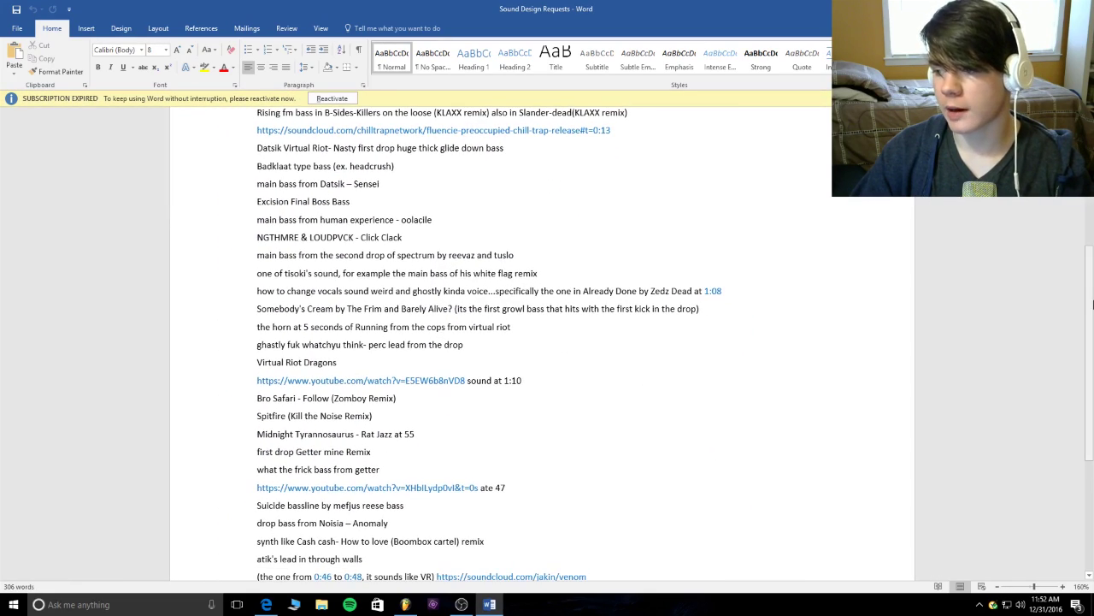
pyautogui.scroll(5, 1092, 304)
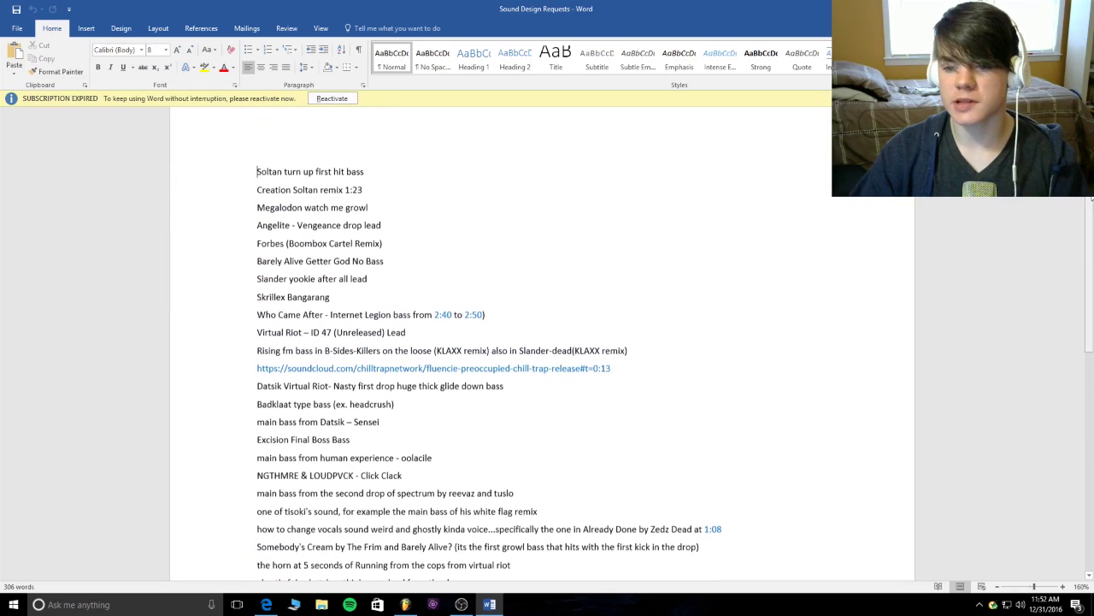
# Delete the completed first entry, "Soltan turn up first hit bass", including its empty line, from the request list
pyautogui.hotkey('ctrl', 'shift', 'Left')
pyautogui.hotkey('ctrl', 'shift', 'Left')
pyautogui.hotkey('ctrl', 'shift', 'Left')
pyautogui.hotkey('ctrl', 'shift', 'Left')
pyautogui.hotkey('ctrl', 'shift', 'Left')
pyautogui.hotkey('ctrl', 'shift', 'Left')
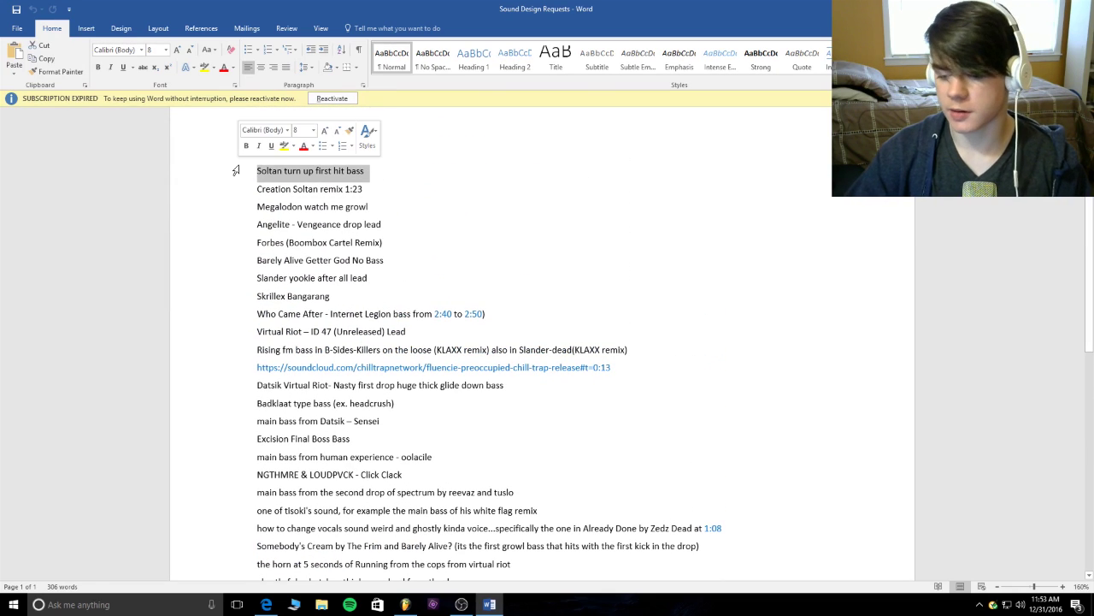
pyautogui.press('Delete')
pyautogui.press('Delete')
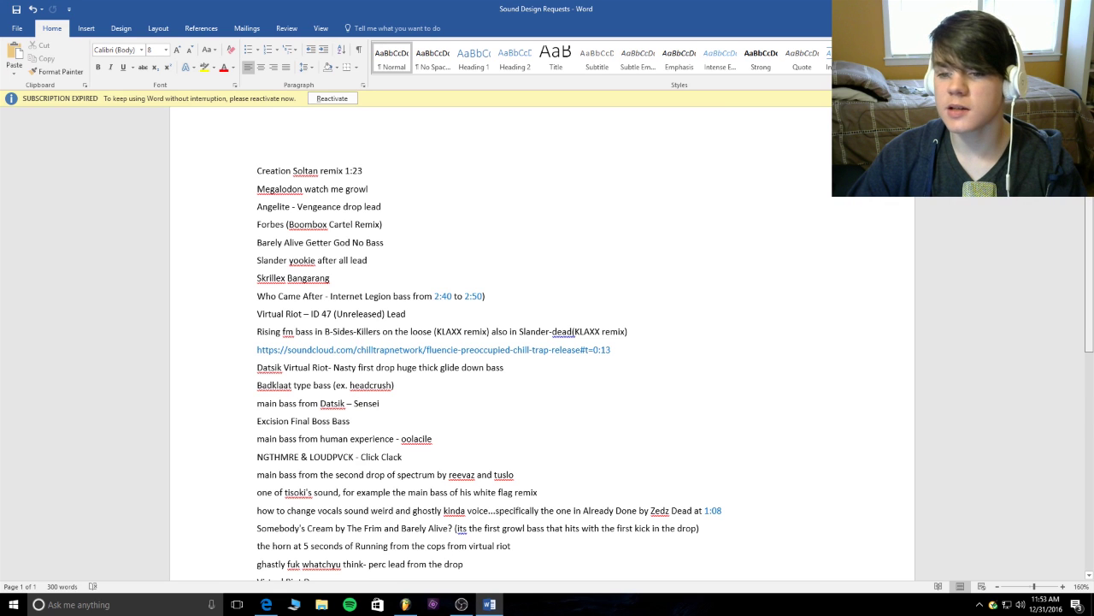
# Skim the remaining sound requests, return to the beginning of the list and dismiss the expired subscription notice
pyautogui.scroll(-1, 543, 342)
pyautogui.scroll(-1, 543, 342)
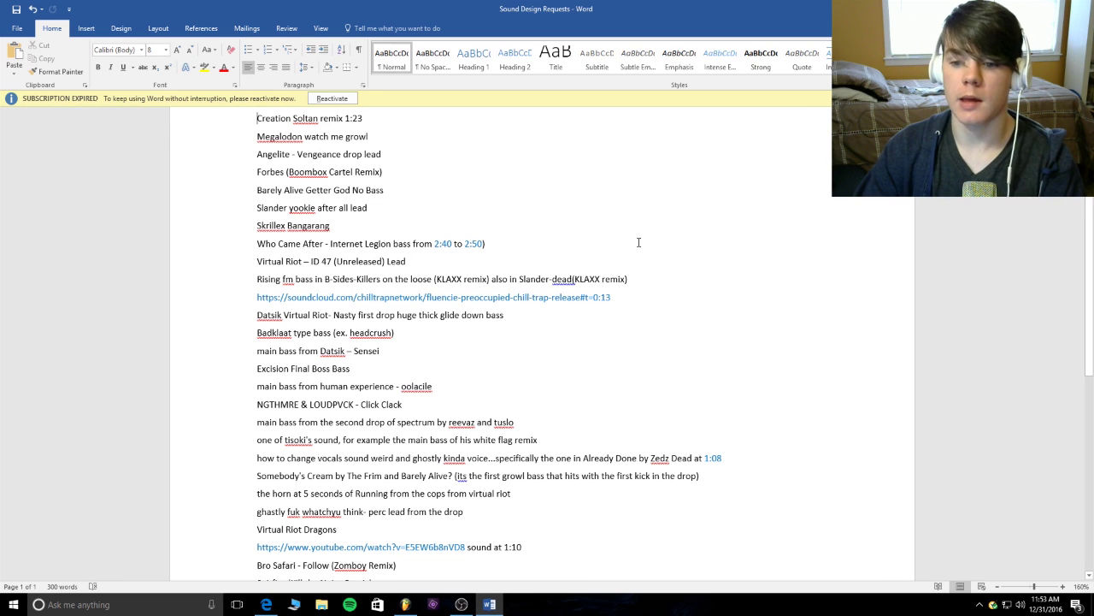
pyautogui.scroll(1, 641, 242)
pyautogui.scroll(-4, 1087, 261)
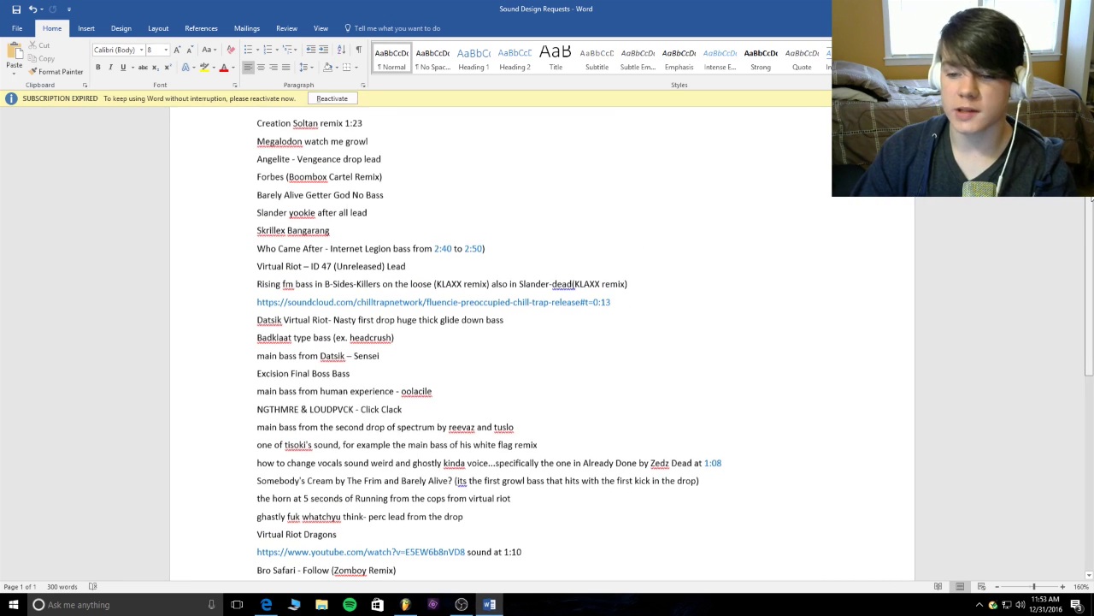
pyautogui.moveTo(1088, 261); pyautogui.dragTo(1078, 308)
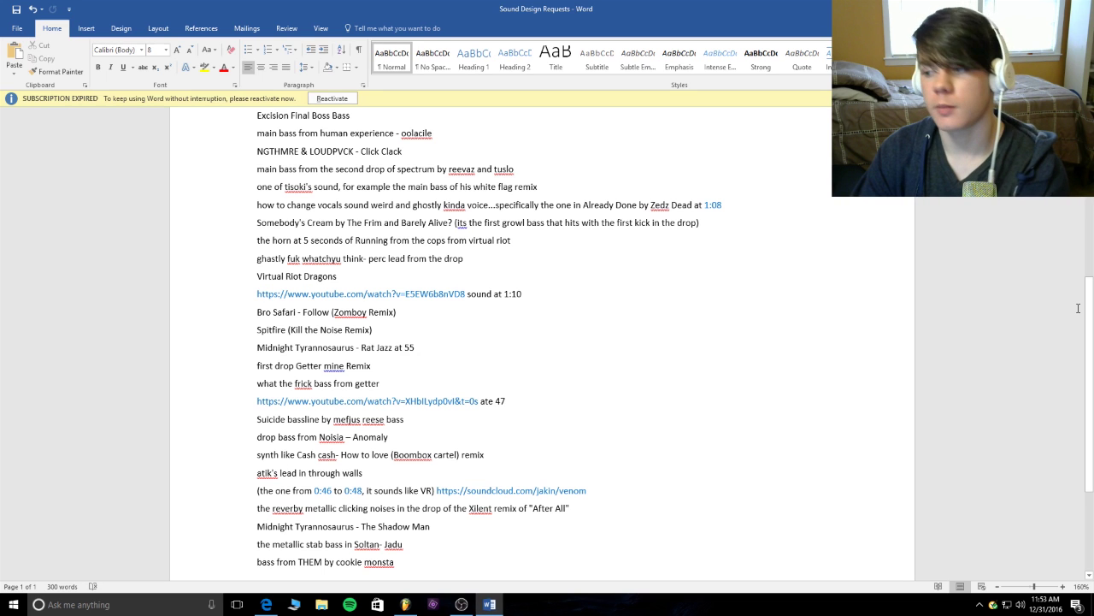
pyautogui.moveTo(1090, 308); pyautogui.dragTo(1091, 164)
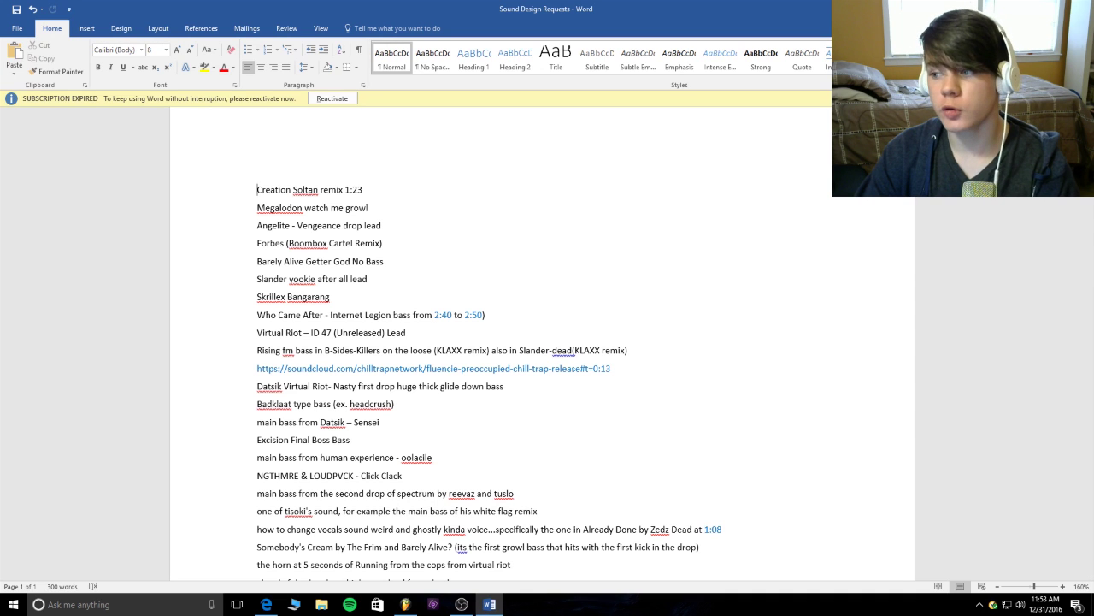
pyautogui.click(1085, 98)
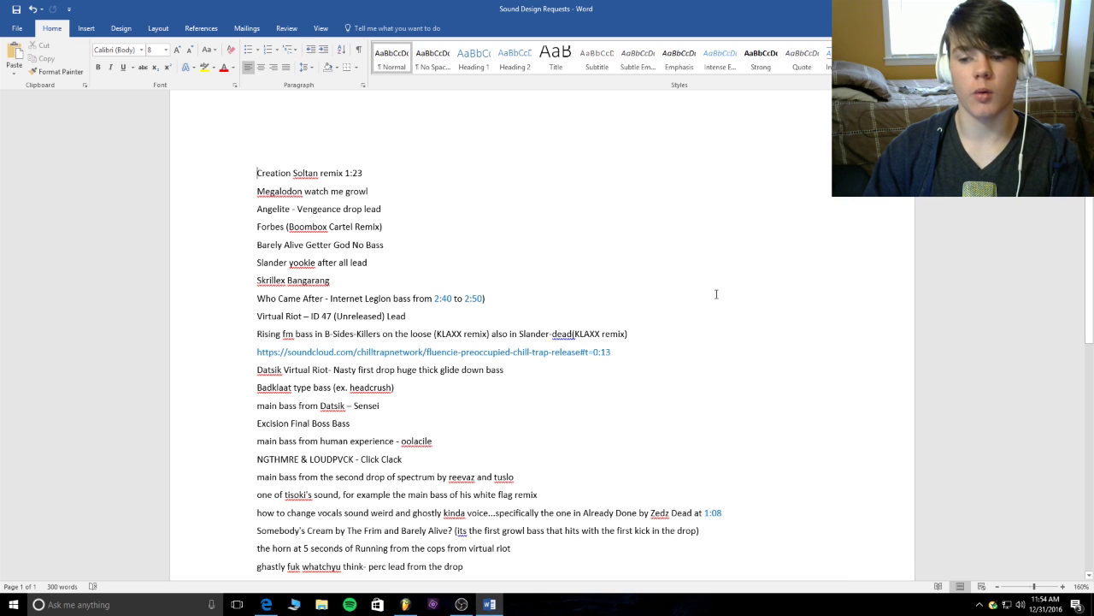
# Examine the full list of sound design requests, from "Creation Soltan remix 1:23" to "bass from THEM by cookie monsta"
pyautogui.scroll(-4, 485, 369)
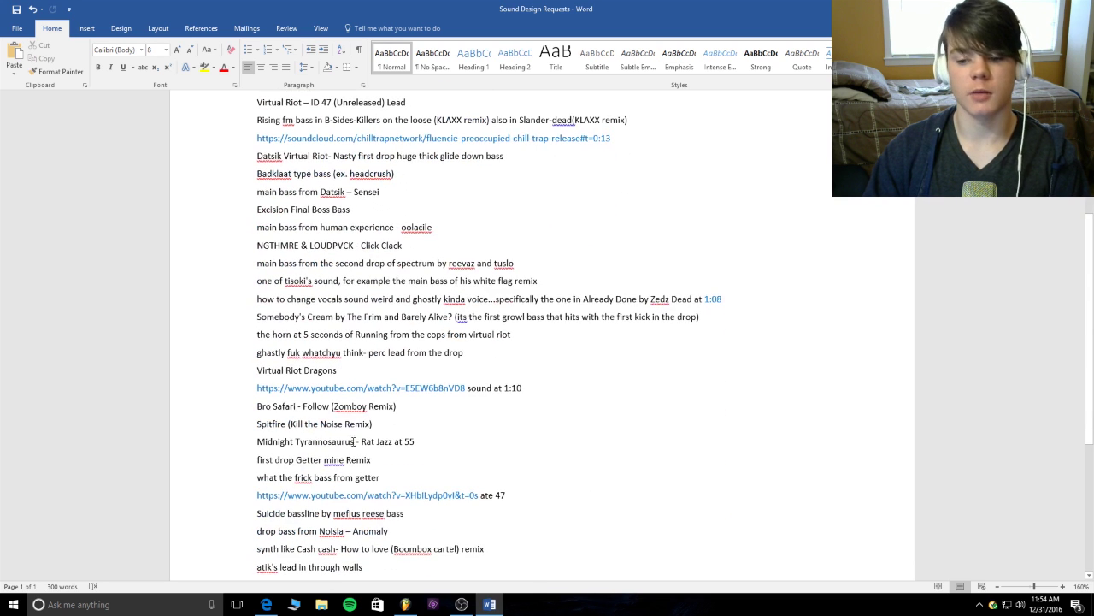
pyautogui.scroll(2, 740, 430)
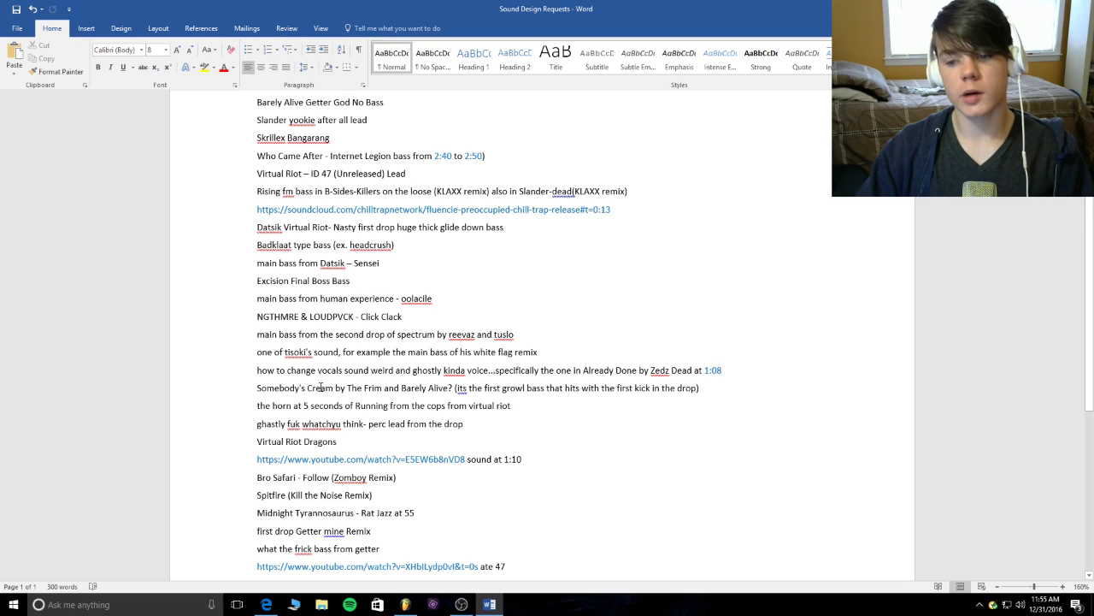
pyautogui.scroll(-6, 742, 433)
pyautogui.scroll(9, 344, 363)
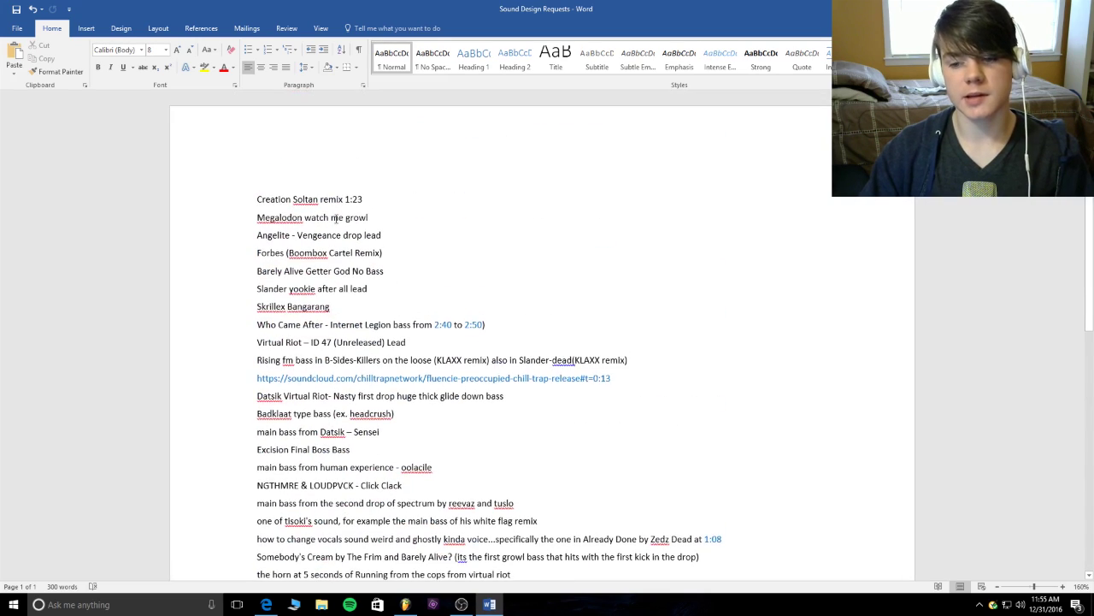
pyautogui.scroll(-10, 345, 363)
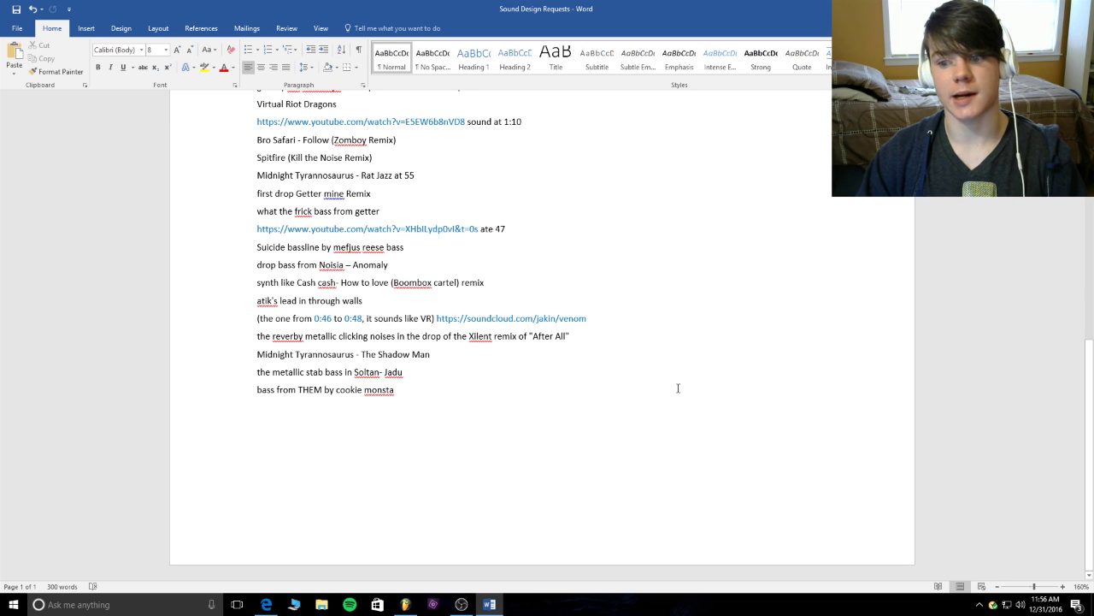
pyautogui.scroll(8, 770, 393)
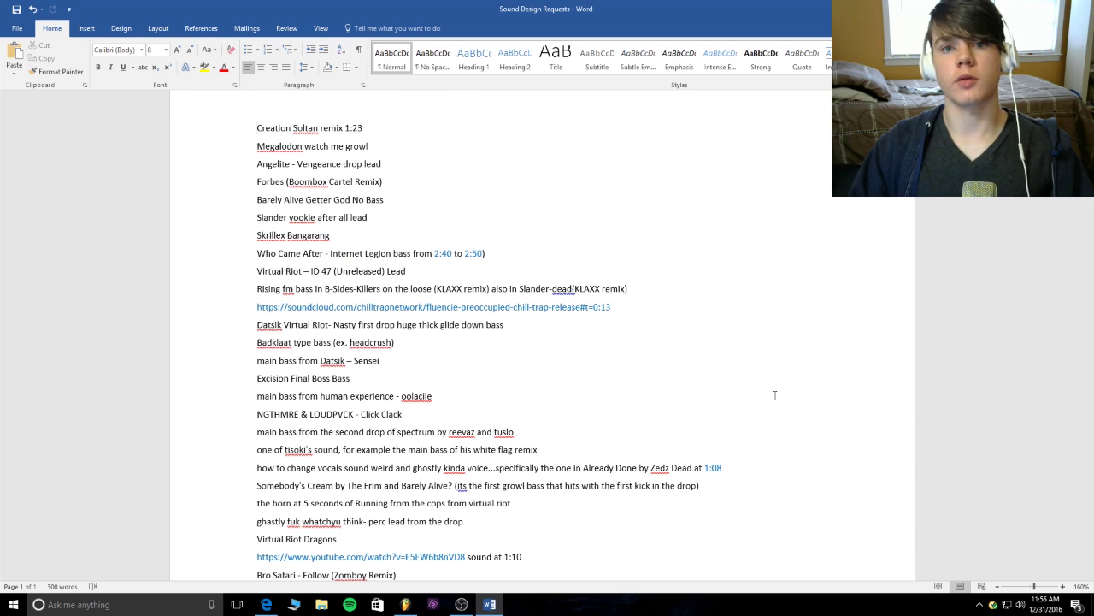
pyautogui.scroll(-7, 774, 395)
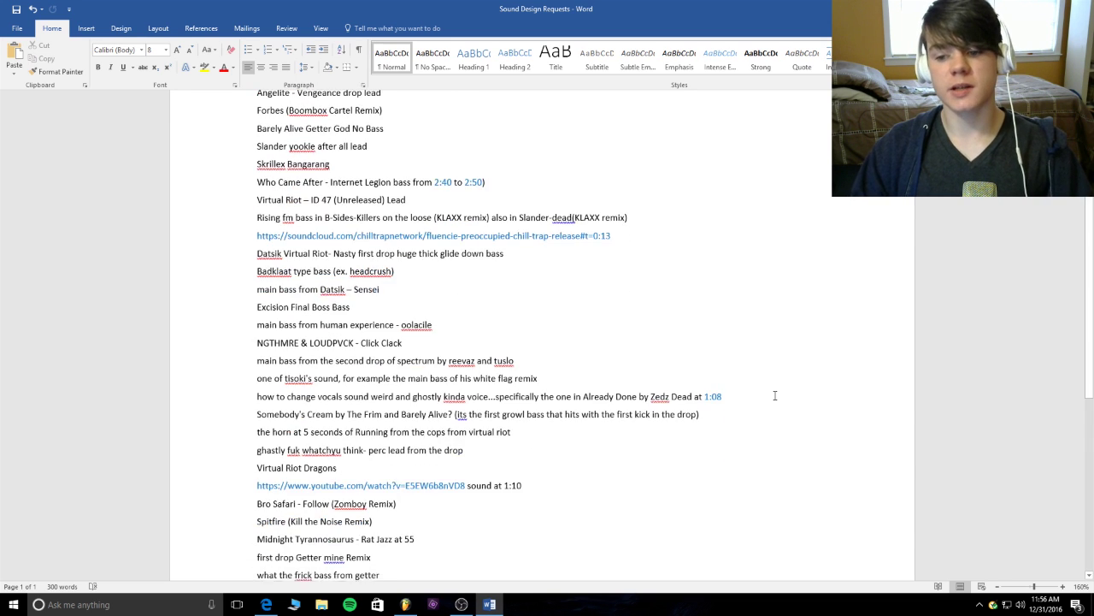
pyautogui.scroll(7, 775, 395)
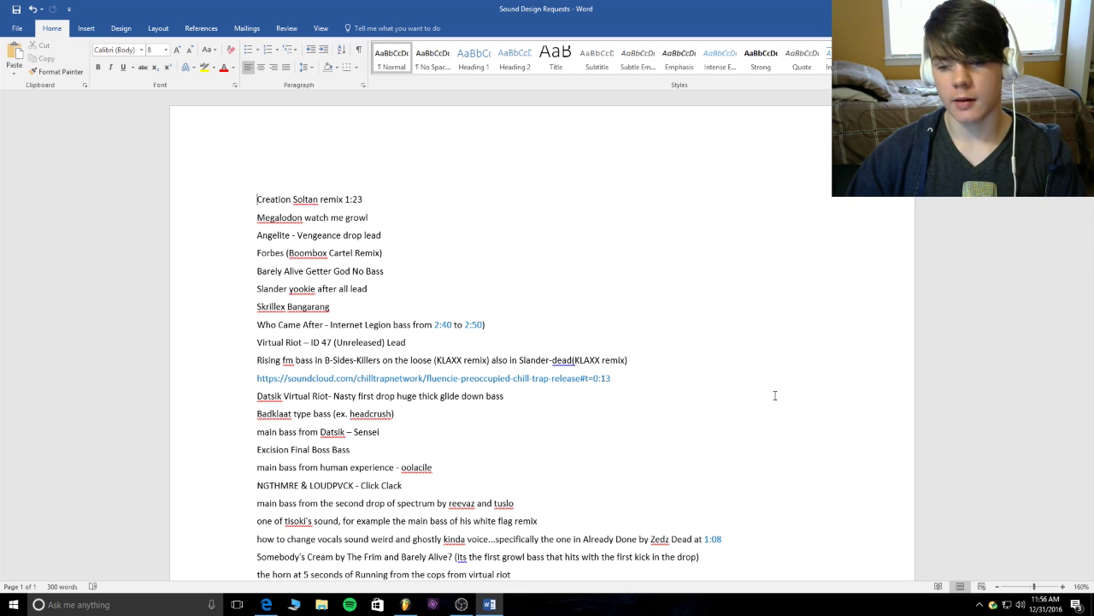
pyautogui.scroll(-3, 776, 385)
pyautogui.scroll(-2, 778, 373)
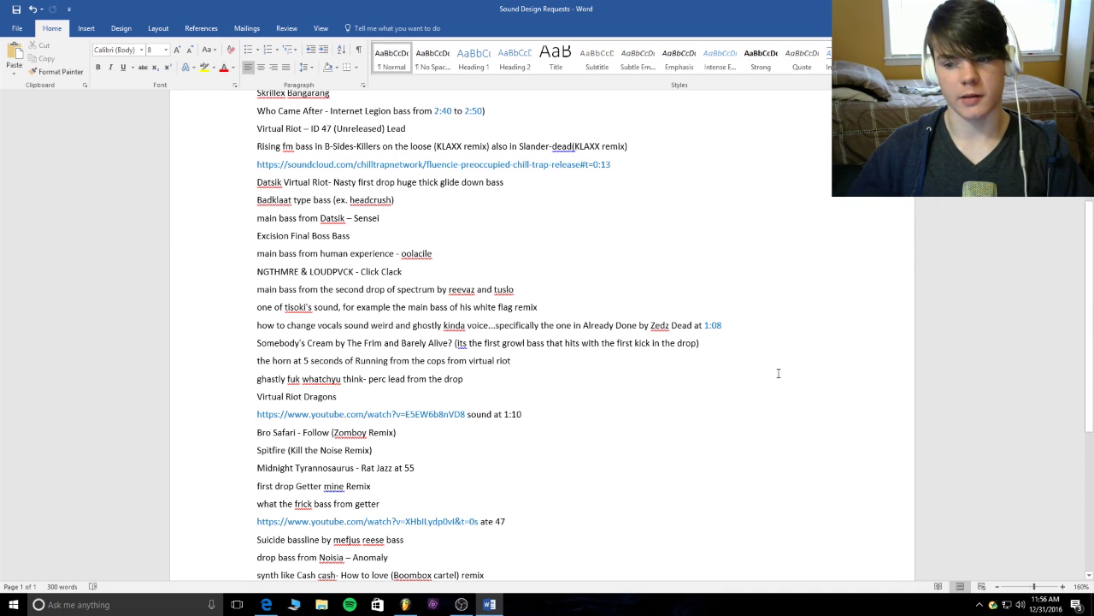
pyautogui.scroll(-5, 778, 373)
pyautogui.scroll(2, 778, 373)
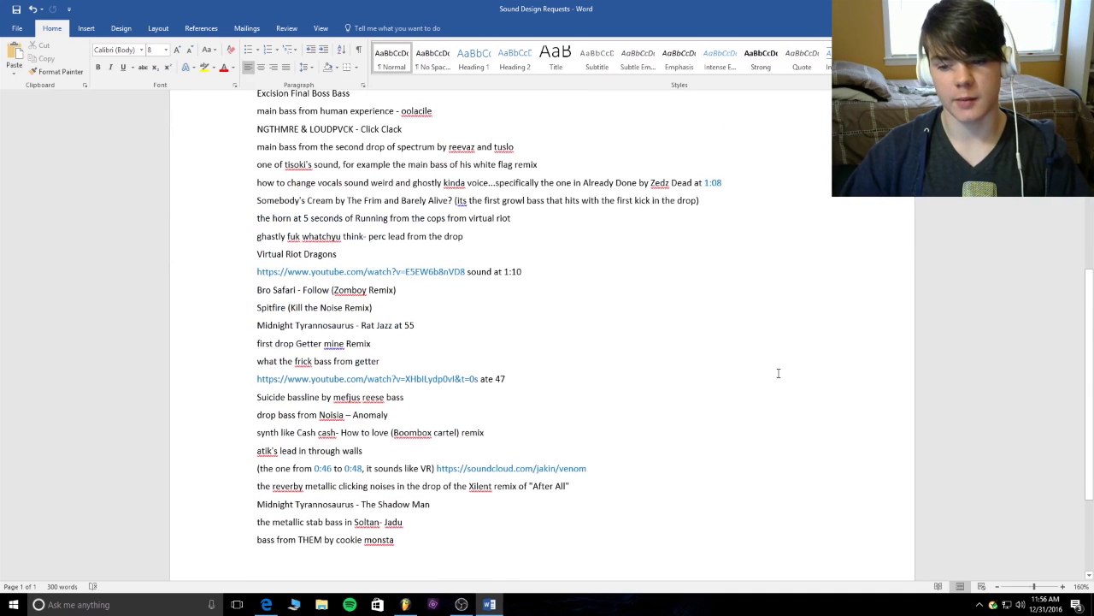